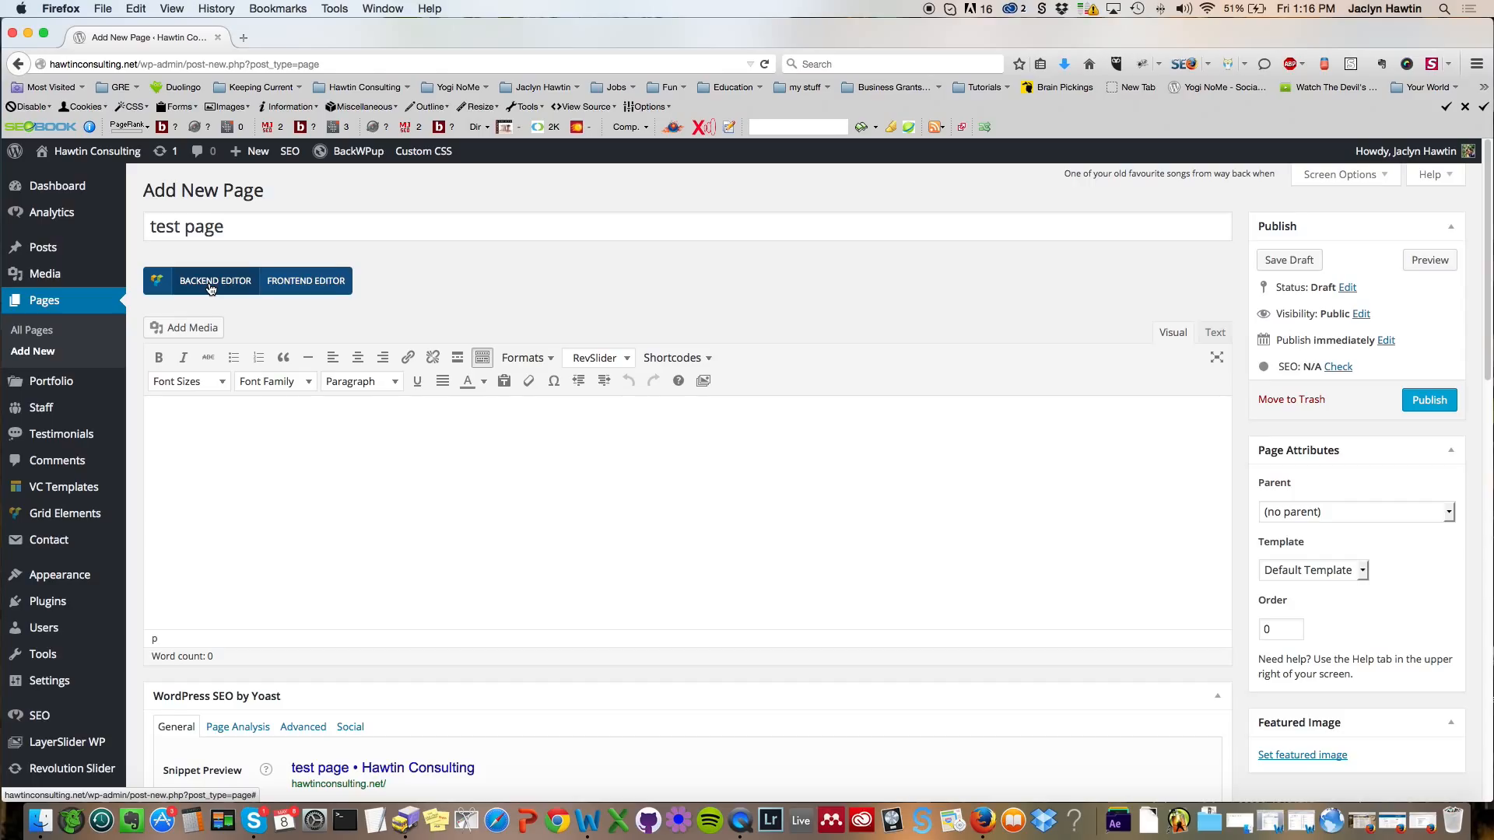
Step: Add a text block to the blank Visual Composer page
scroll(753, 272, "down", 1)
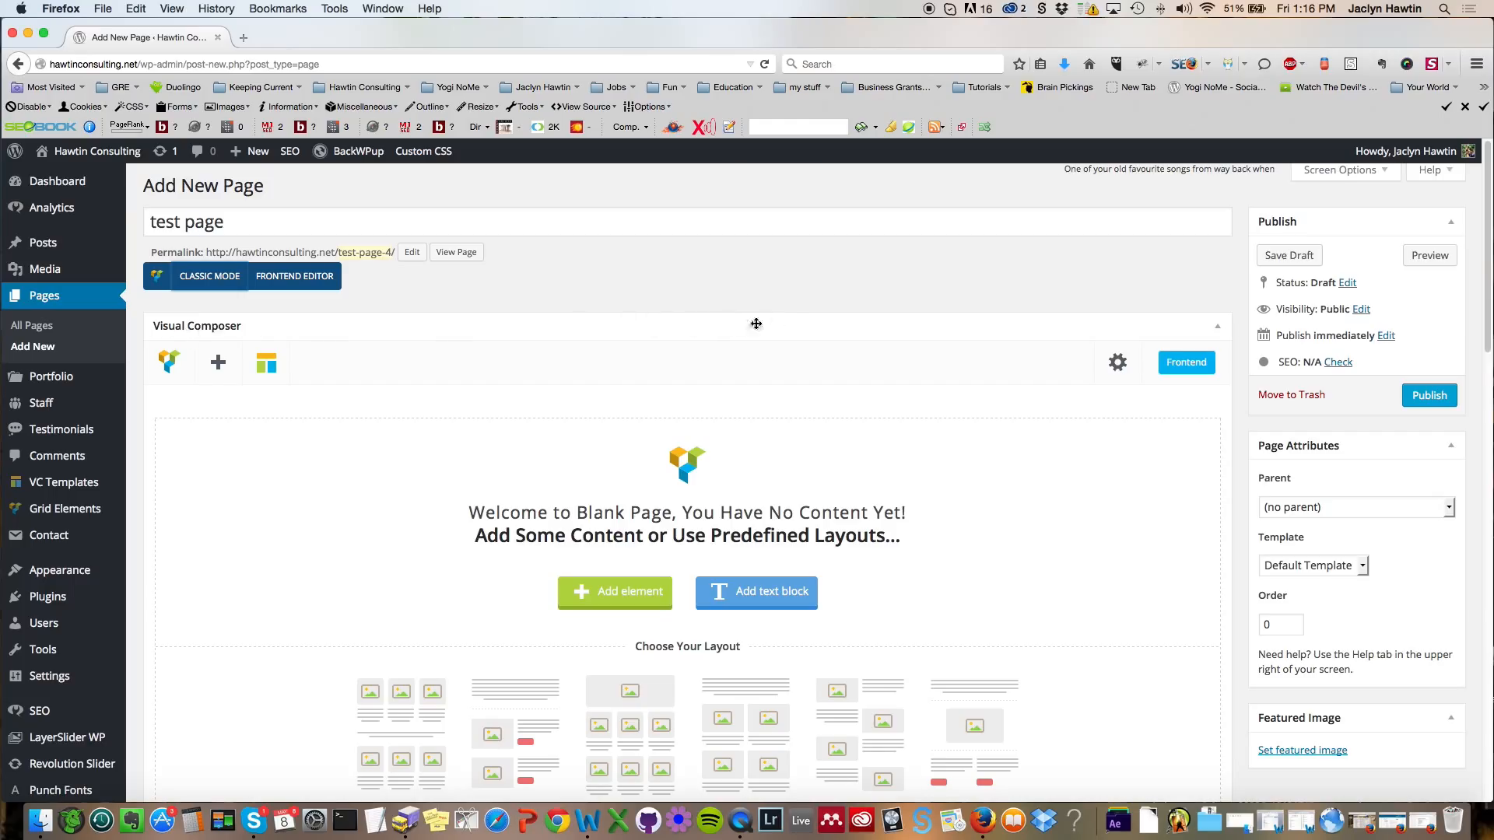
scroll(778, 324, "down", 1)
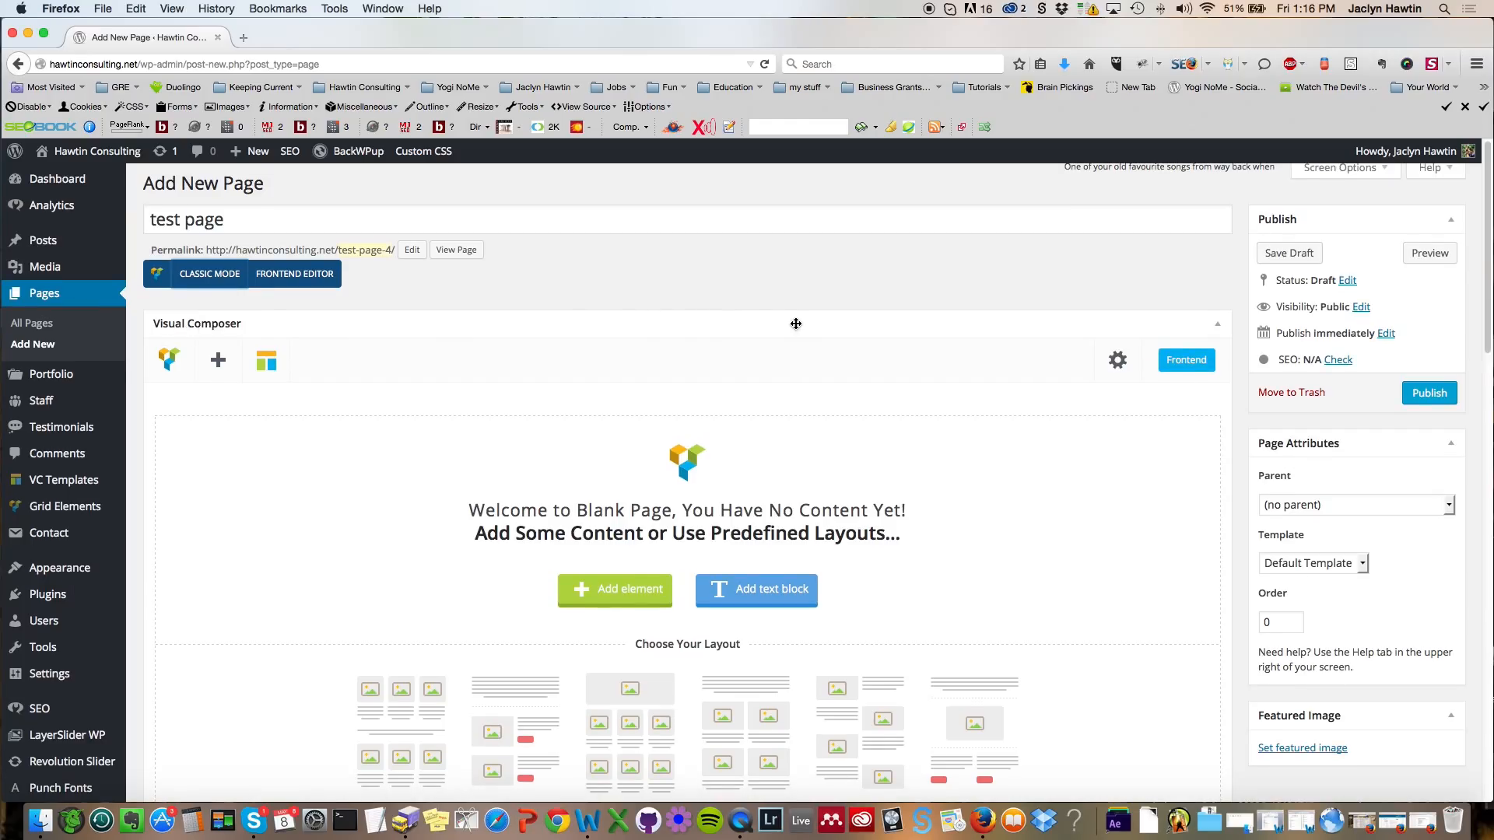
scroll(795, 324, "down", 3)
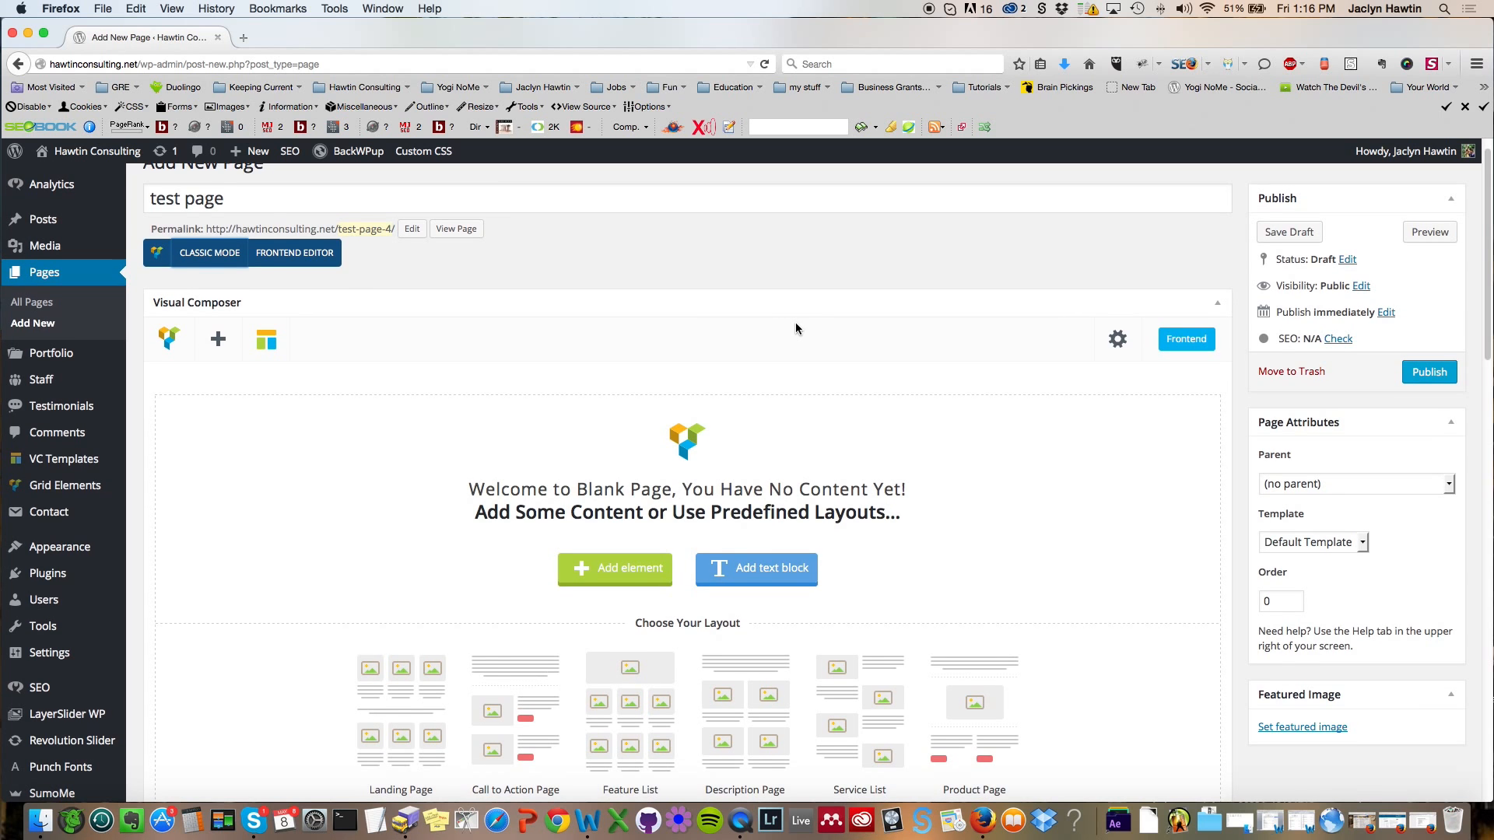
scroll(795, 324, "down", 5)
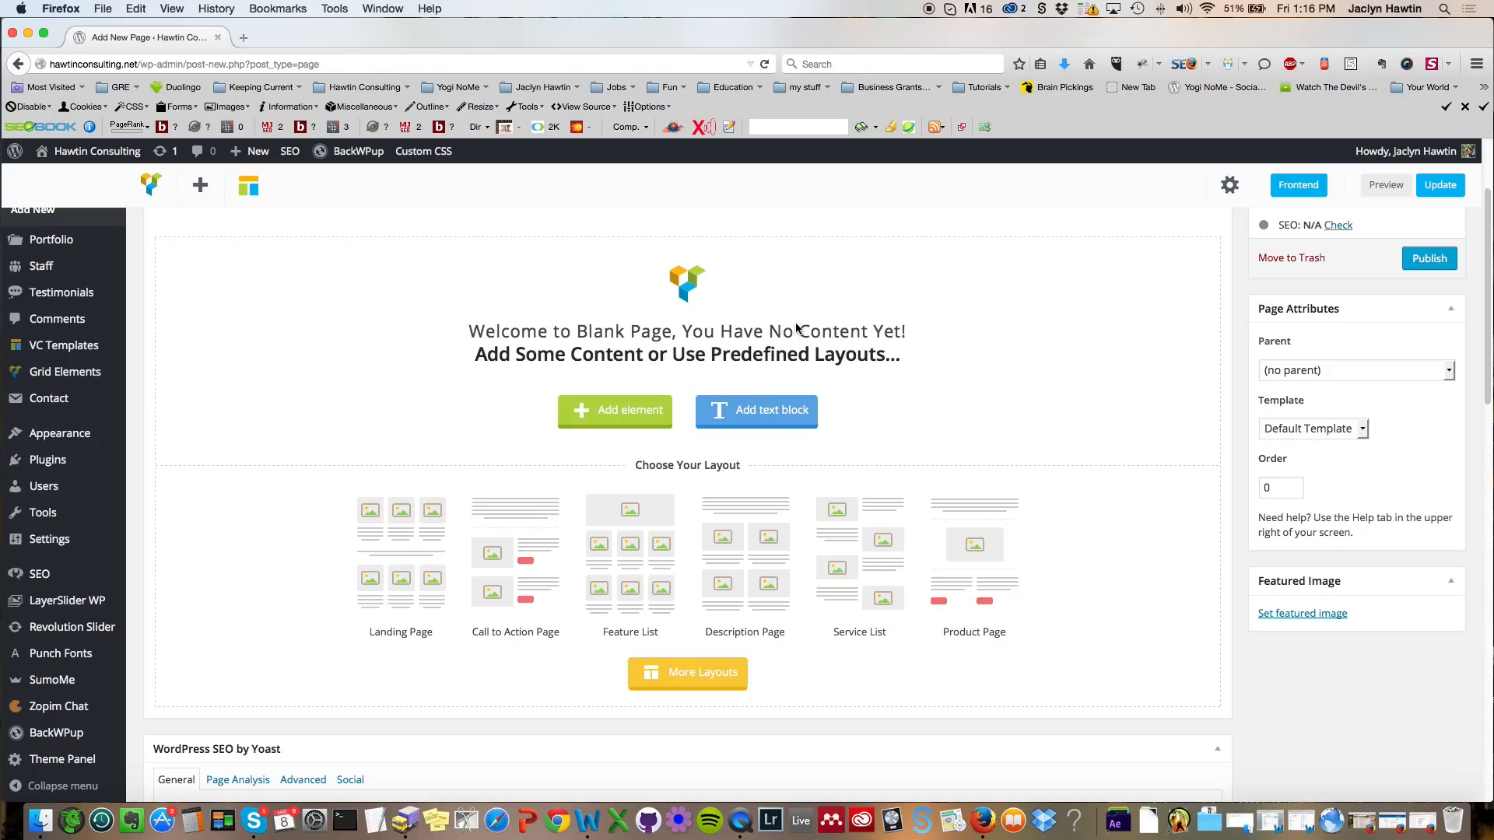
scroll(806, 334, "up", 5)
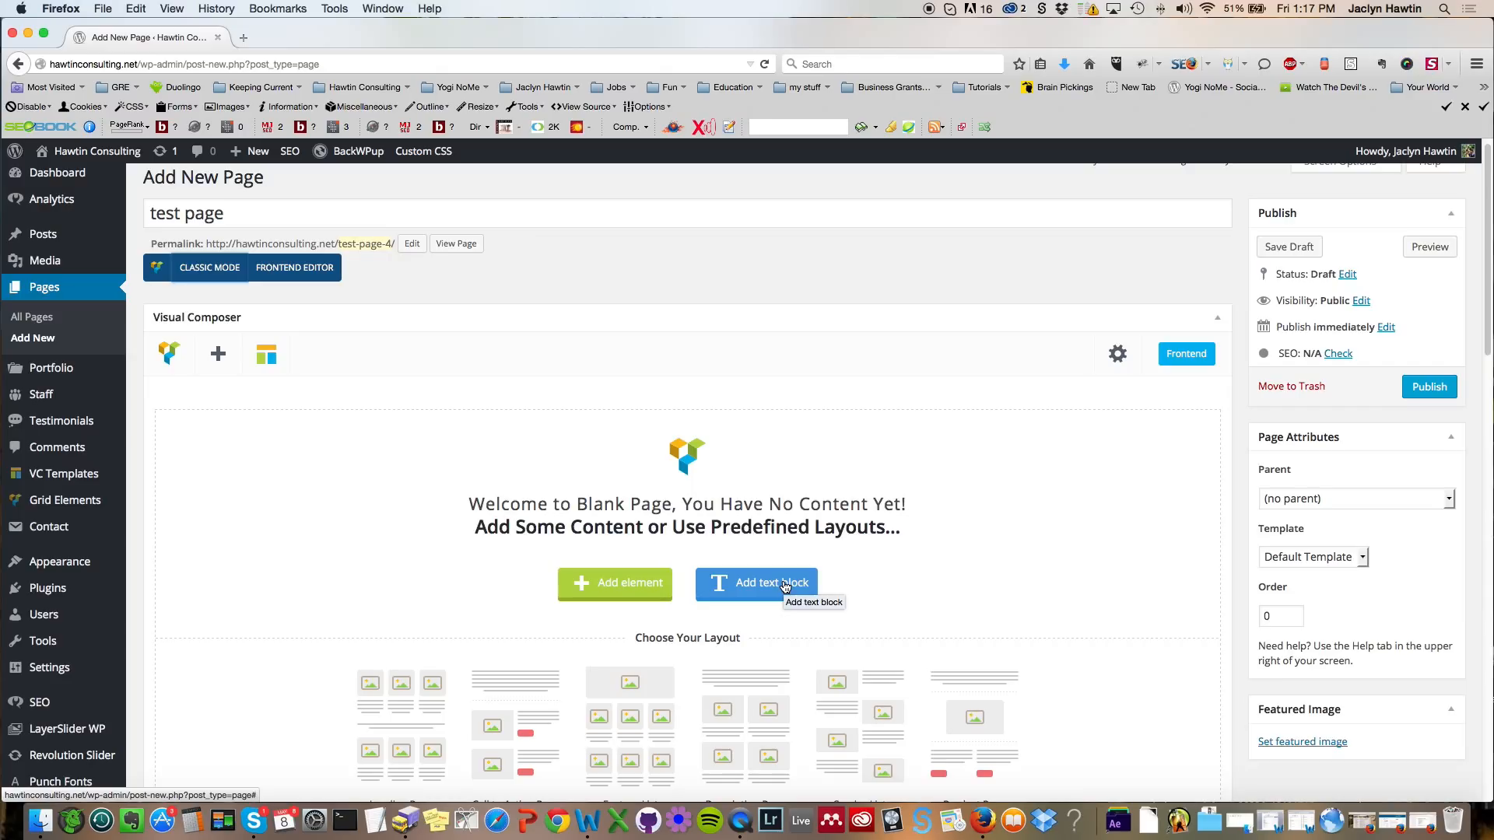
left_click(761, 588)
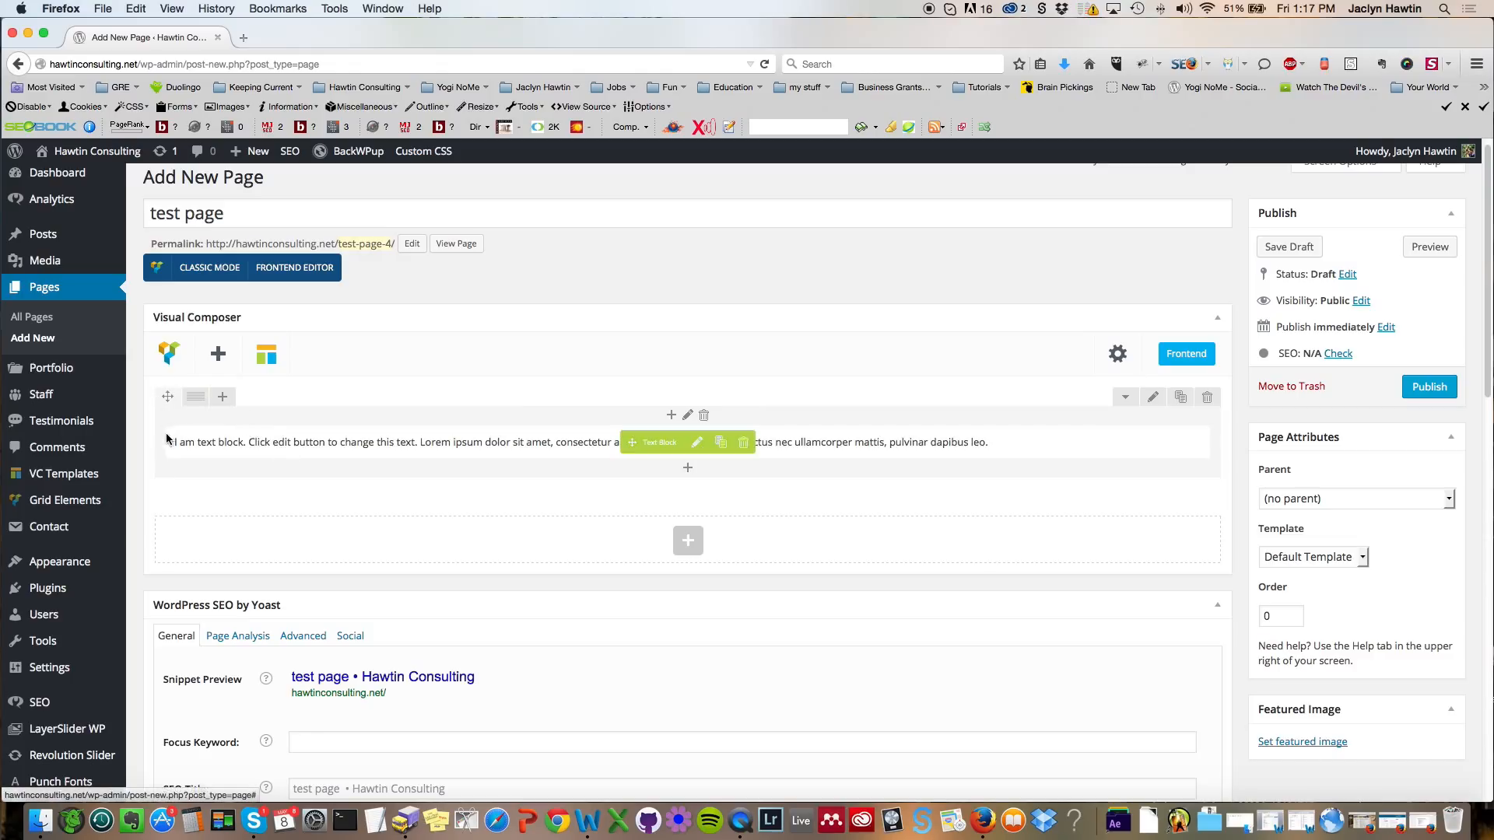
Step: Duplicate the text block and drag the copy to reorder it within the row
mouse_move(710, 441)
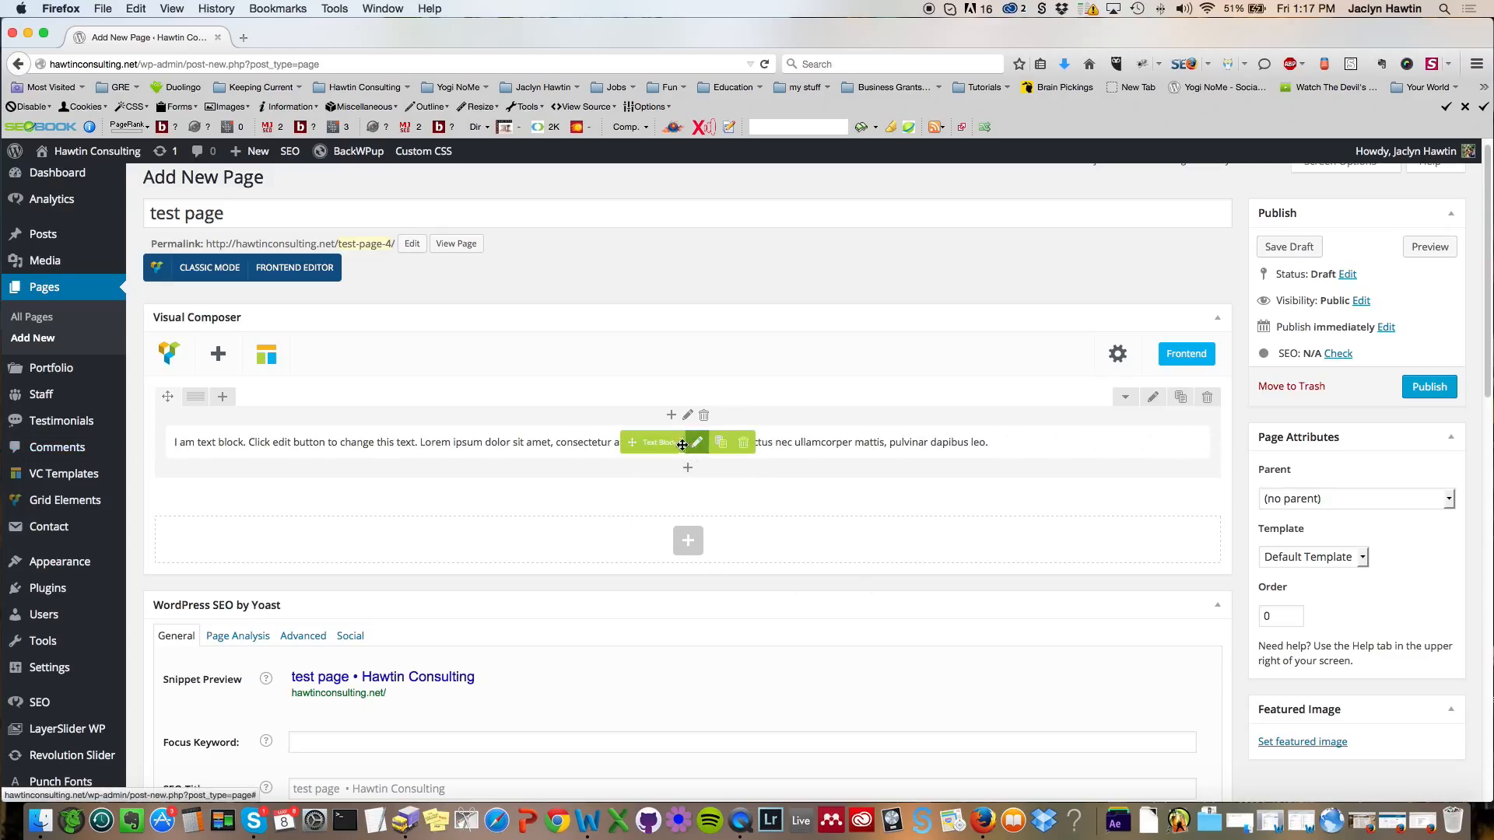
left_click(721, 450)
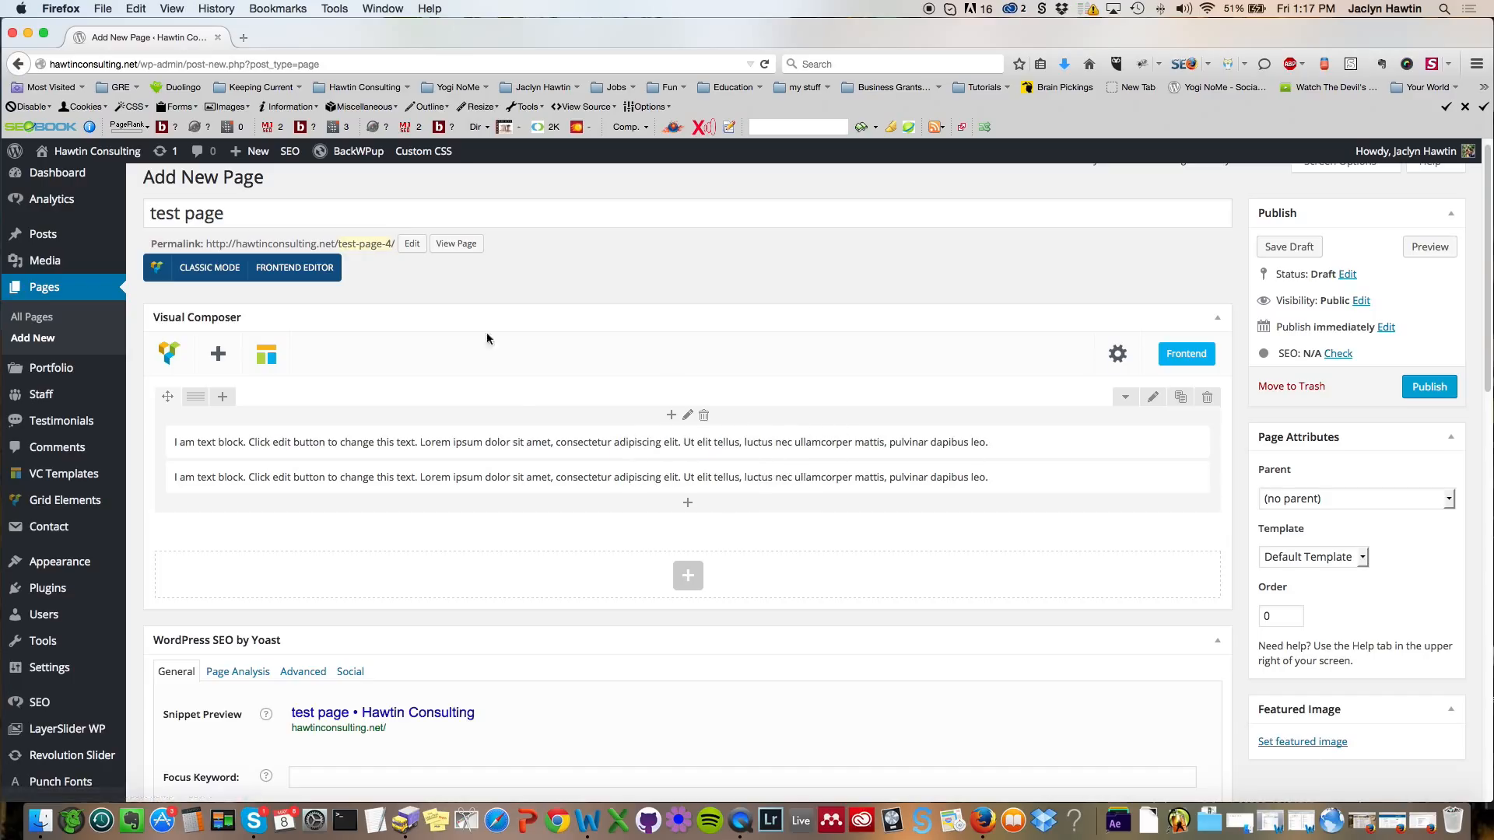
mouse_move(645, 475)
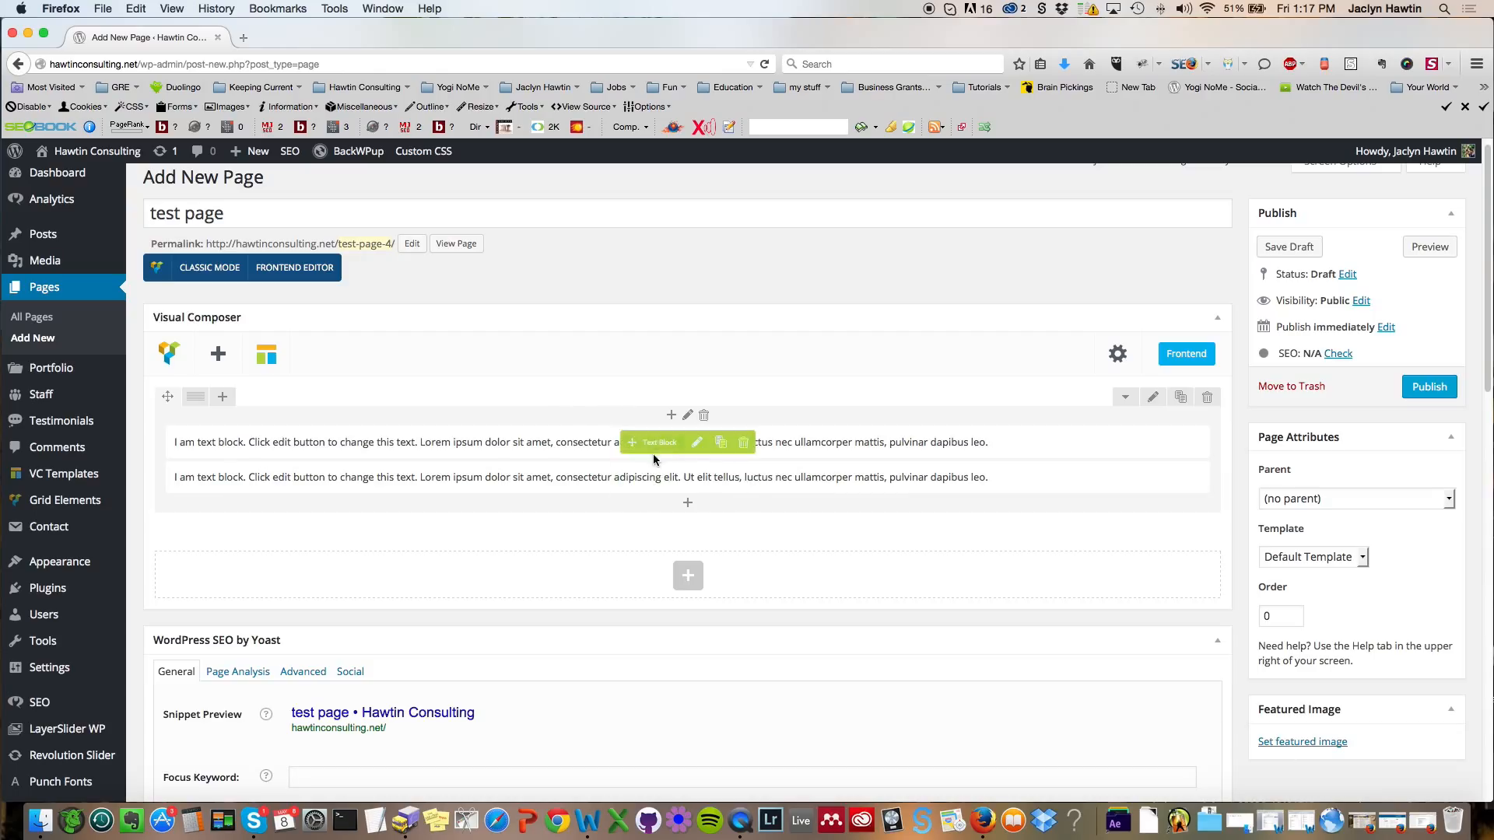
mouse_move(645, 475)
left_mouse_down()
mouse_move(631, 434)
mouse_move(632, 476)
mouse_move(624, 445)
left_mouse_up()
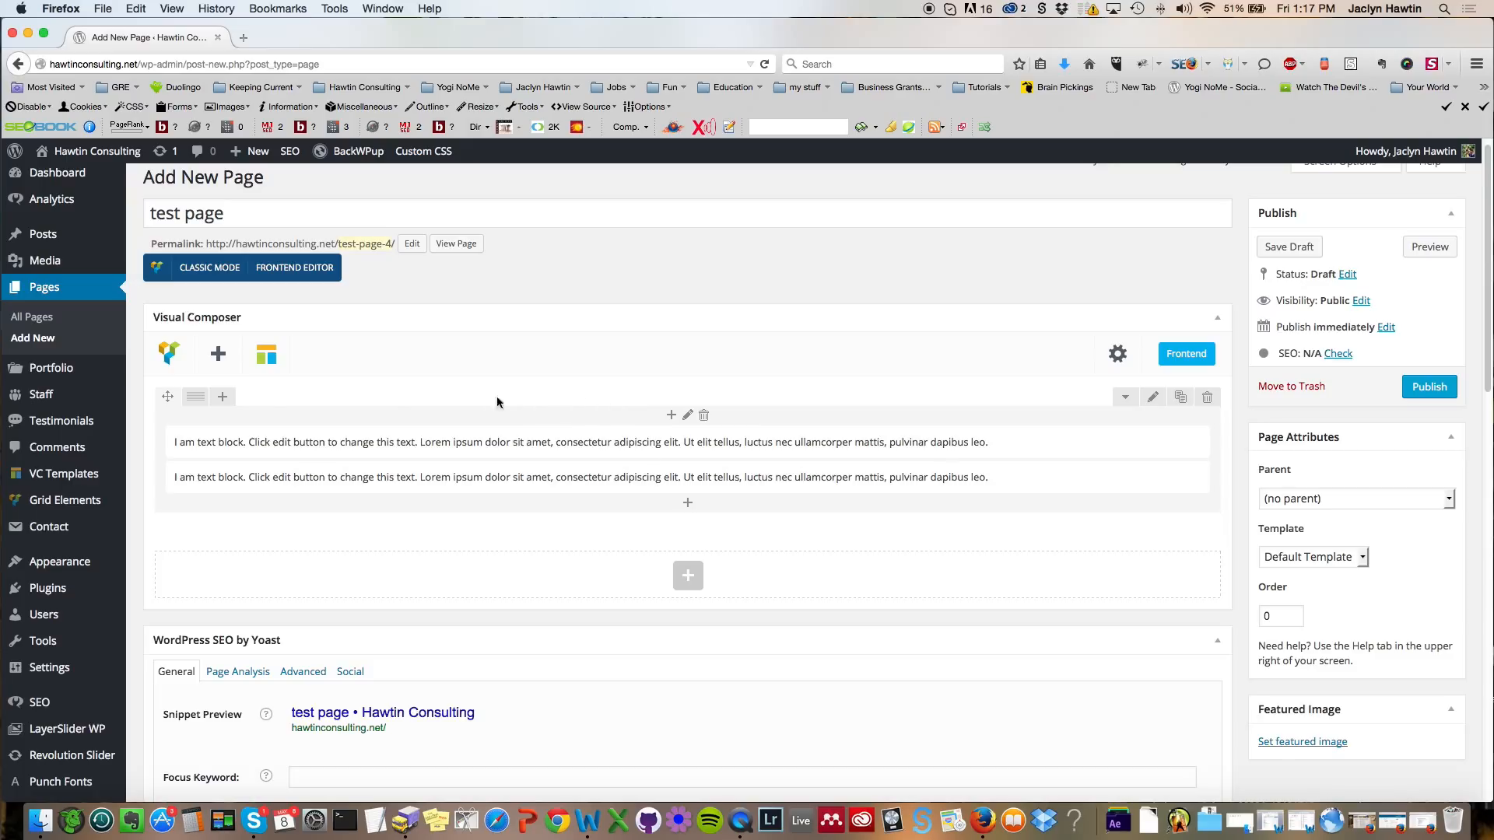
Step: Switch the row to a three-column layout and move the second text block into the third column
mouse_move(195, 398)
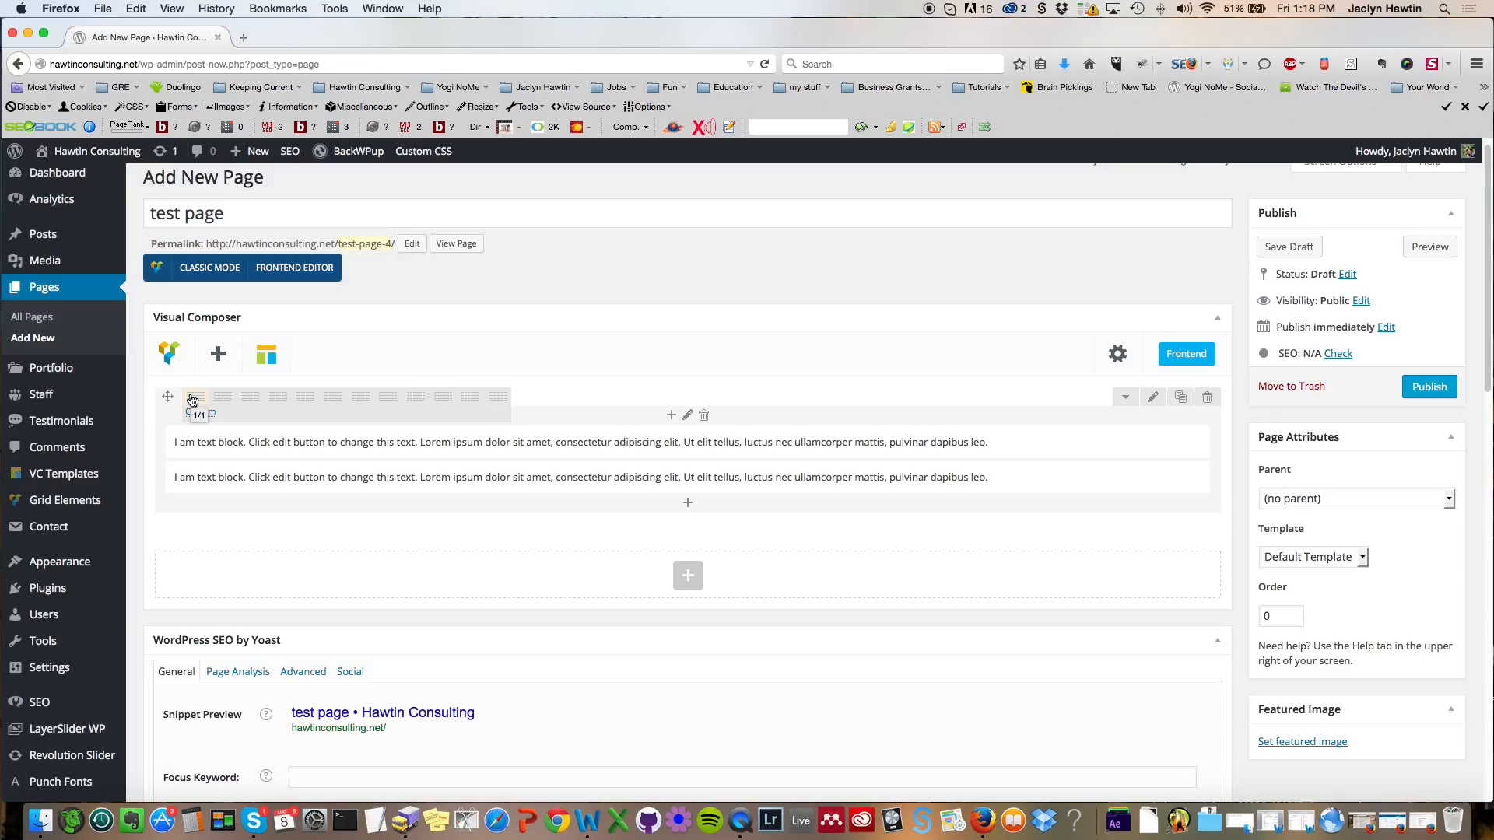
left_click(277, 398)
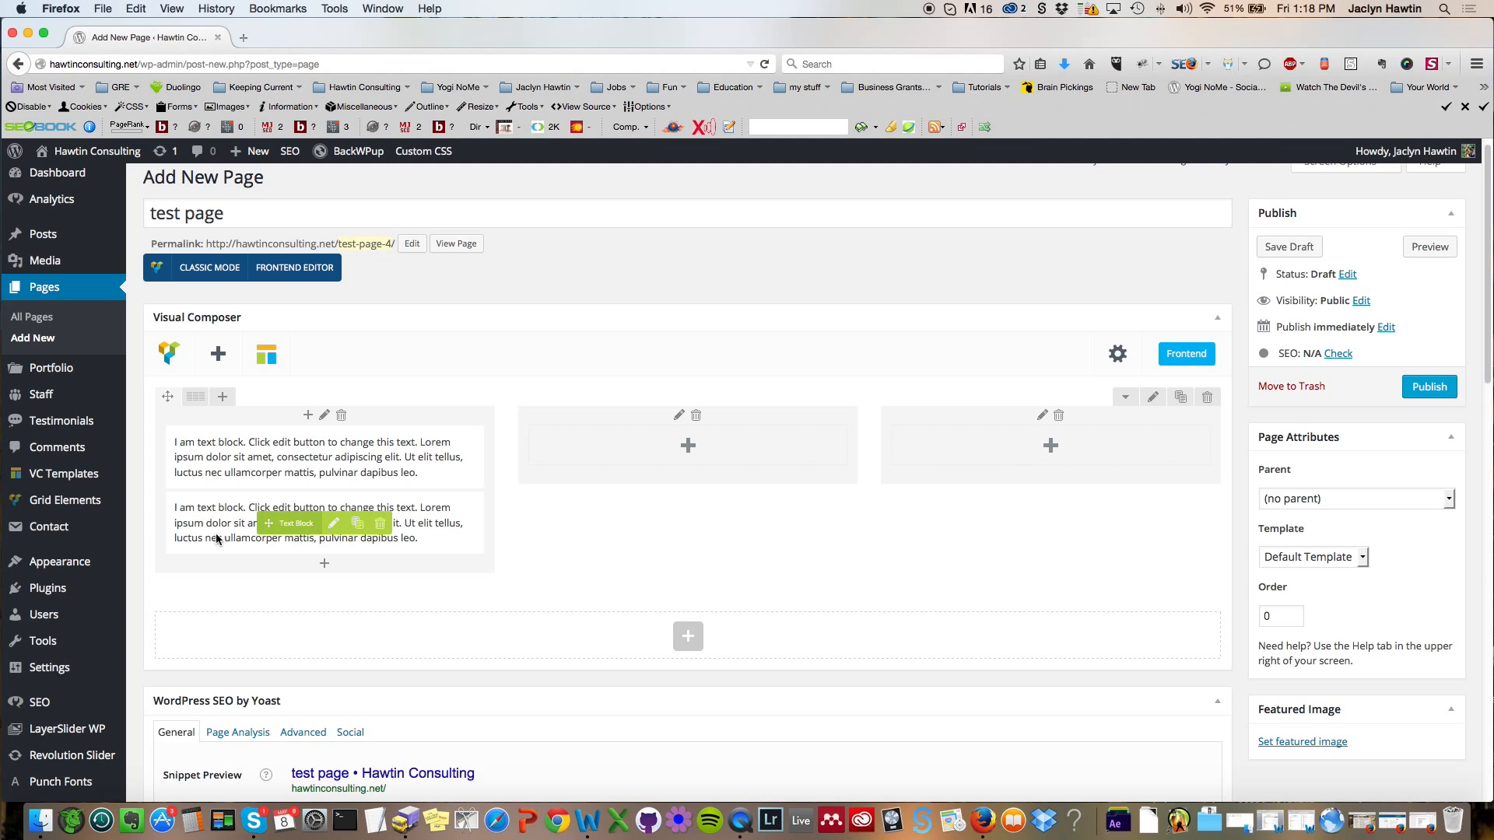
left_click_drag(271, 523, 983, 449)
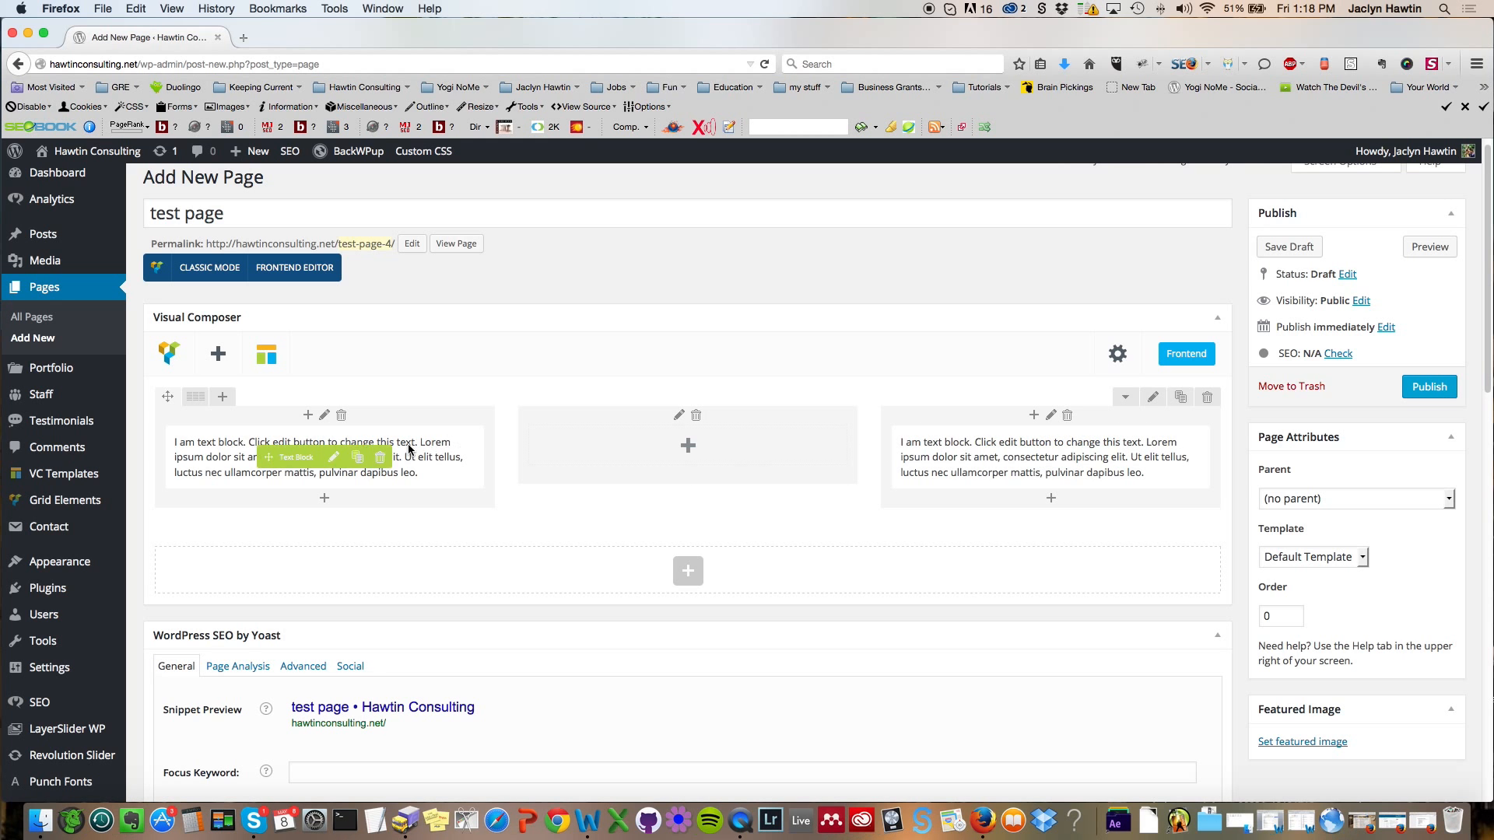
Step: Add a Single Image element to the middle column using the reavis_ranch_trail image from the media library
left_click(688, 445)
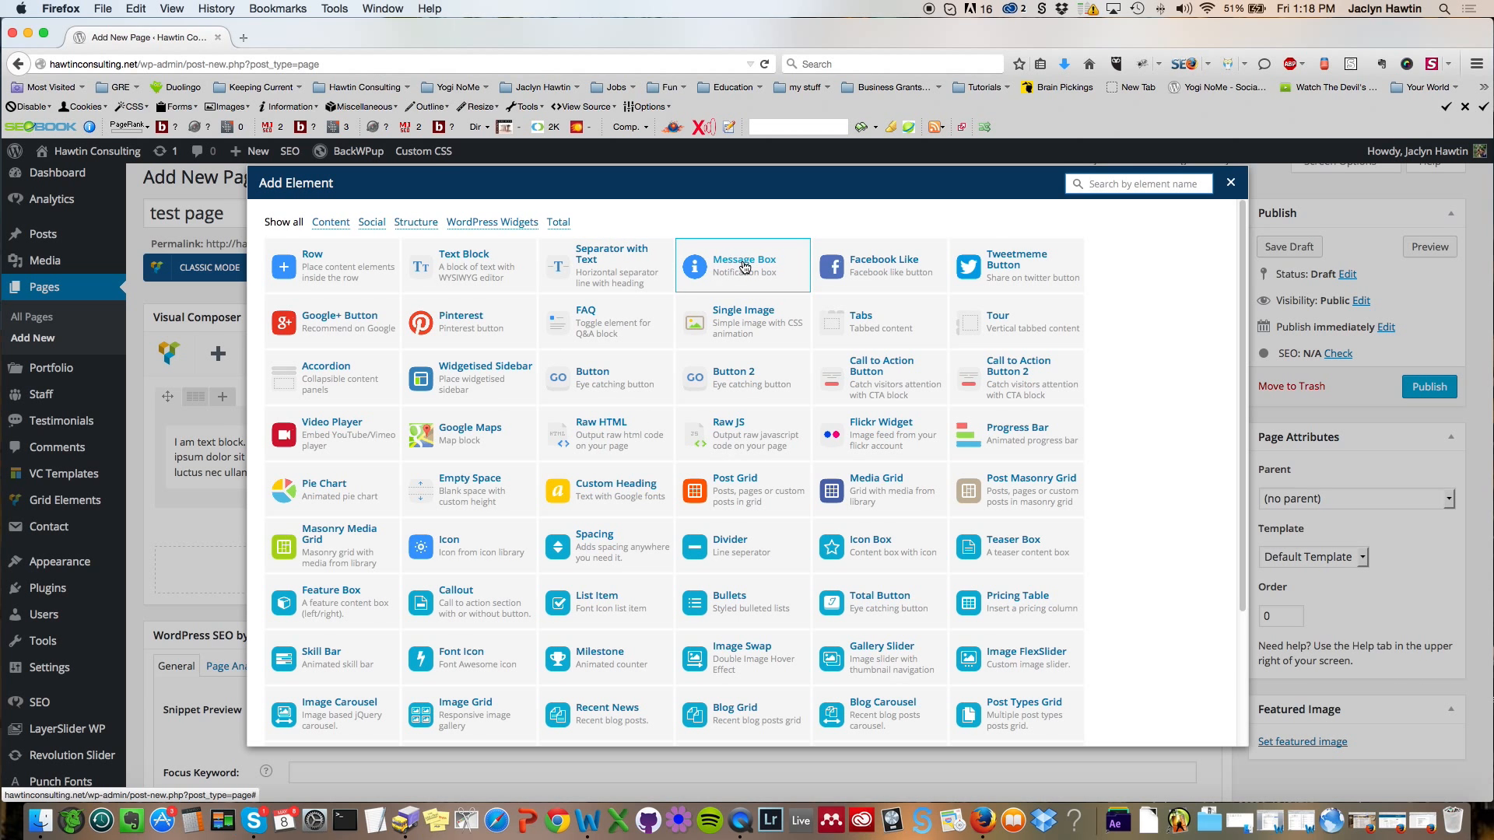
left_click(734, 321)
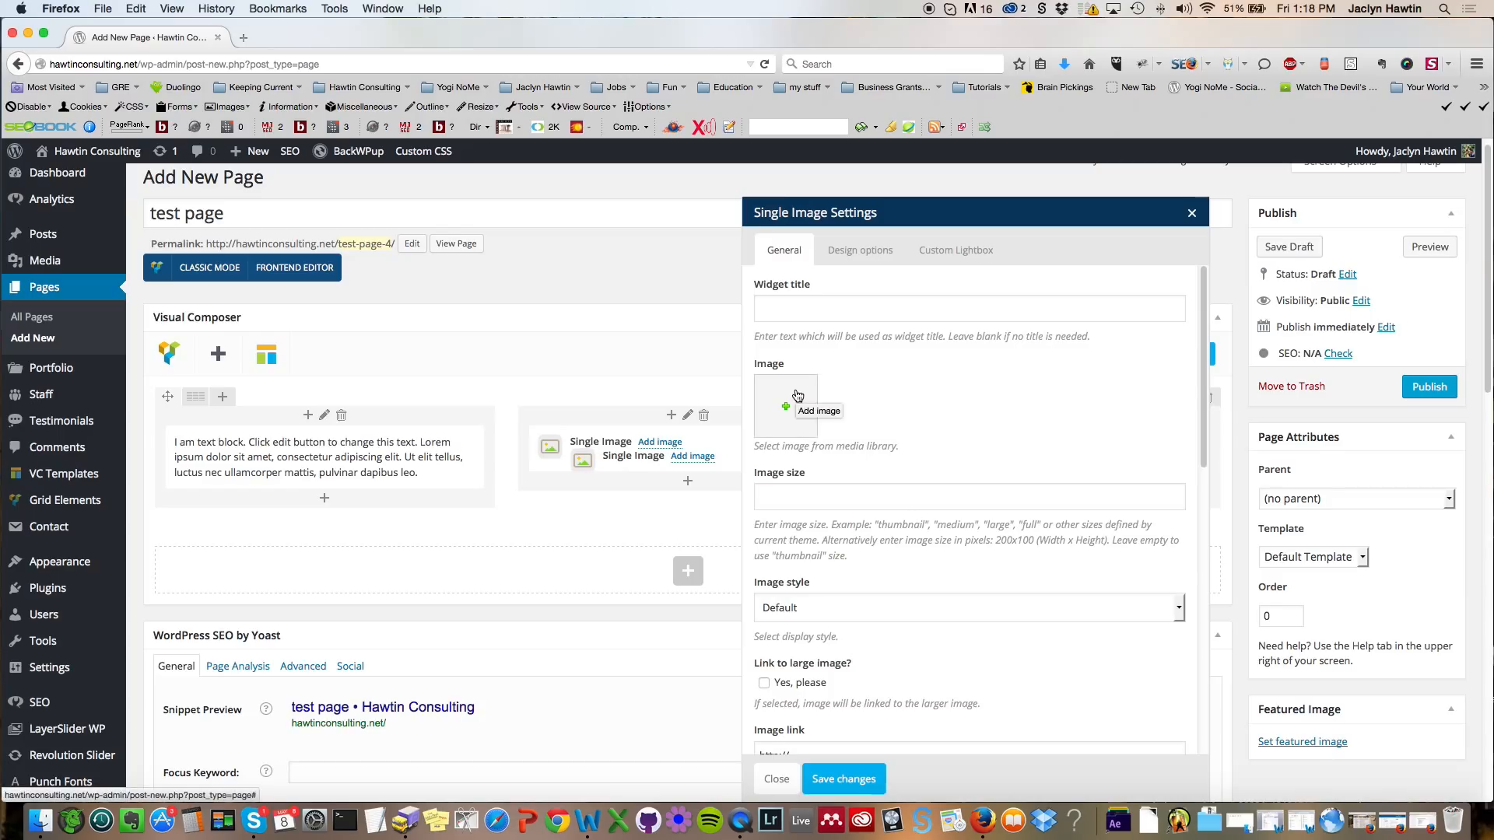
left_click(793, 396)
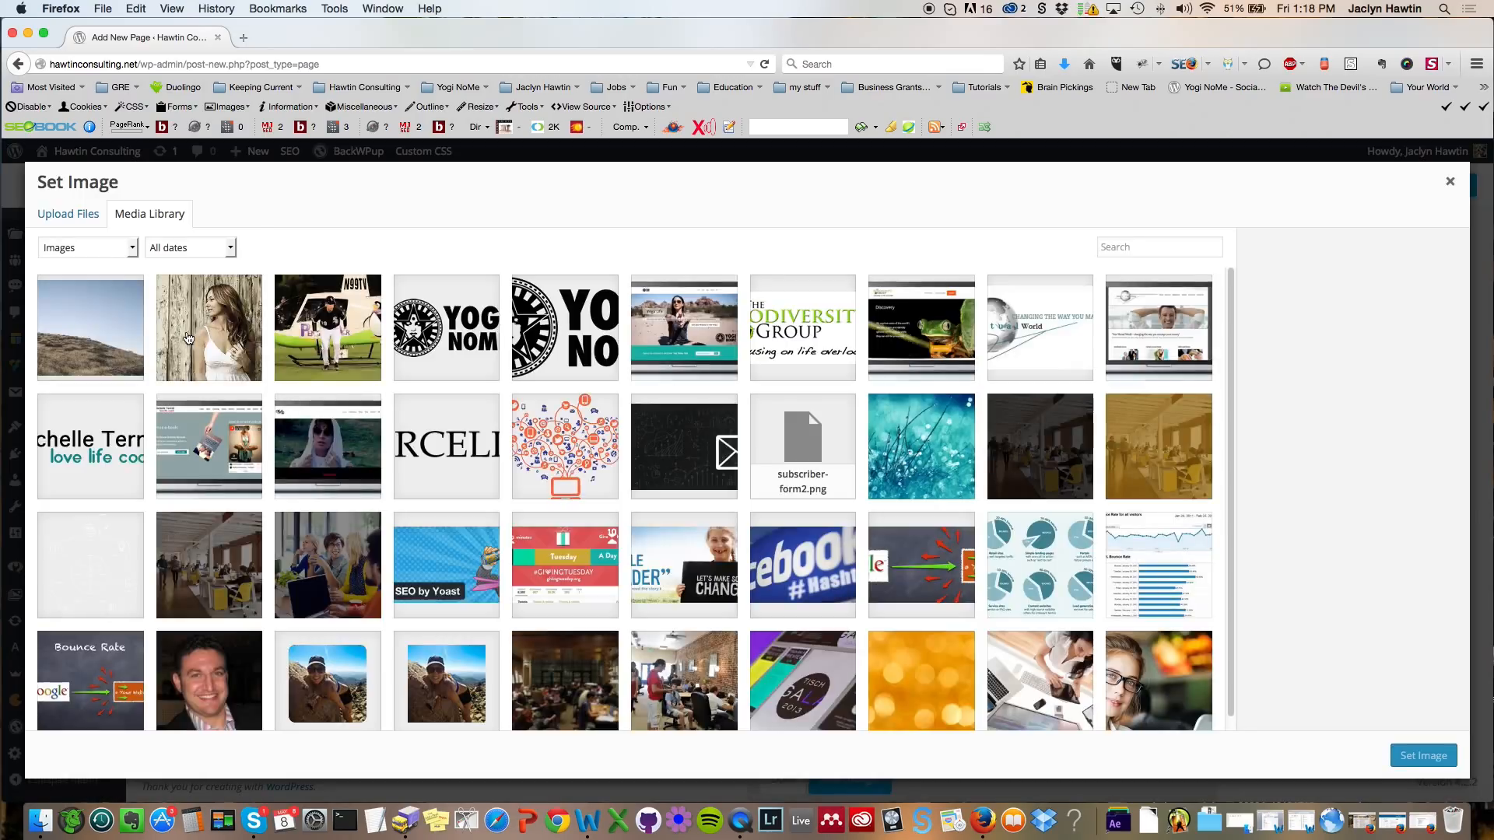
left_click(103, 336)
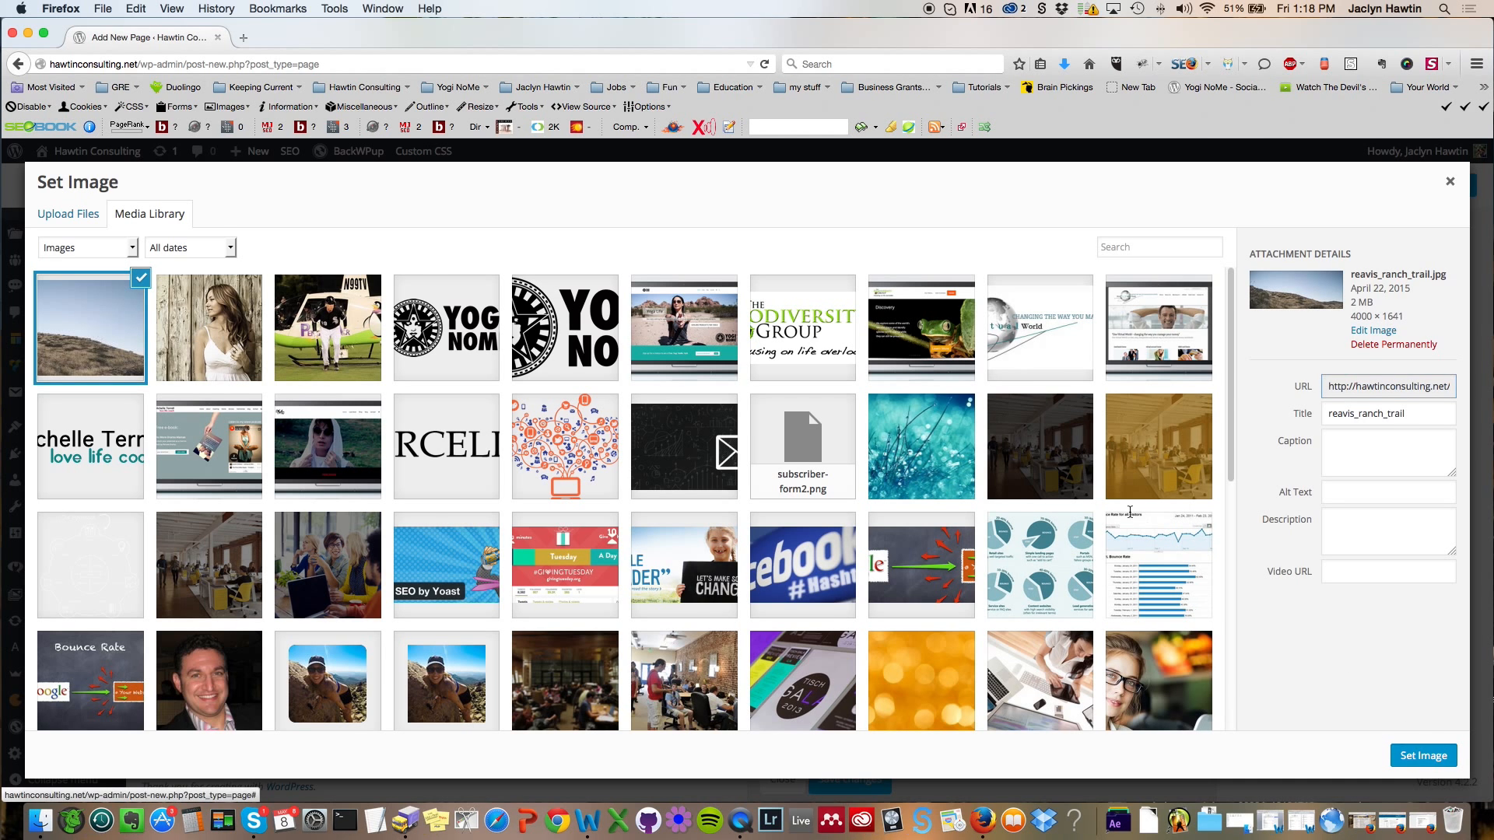
left_click(1422, 756)
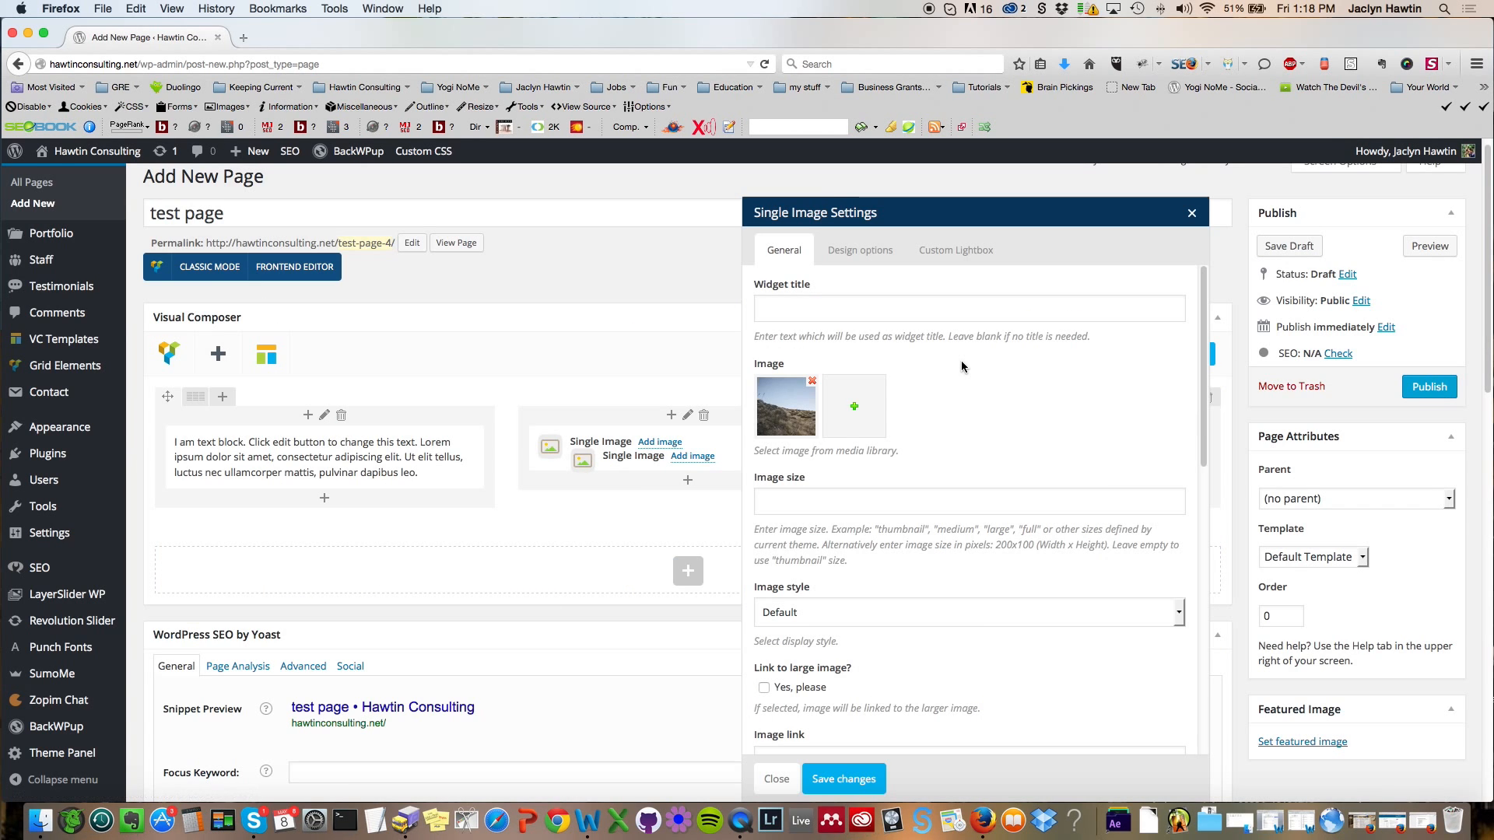
left_click(853, 779)
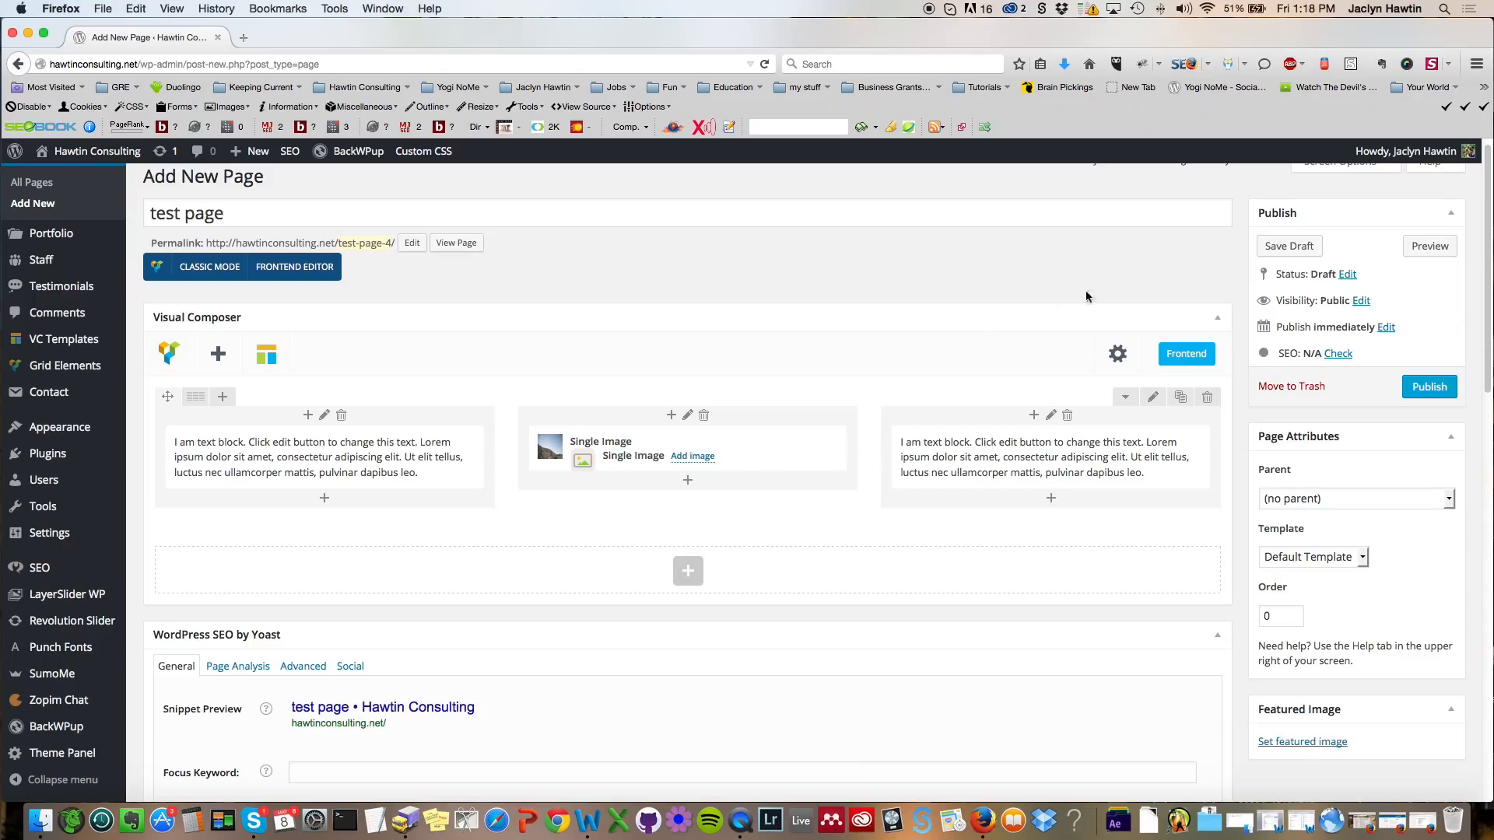
Step: Preview the page in a new tab and return to the editor
scroll(504, 287, "up", 1)
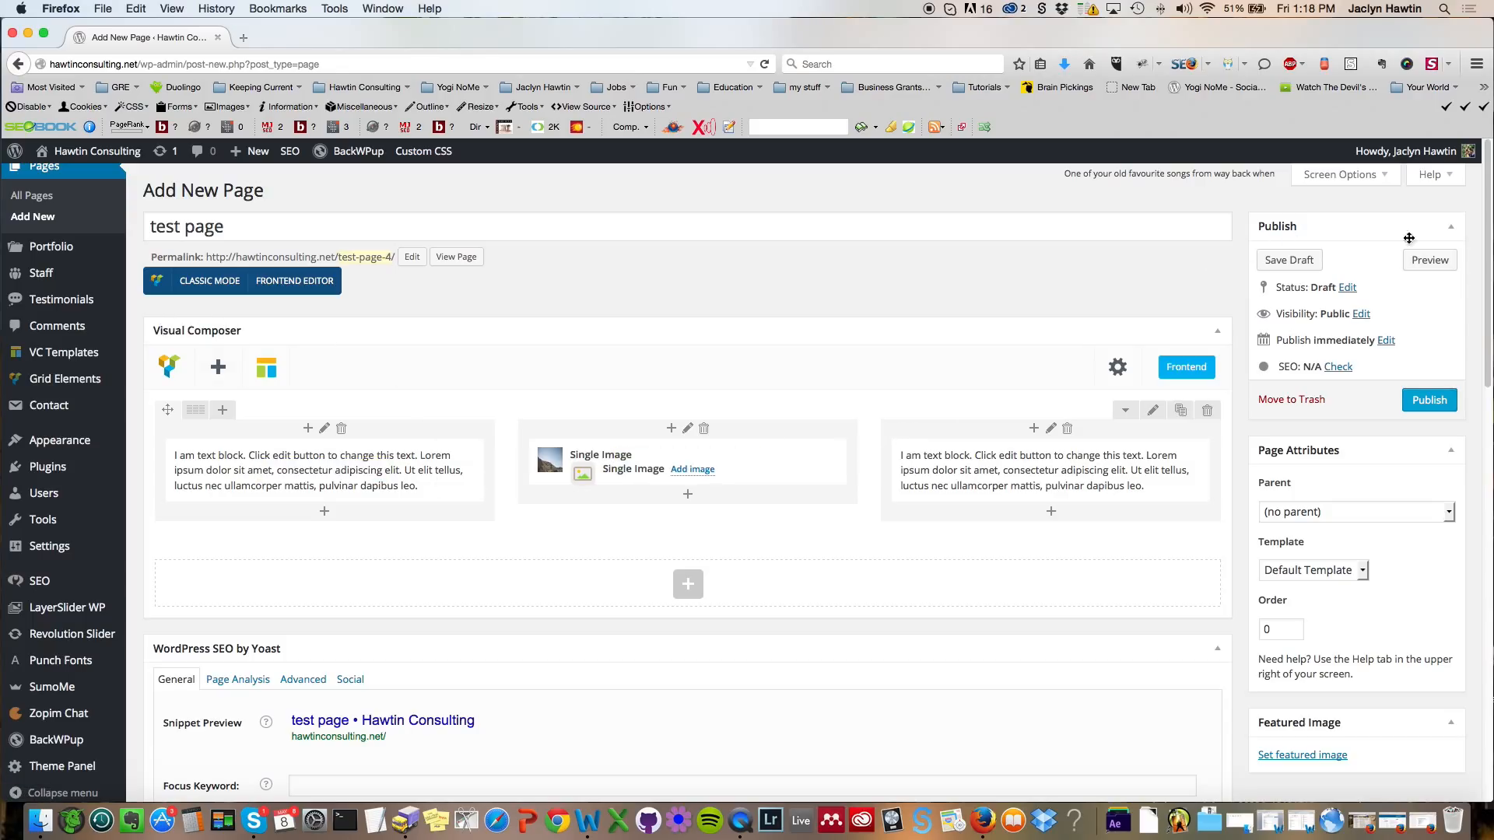
mouse_move(1026, 462)
left_click(1426, 266)
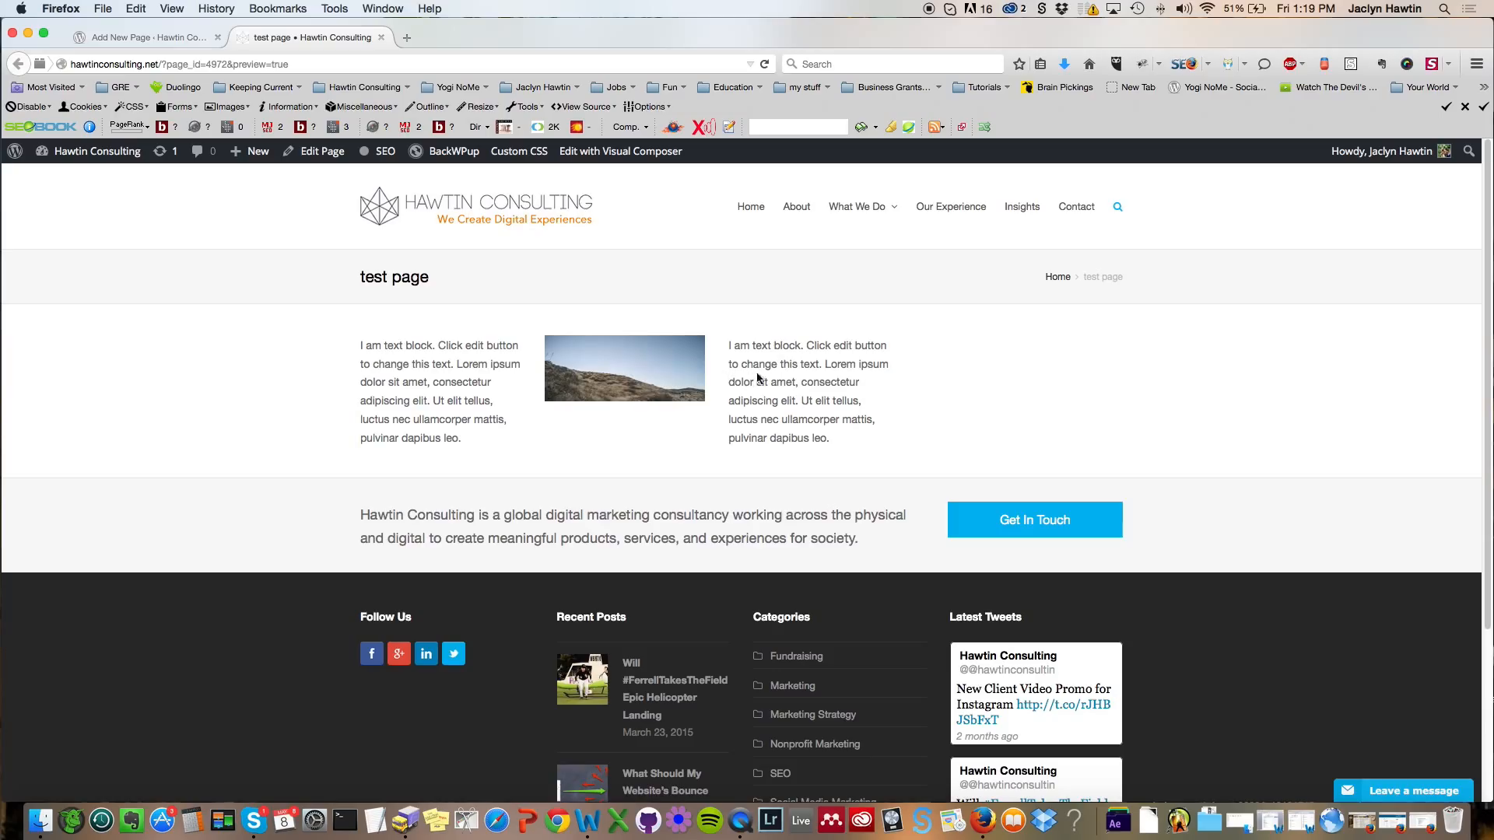
left_click(146, 39)
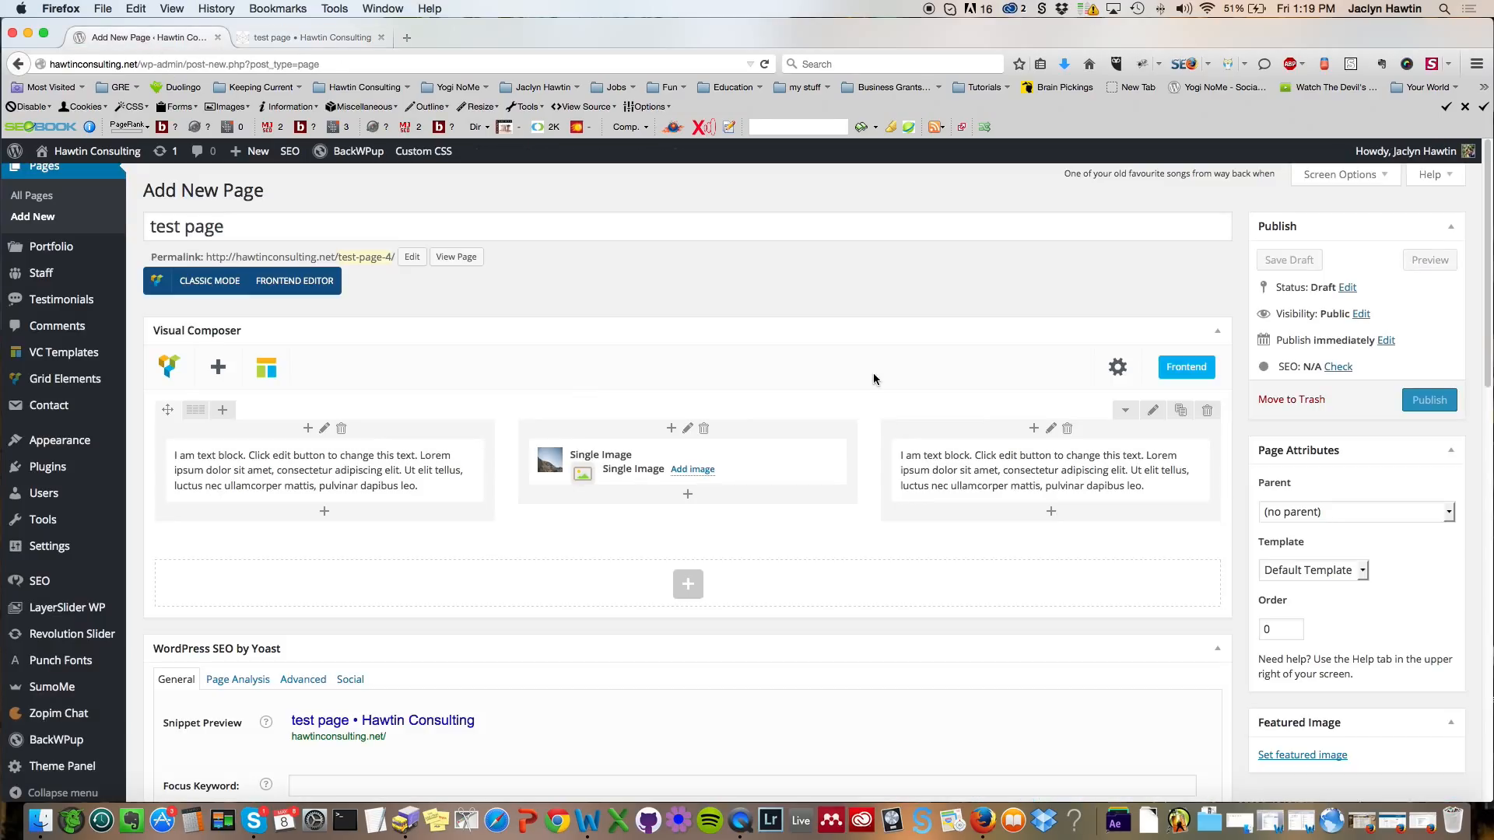
Step: Set the page's Content Layout to Full Screen in the Page Settings
scroll(875, 378, "down", 5)
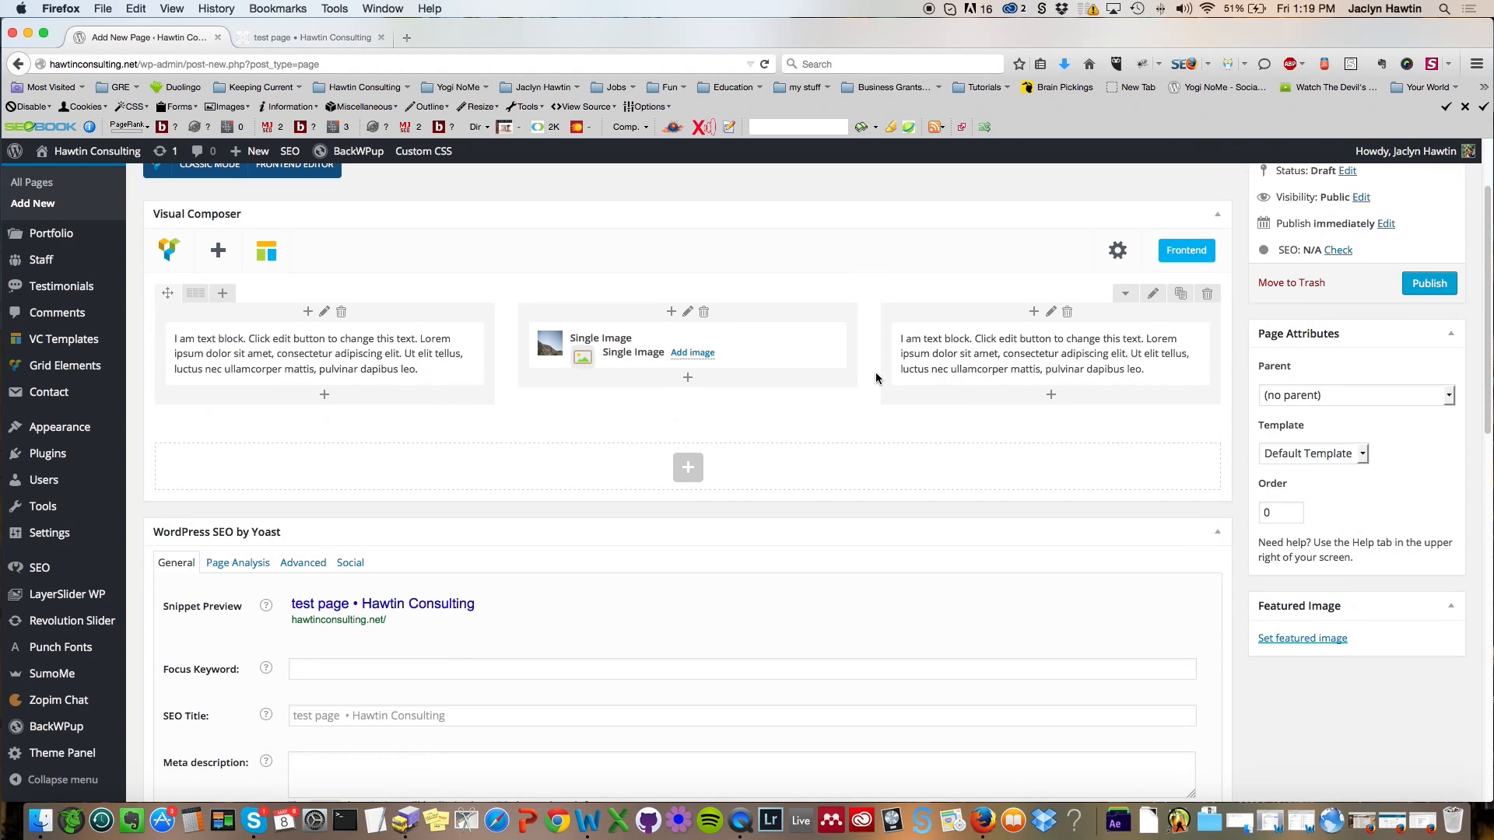
scroll(875, 379, "down", 3)
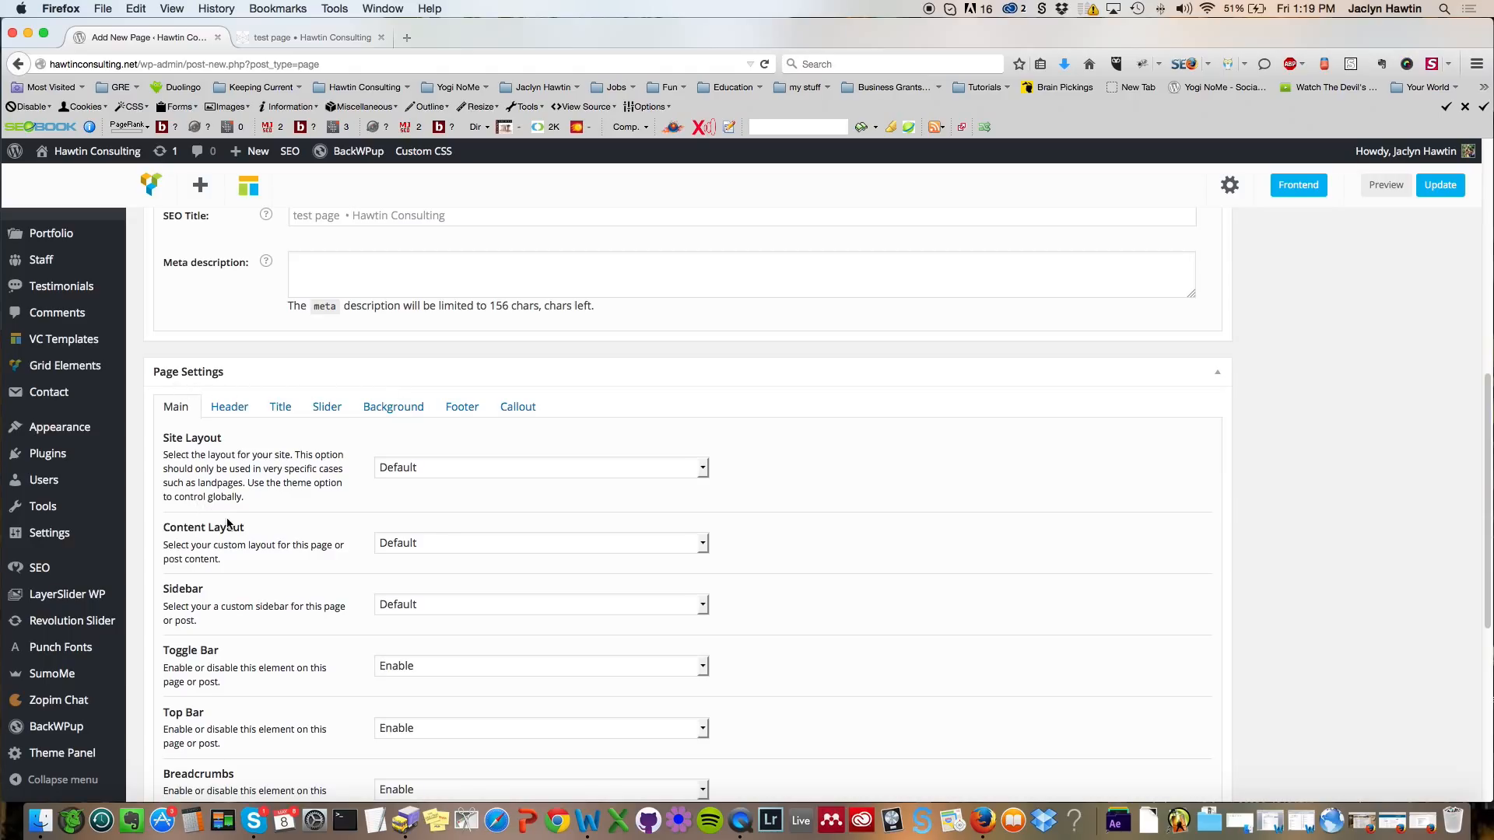
left_click(702, 545)
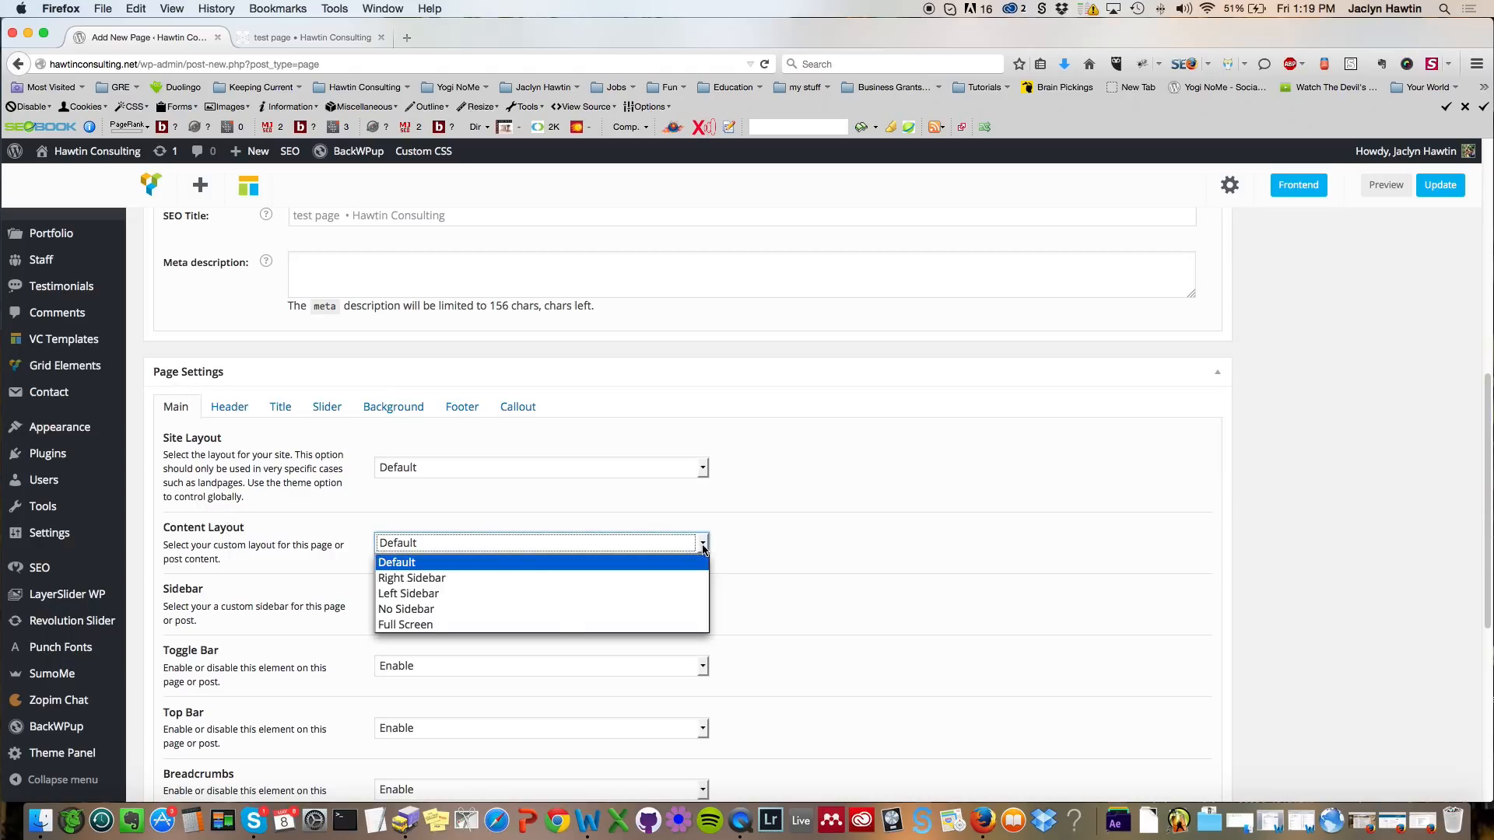
left_click(525, 626)
left_click(953, 562)
Step: Preview the updated page and switch back to the editor tab
left_click_drag(1486, 460, 1488, 153)
left_click(1429, 259)
left_click(299, 39)
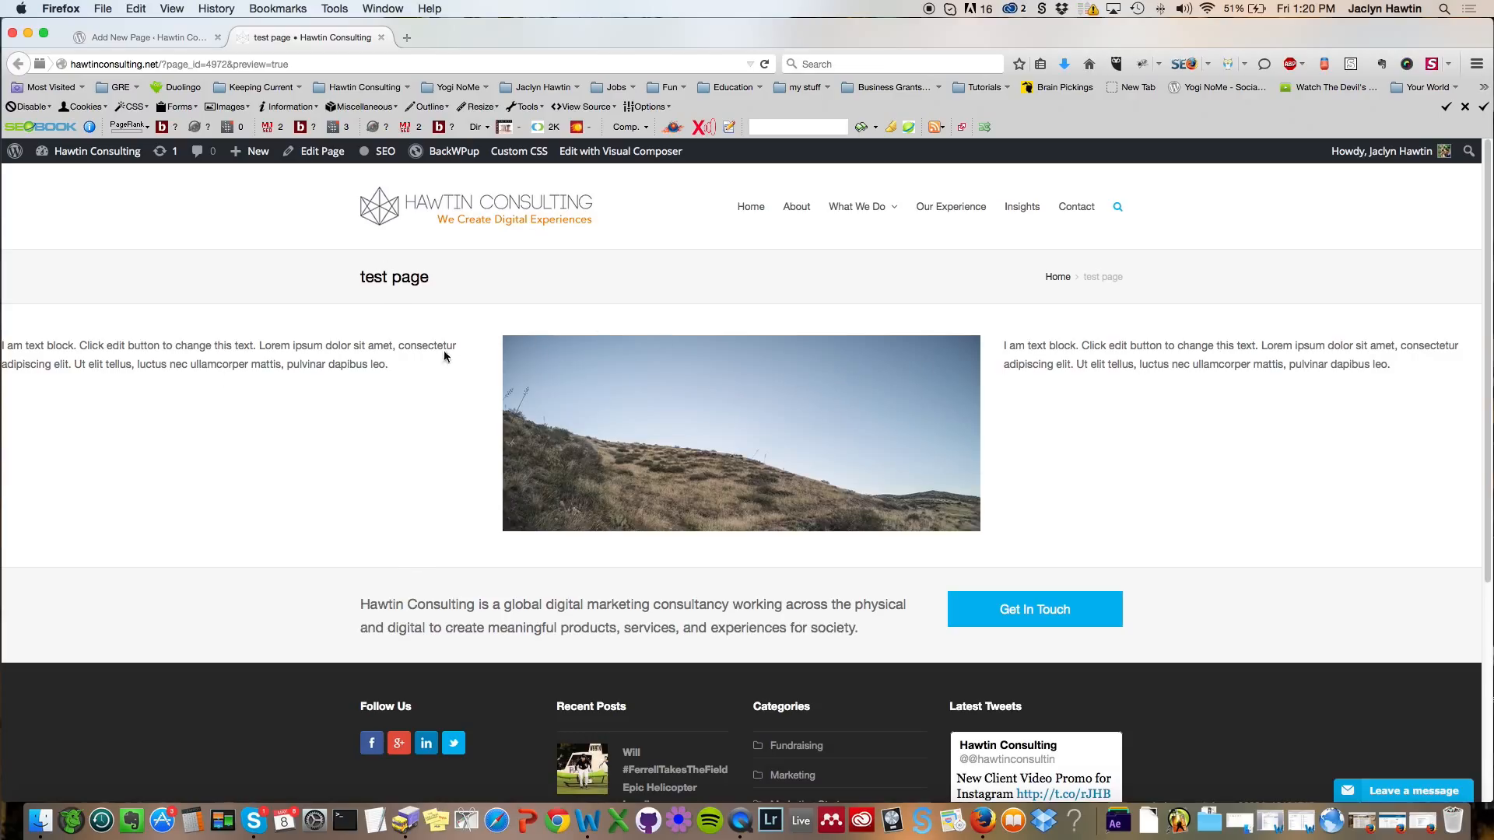
left_click(135, 42)
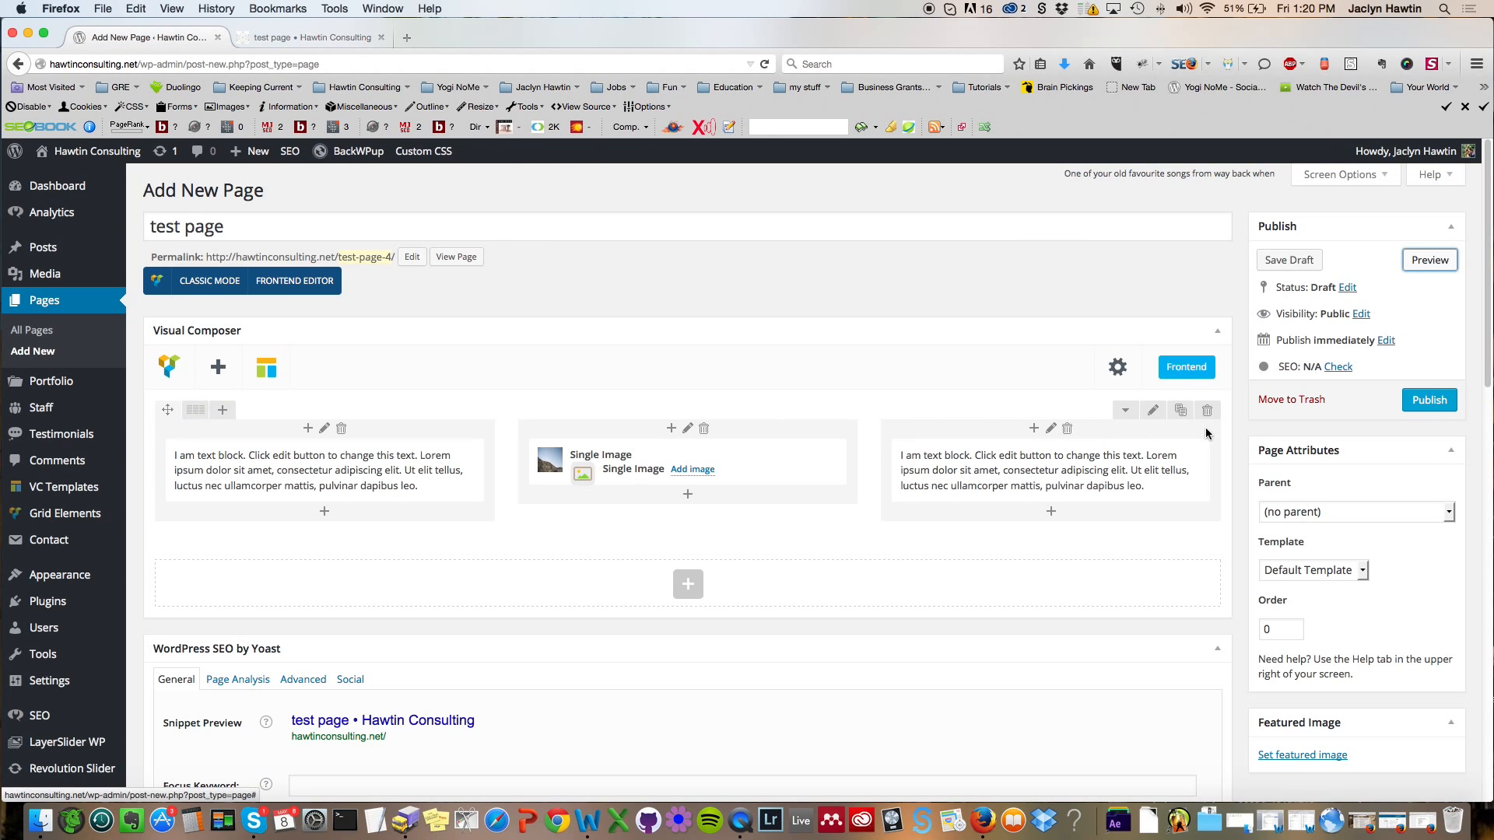
Step: Open the row settings, set Center Row Content to Yes, and save the changes
left_click(1155, 413)
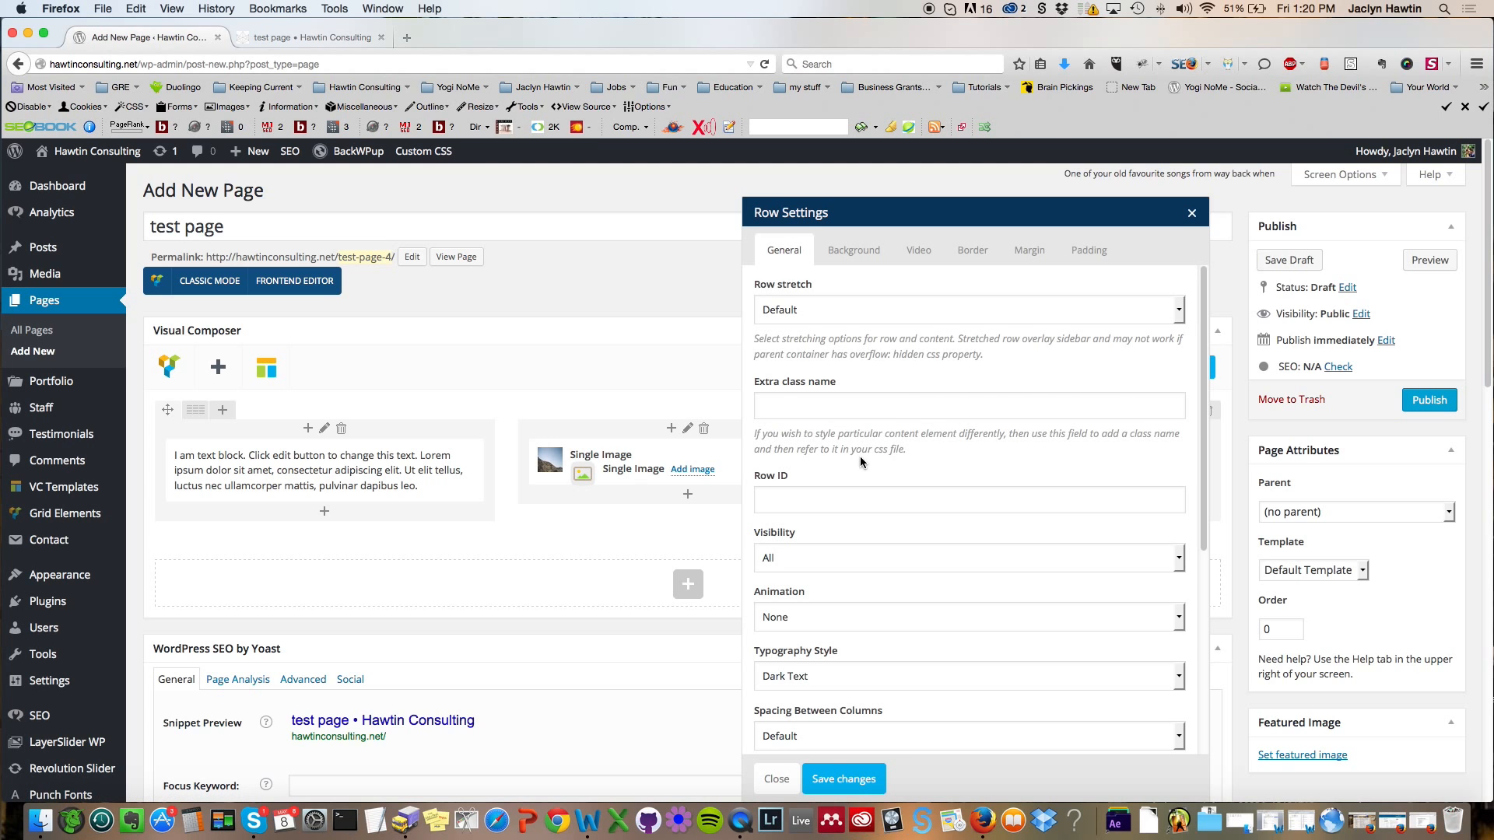
scroll(864, 460, "down", 5)
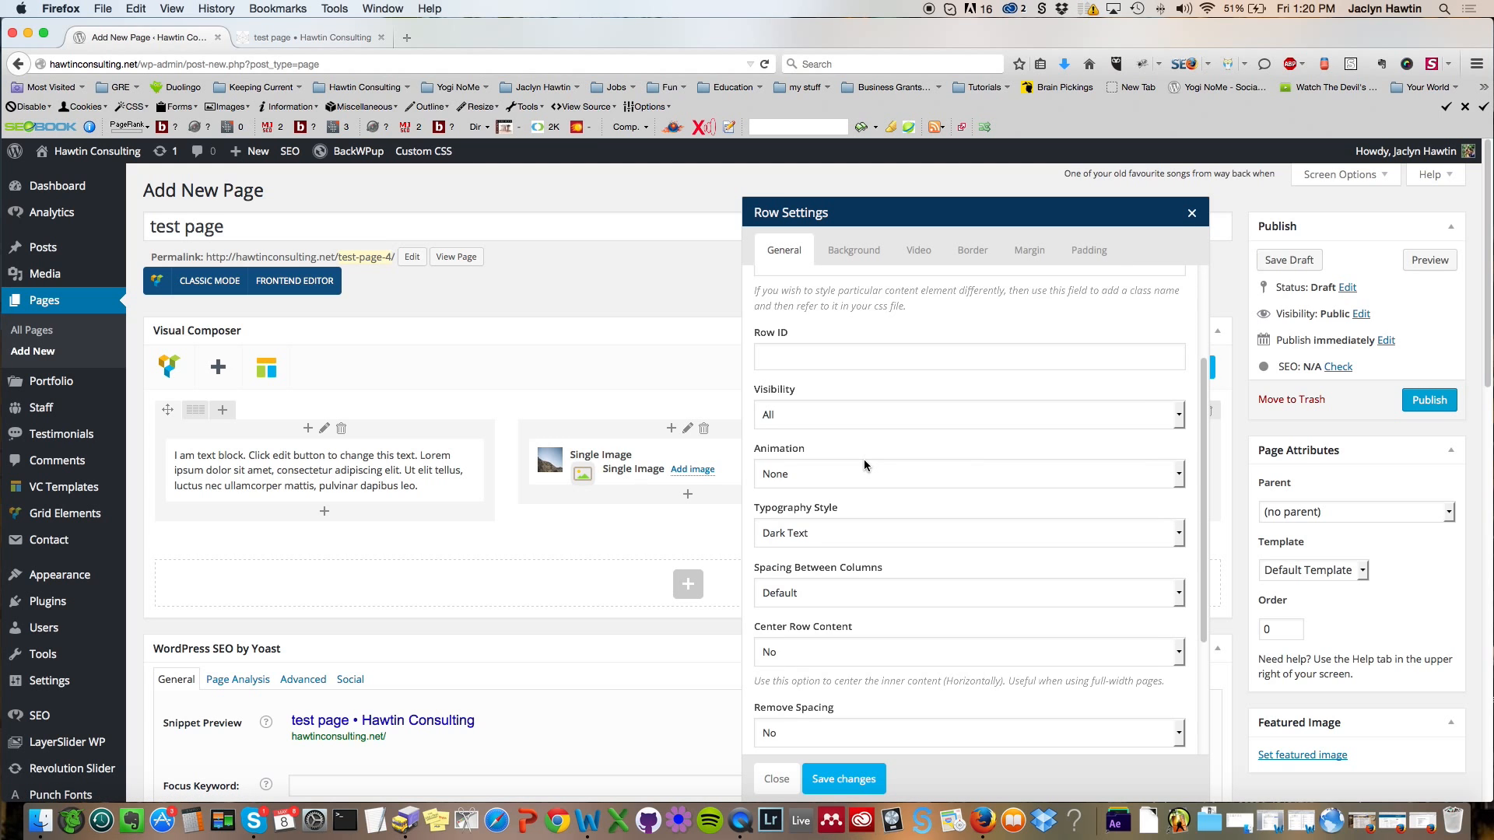
left_click(790, 660)
left_click(781, 687)
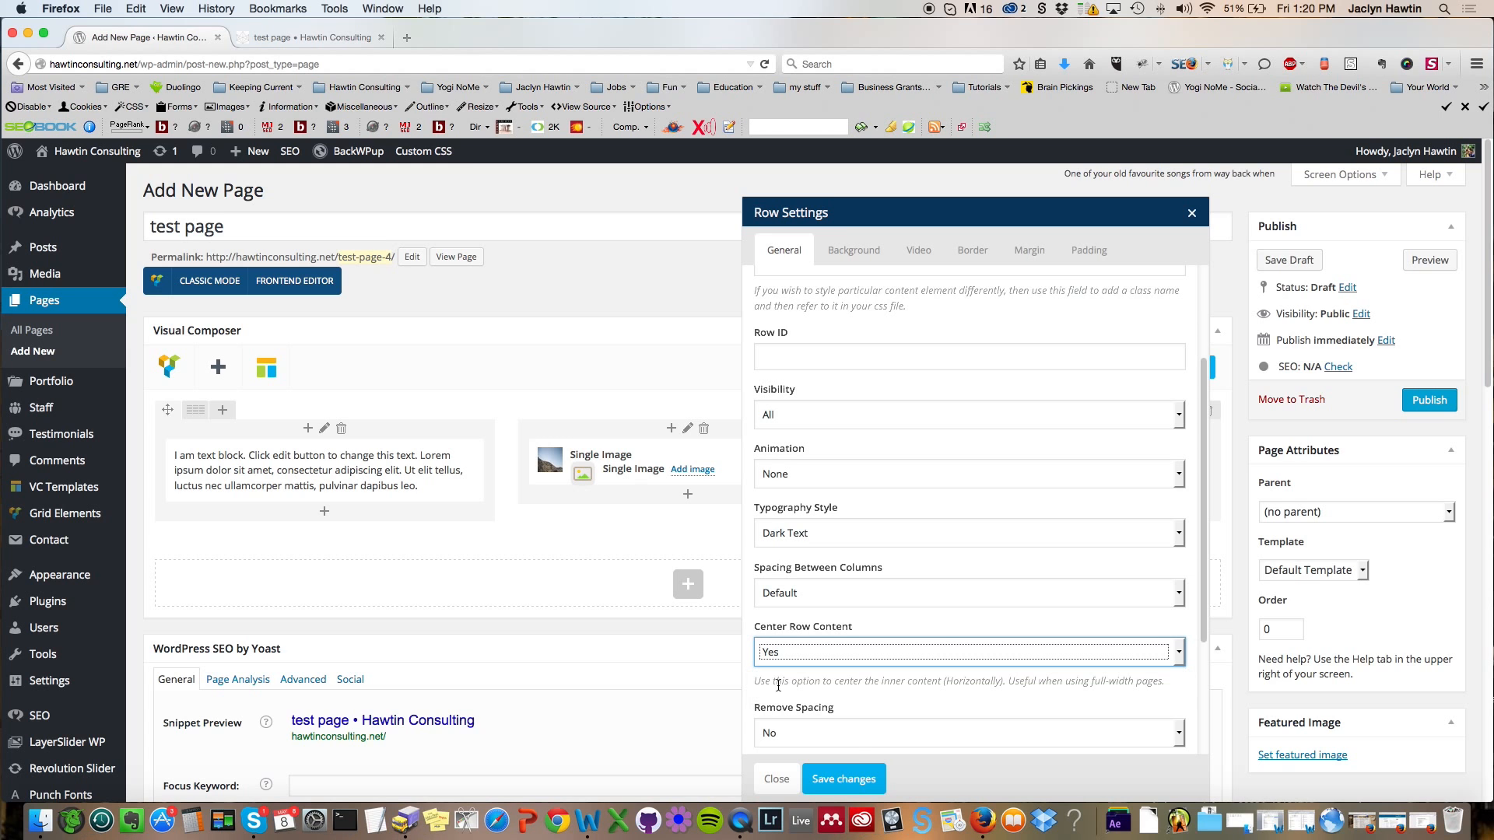
left_click(861, 778)
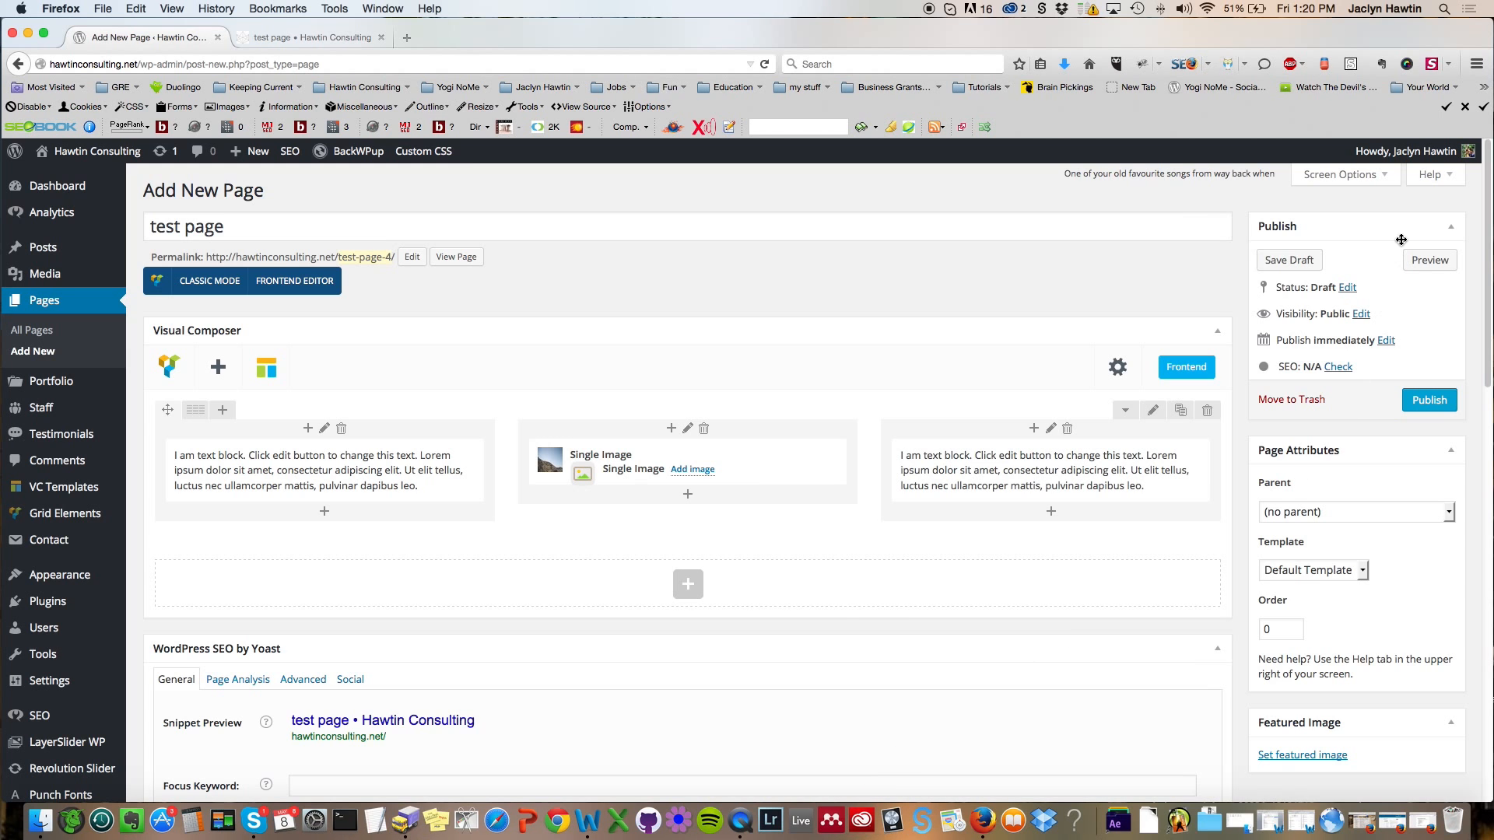
Step: Preview the page with the centered row and return to the editor
left_click(1425, 271)
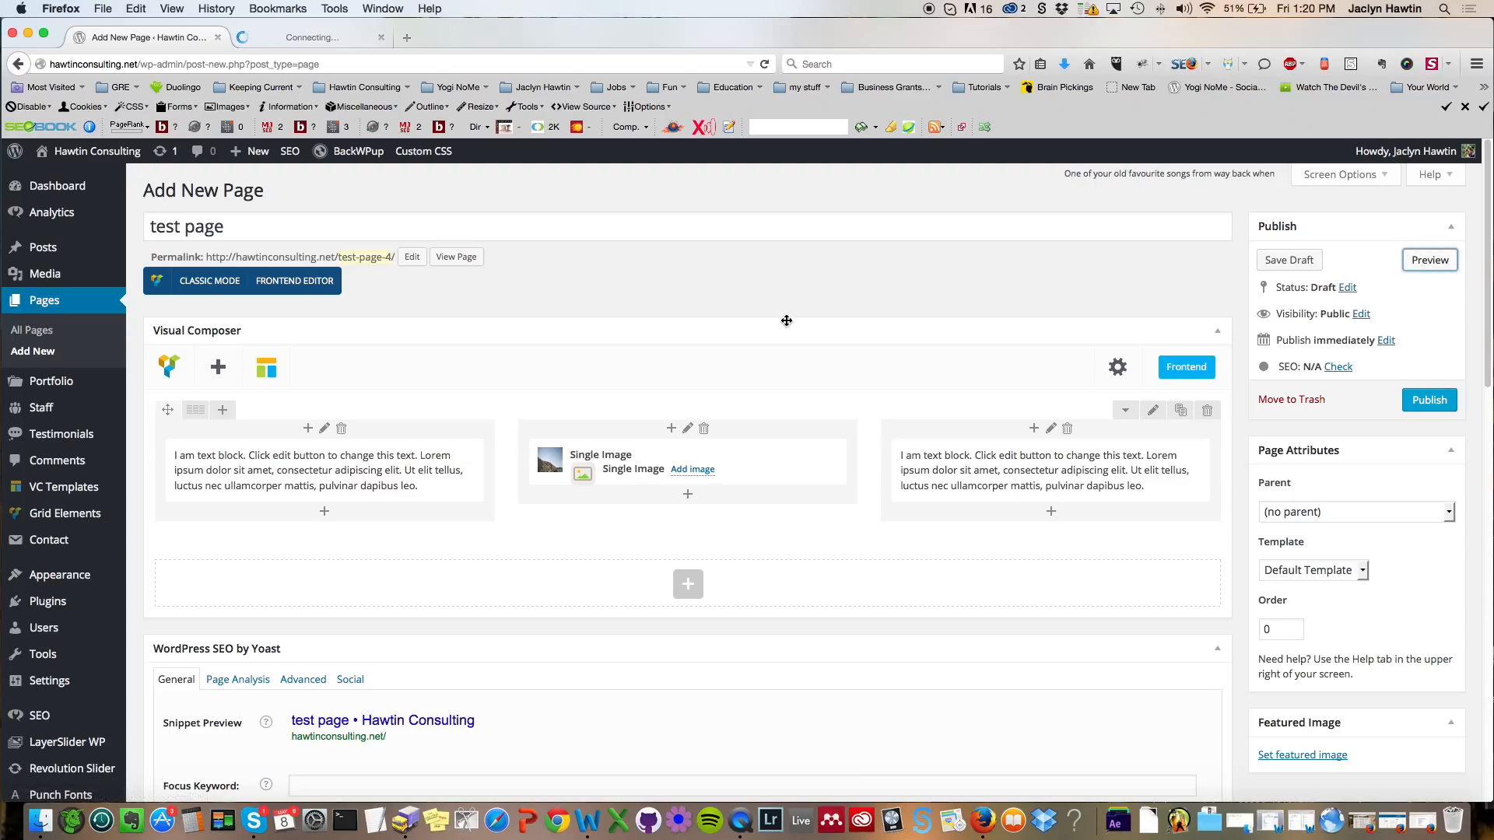
left_click(317, 40)
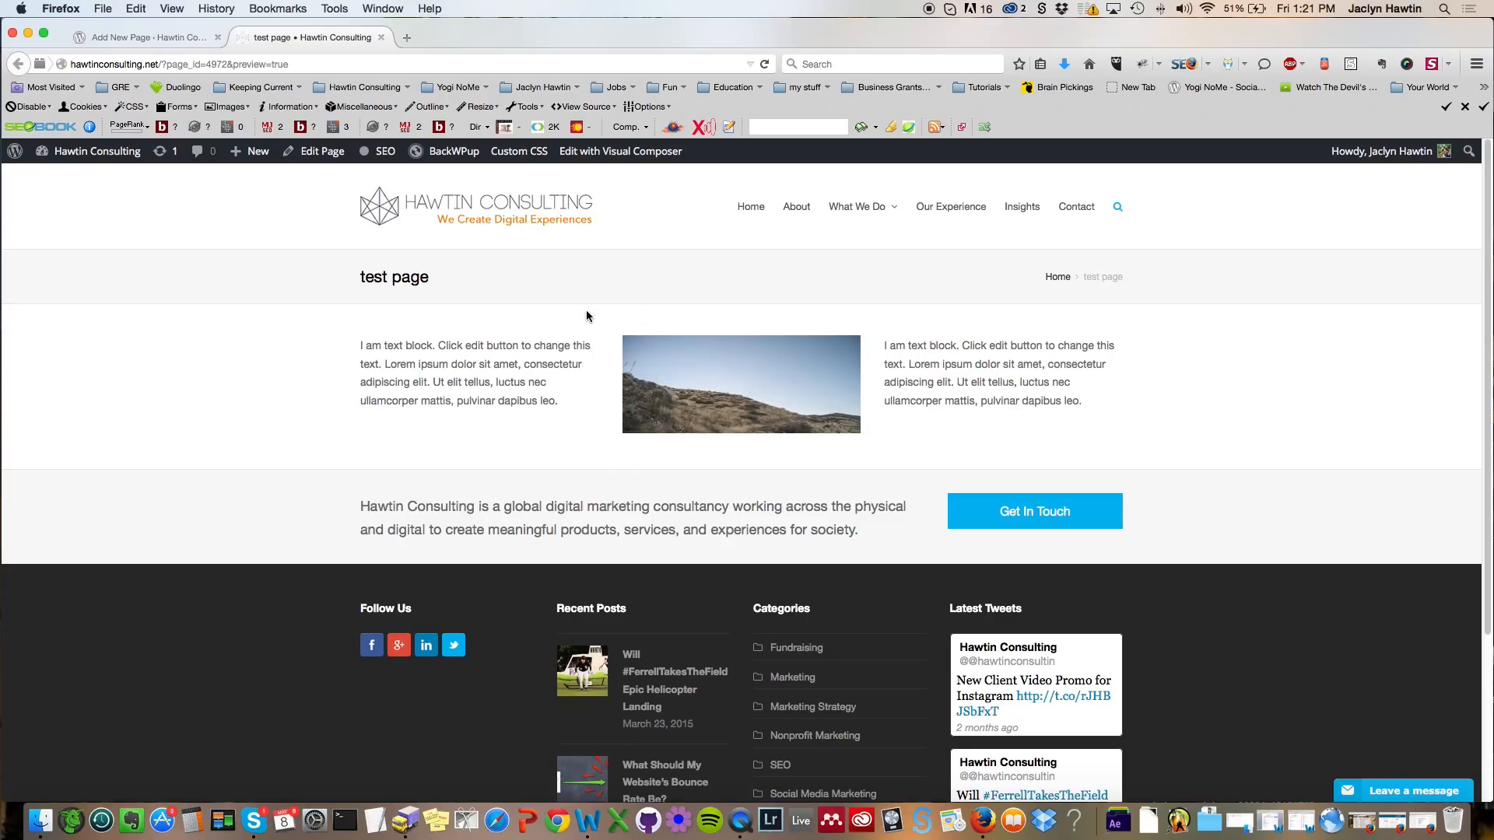
left_click(168, 37)
scroll(825, 354, "down", 1)
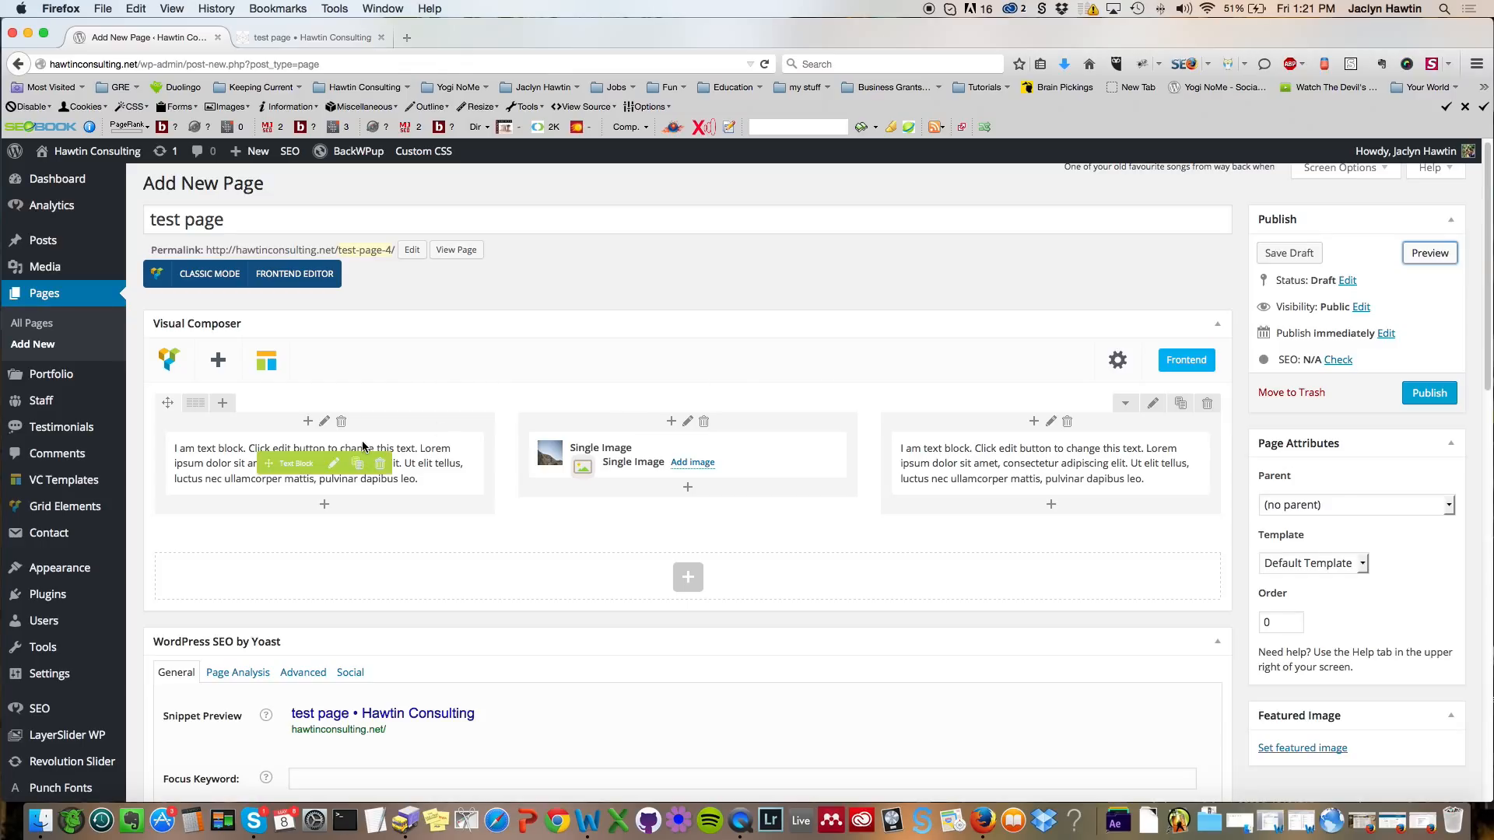
Step: Add a new row to the page and split it into two equal columns
left_click(688, 578)
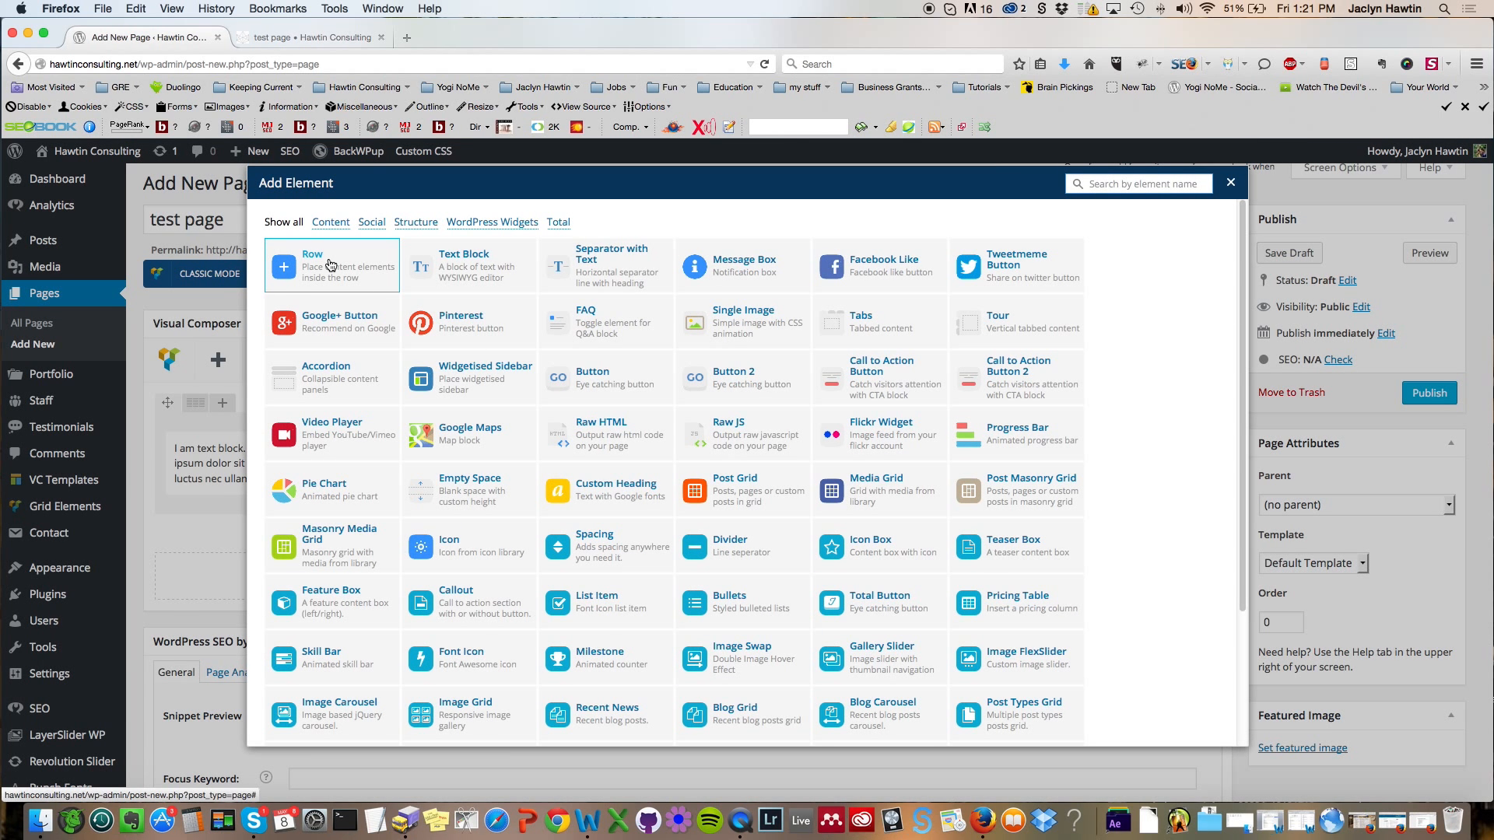
left_click(330, 265)
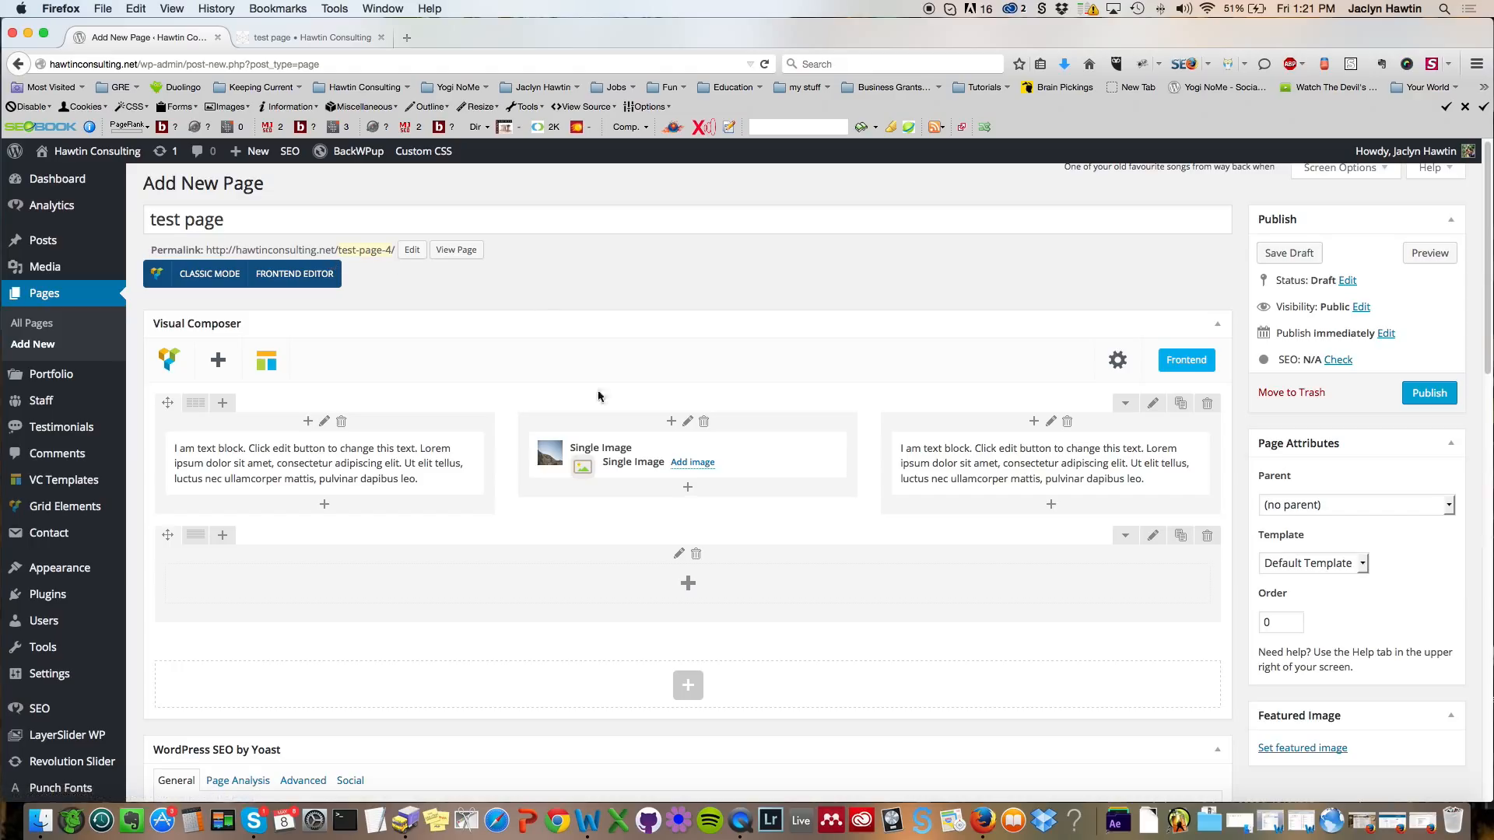
mouse_move(196, 536)
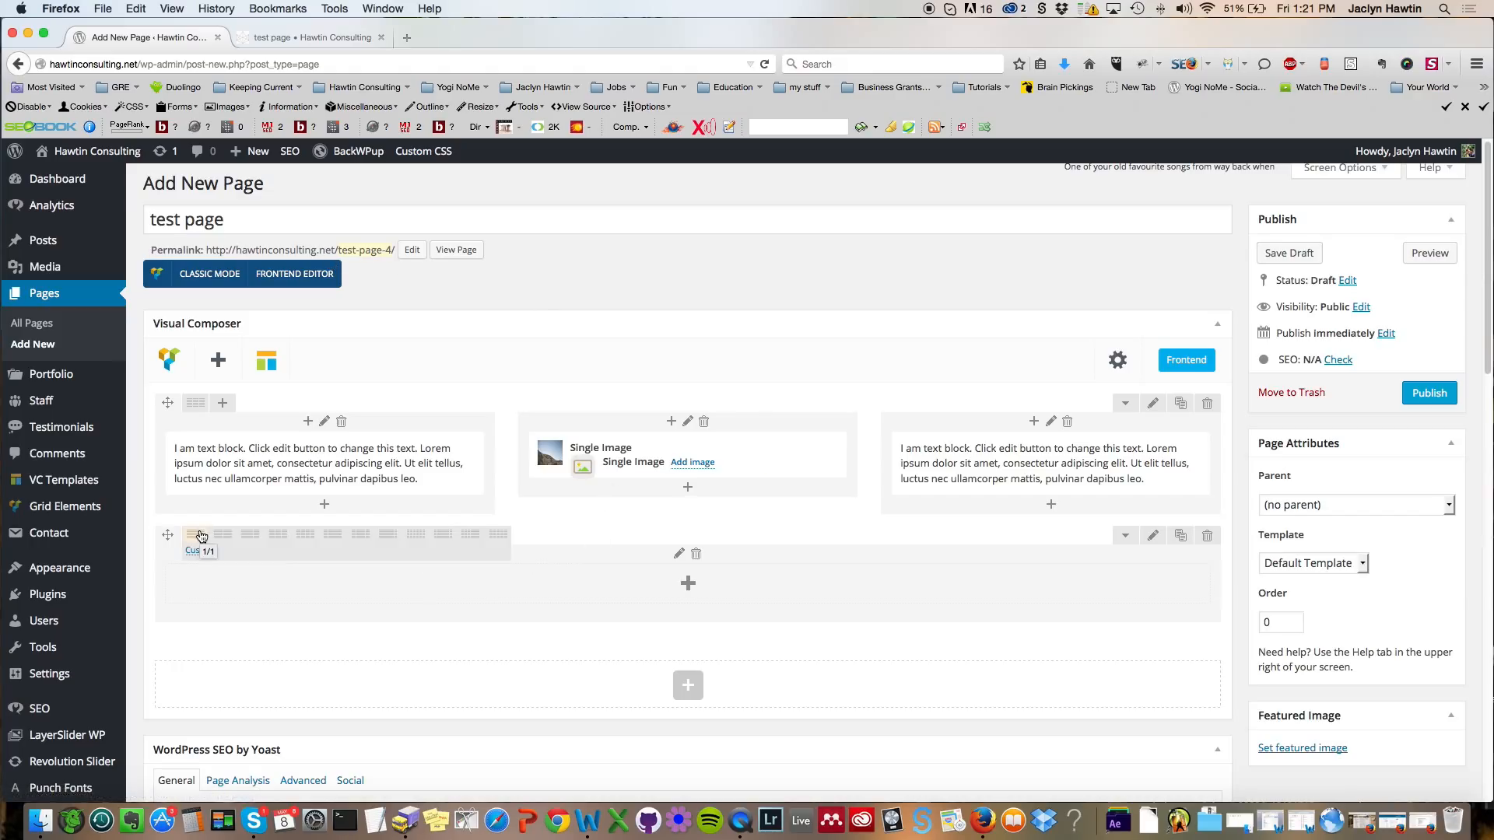
left_click(228, 535)
Step: Duplicate the single image into both columns of the new row and move that row above the three-column row
mouse_move(661, 458)
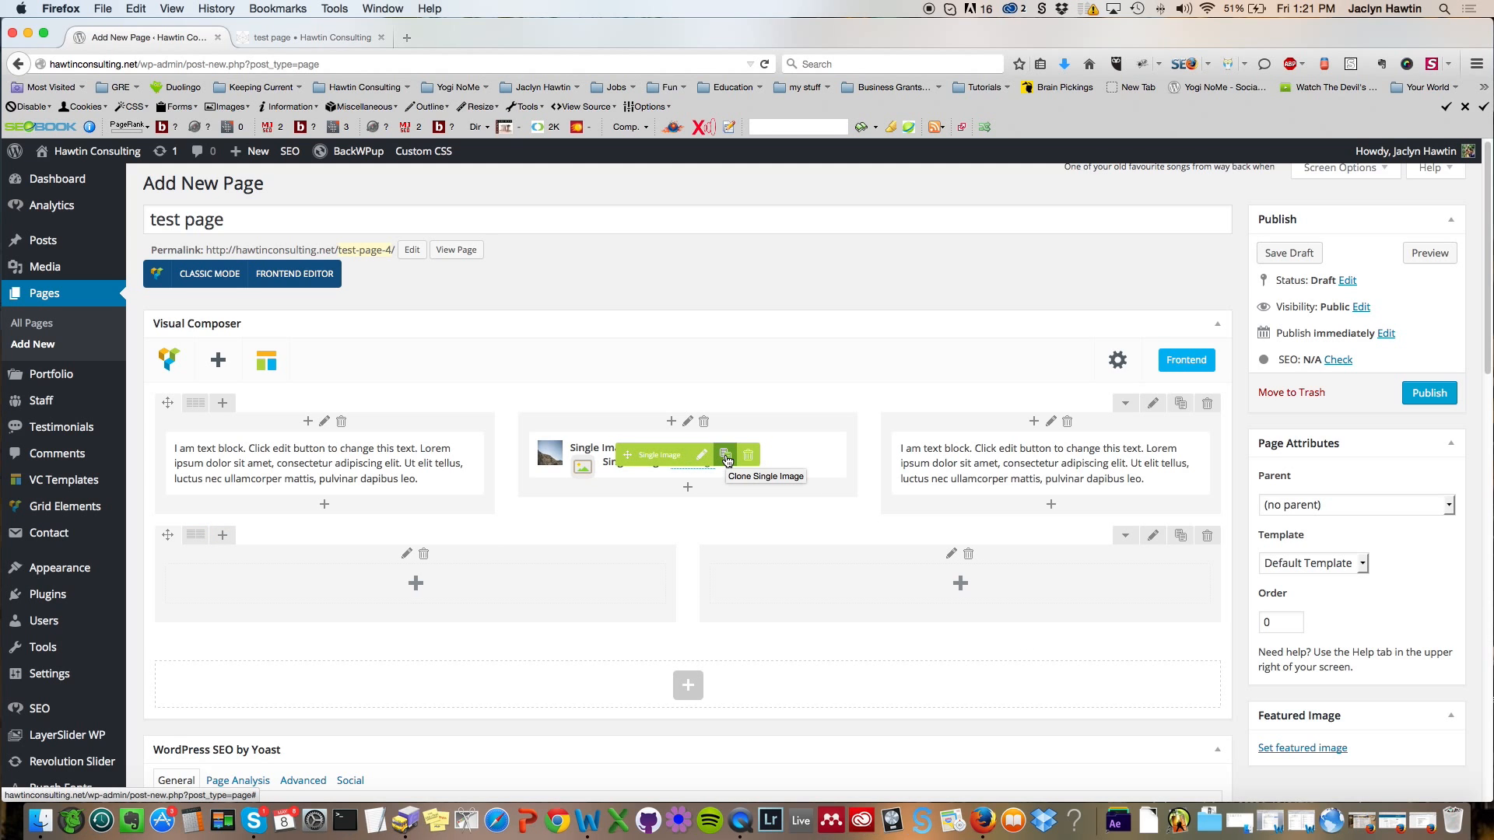
left_click(725, 459)
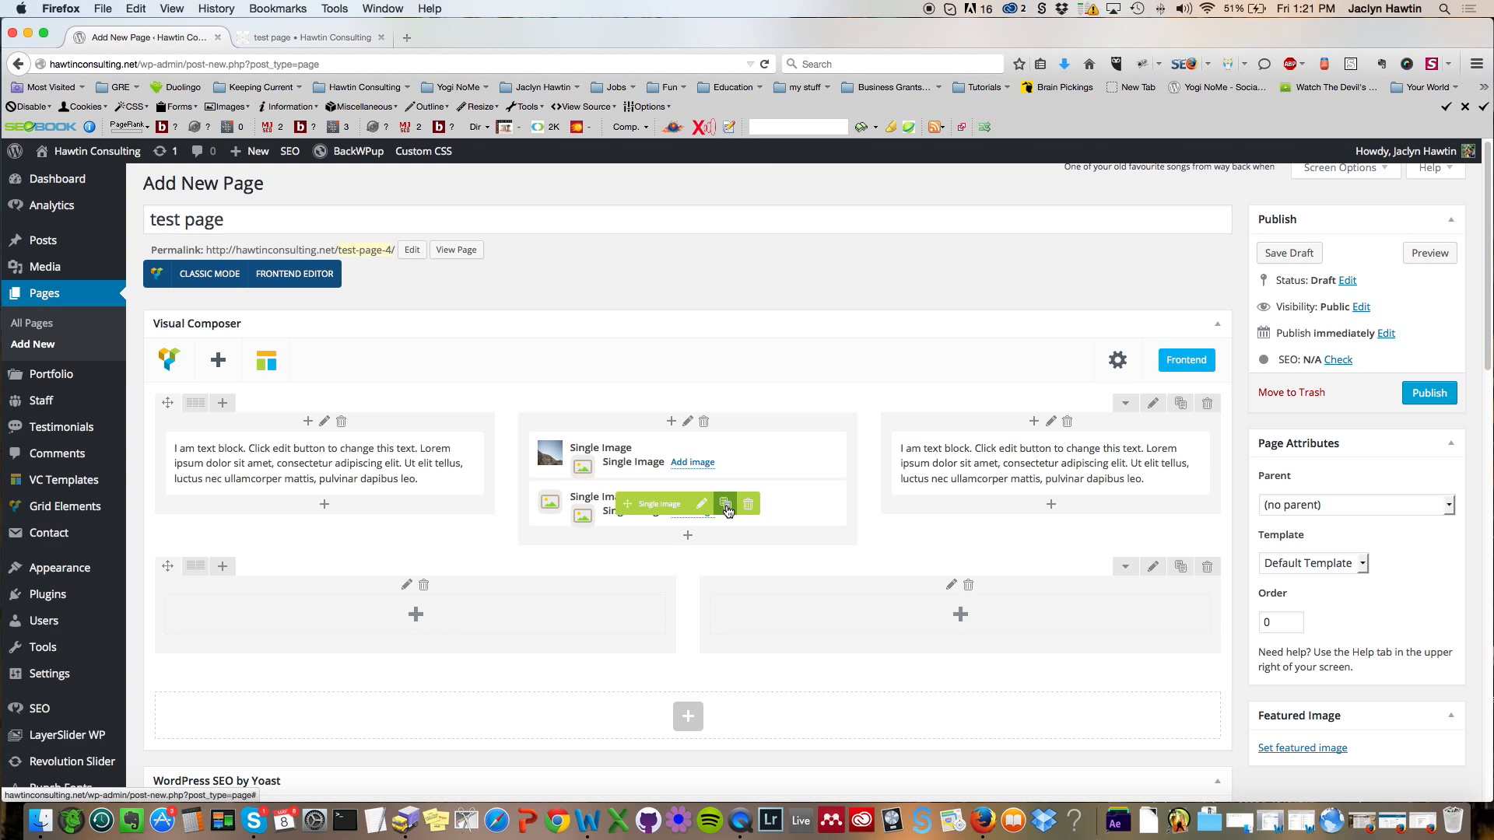
left_click(725, 507)
mouse_move(632, 559)
left_mouse_down()
mouse_move(452, 661)
mouse_move(432, 651)
left_mouse_up()
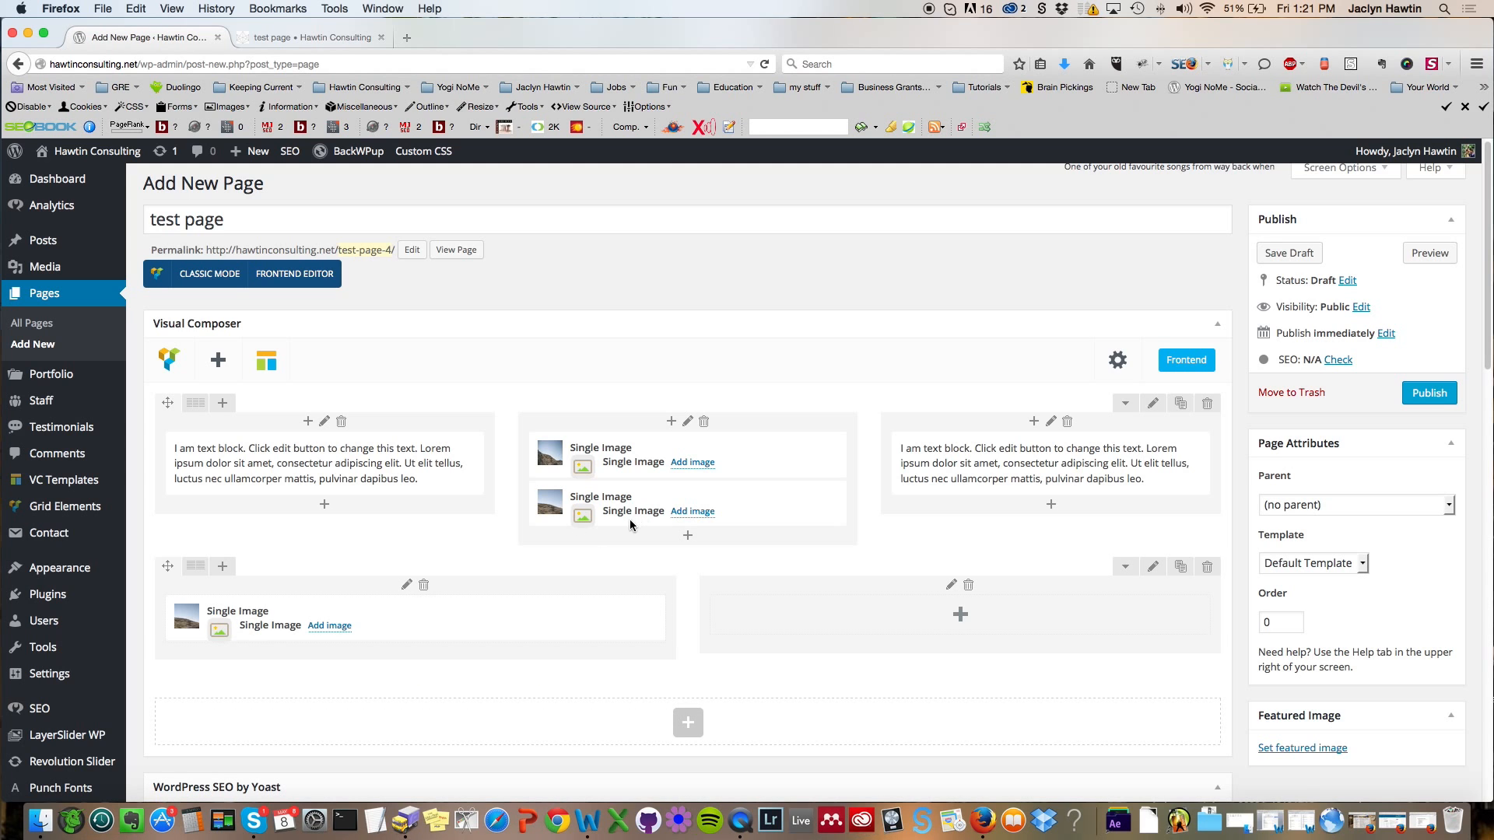
left_click_drag(630, 510, 954, 613)
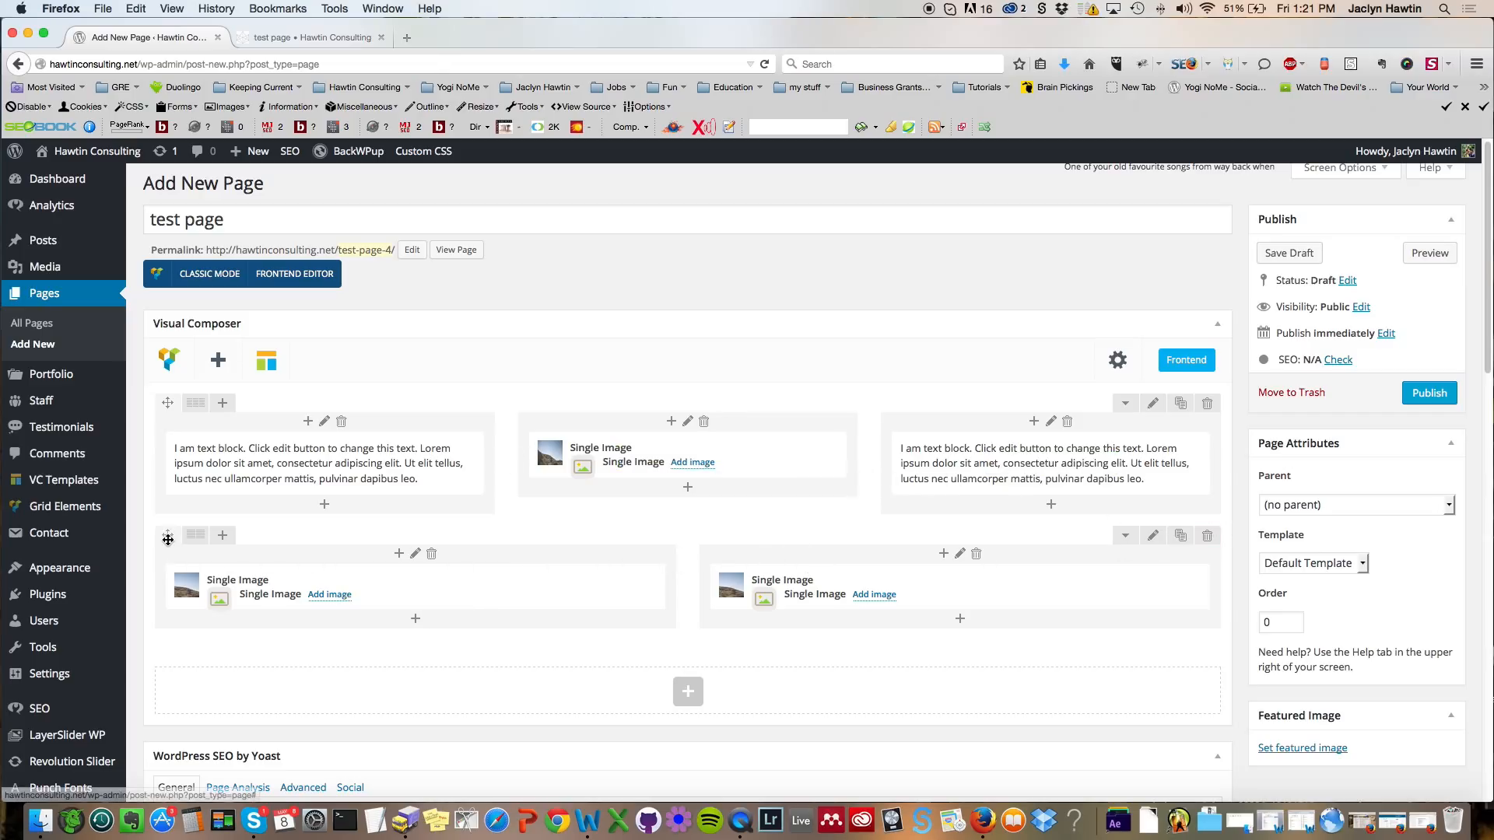
left_click_drag(167, 539, 167, 399)
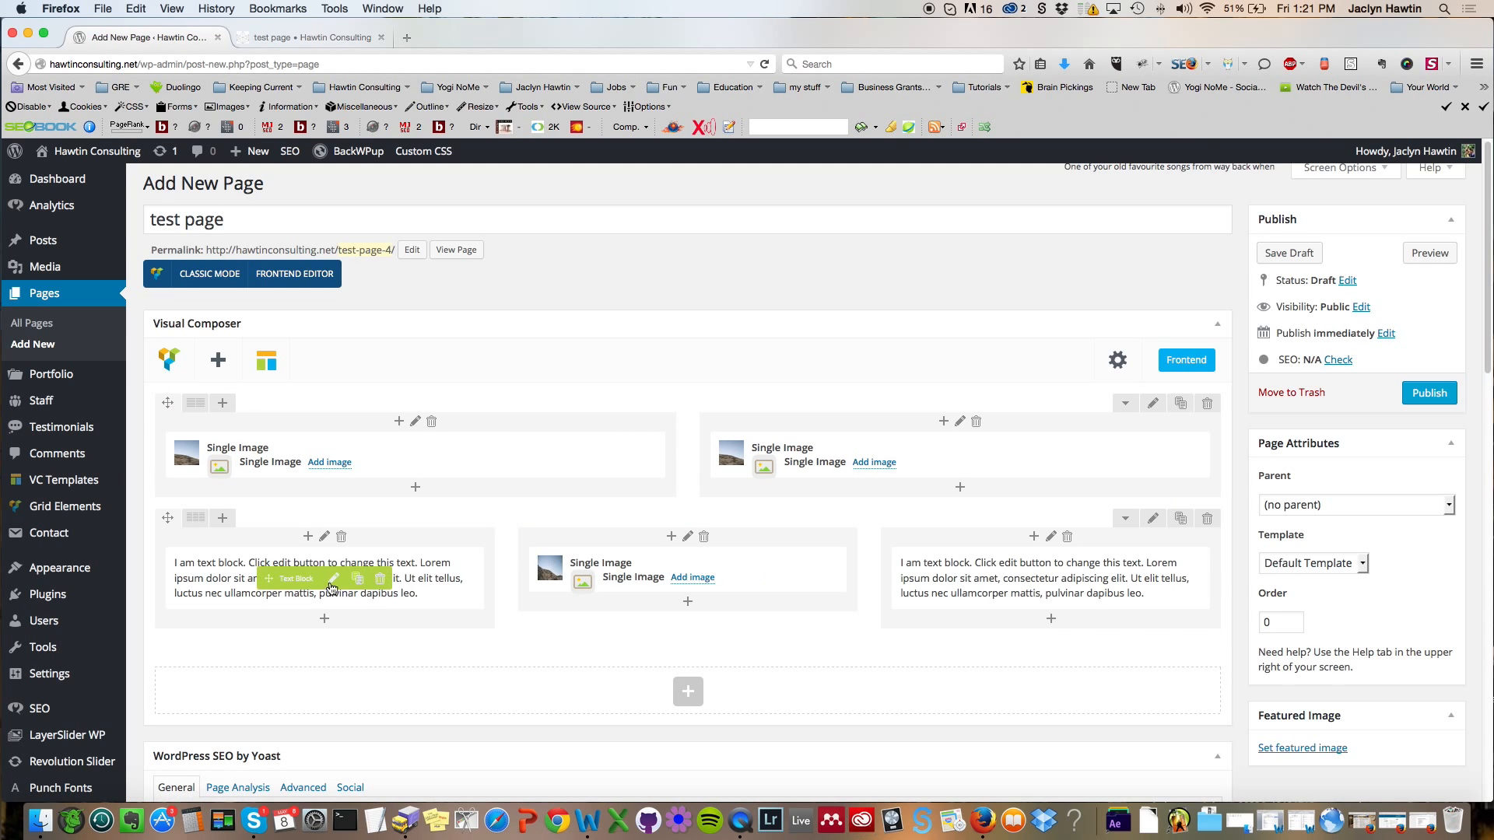
Step: Preview the rearranged page and switch back to the editor tab
left_click(1439, 259)
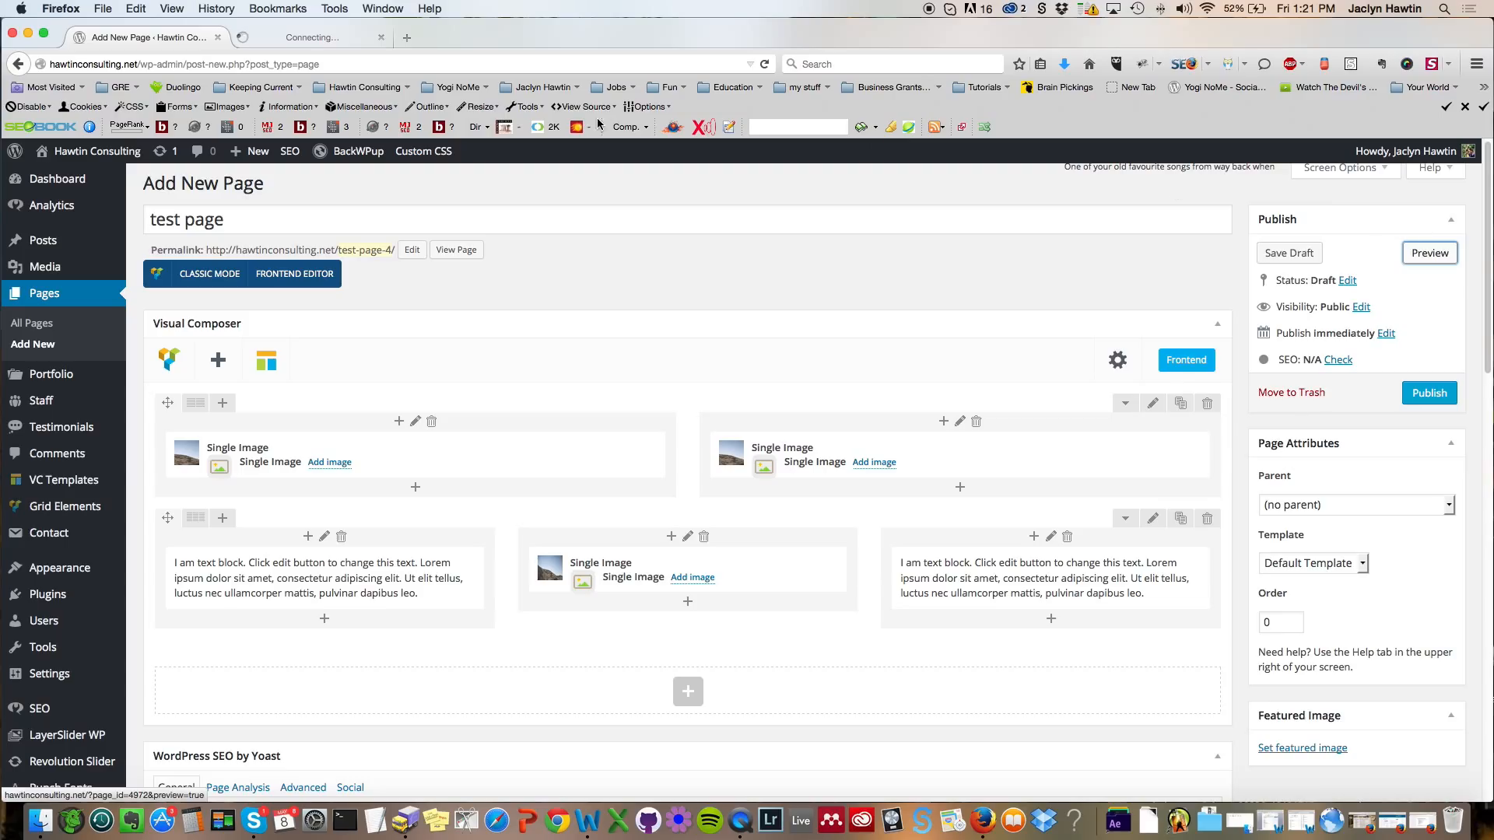
left_click(312, 43)
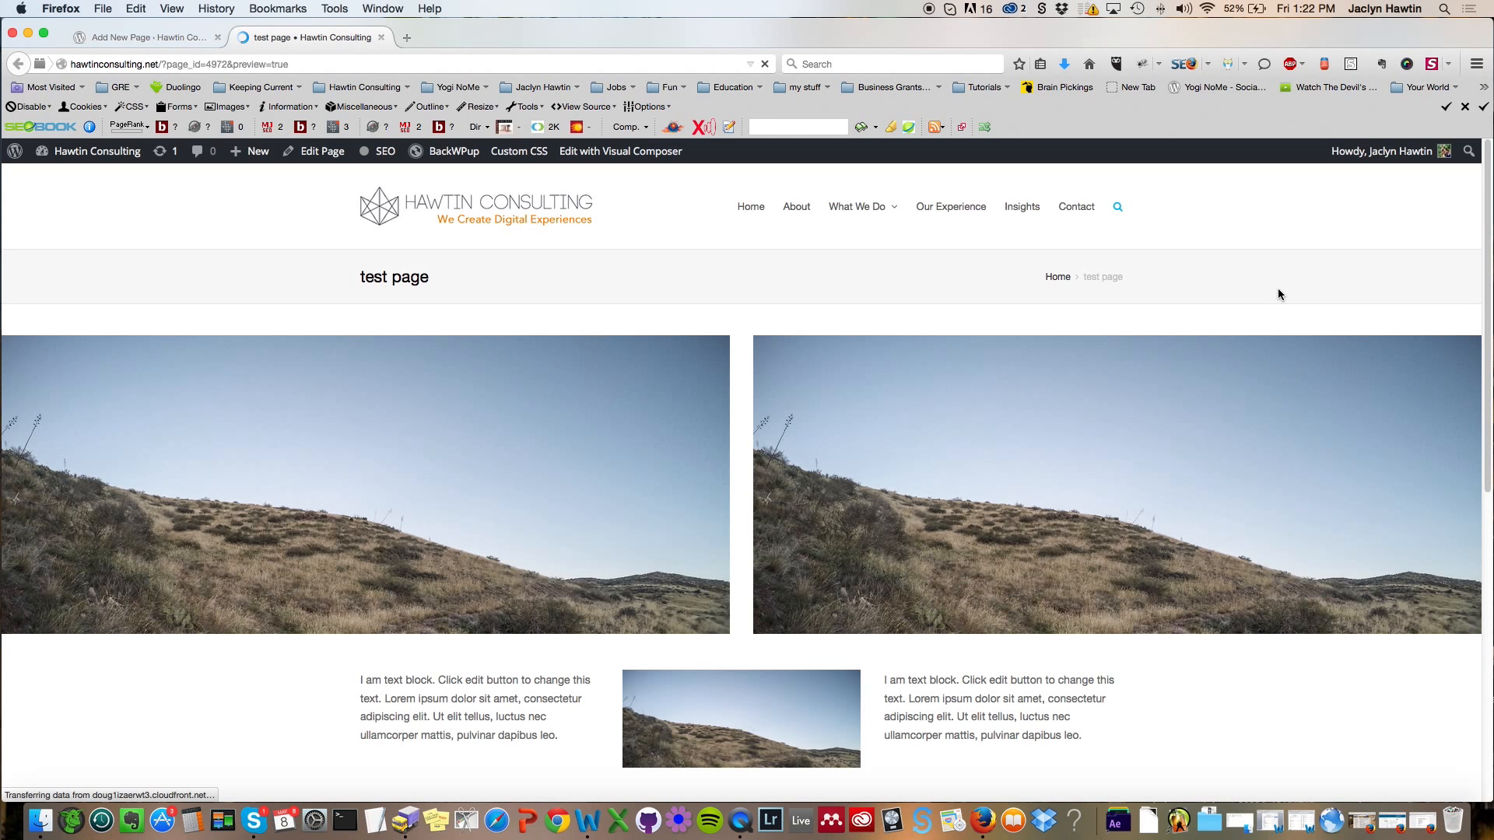
scroll(1278, 289, "down", 2)
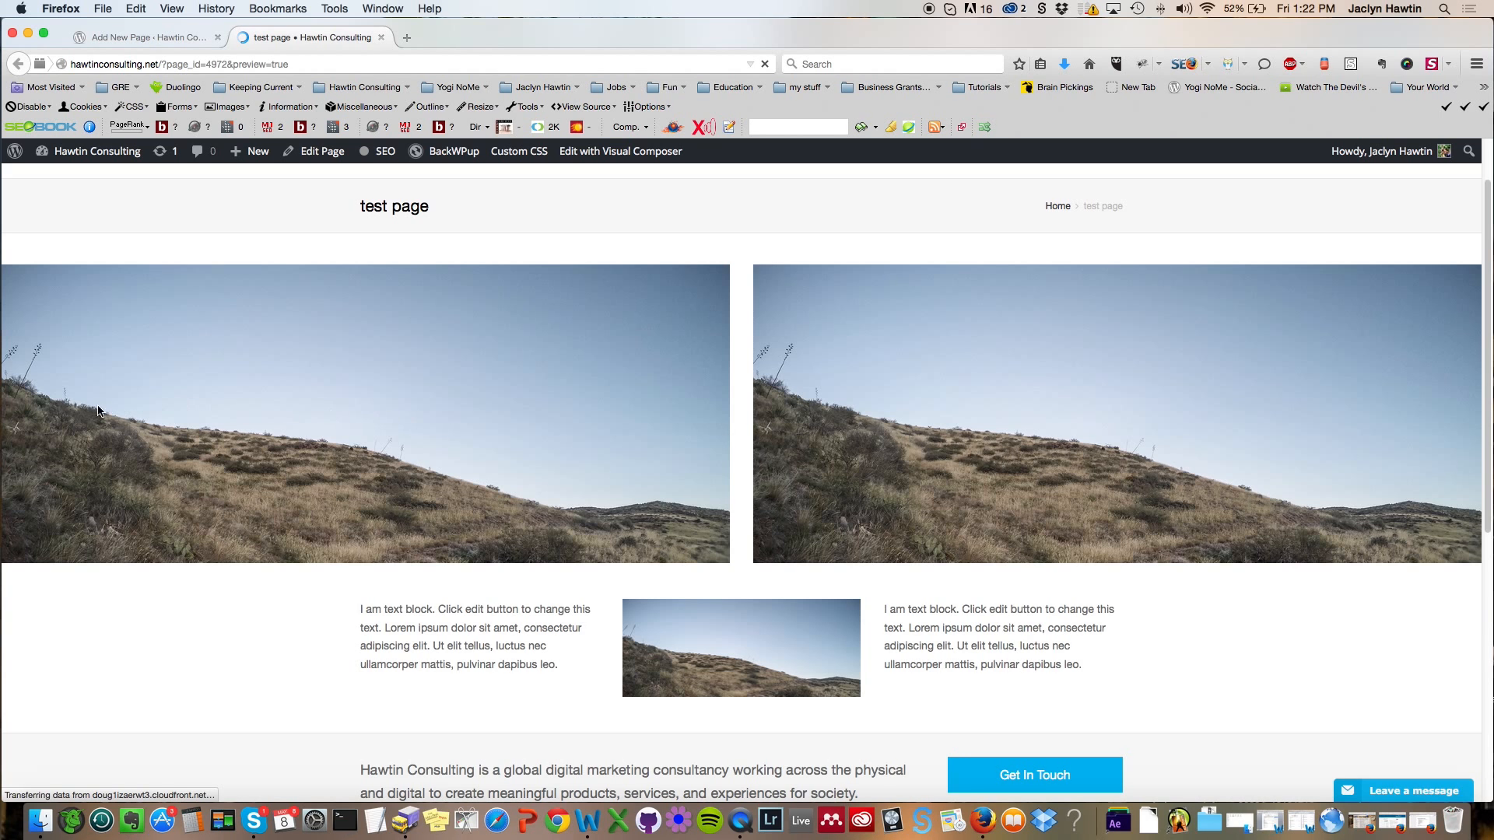
left_click(151, 39)
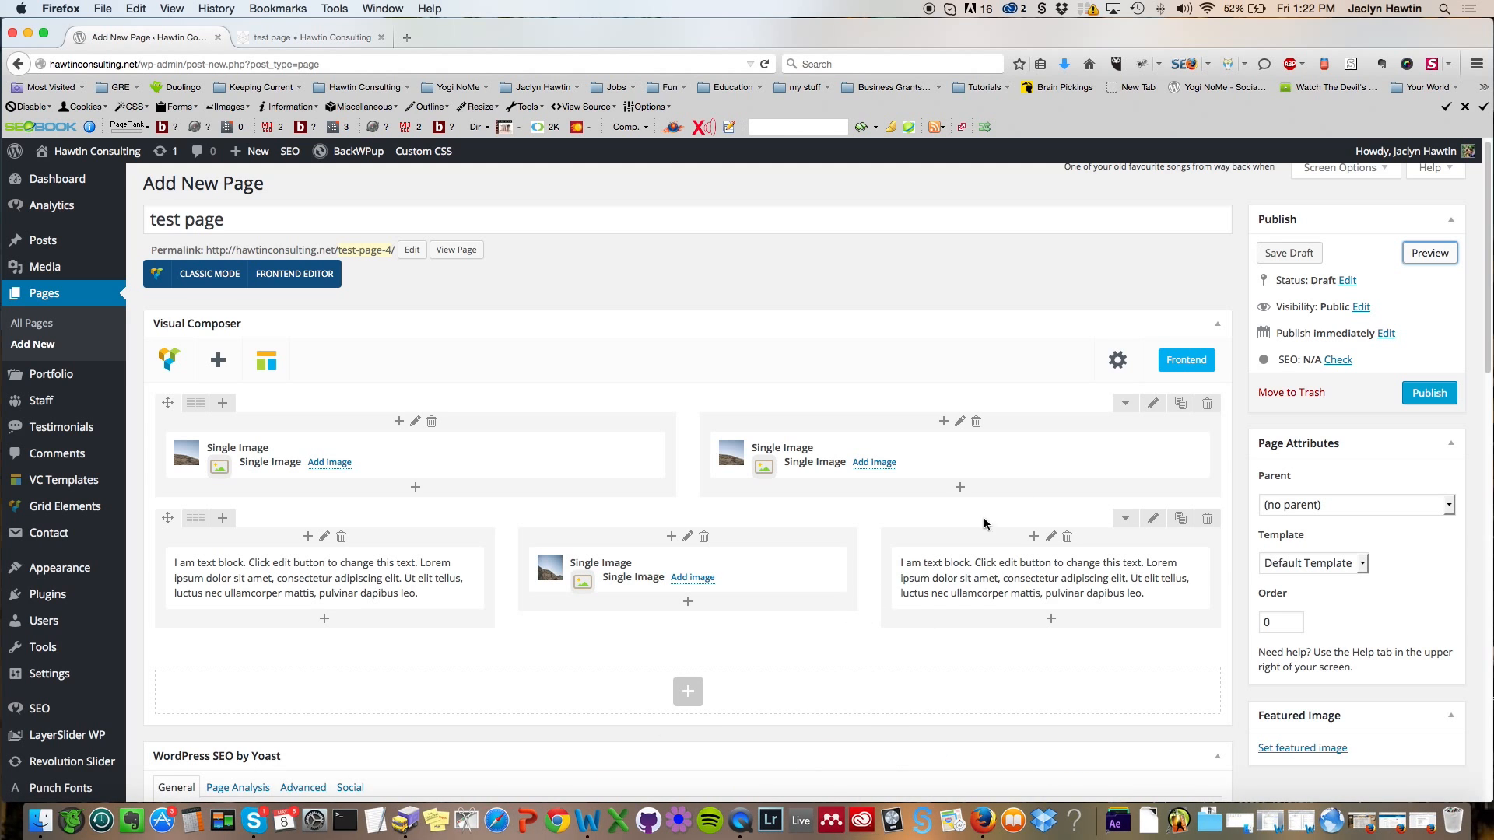
Step: Open the top row's settings, set Center Row Content to Yes, and save the changes
left_click(1150, 405)
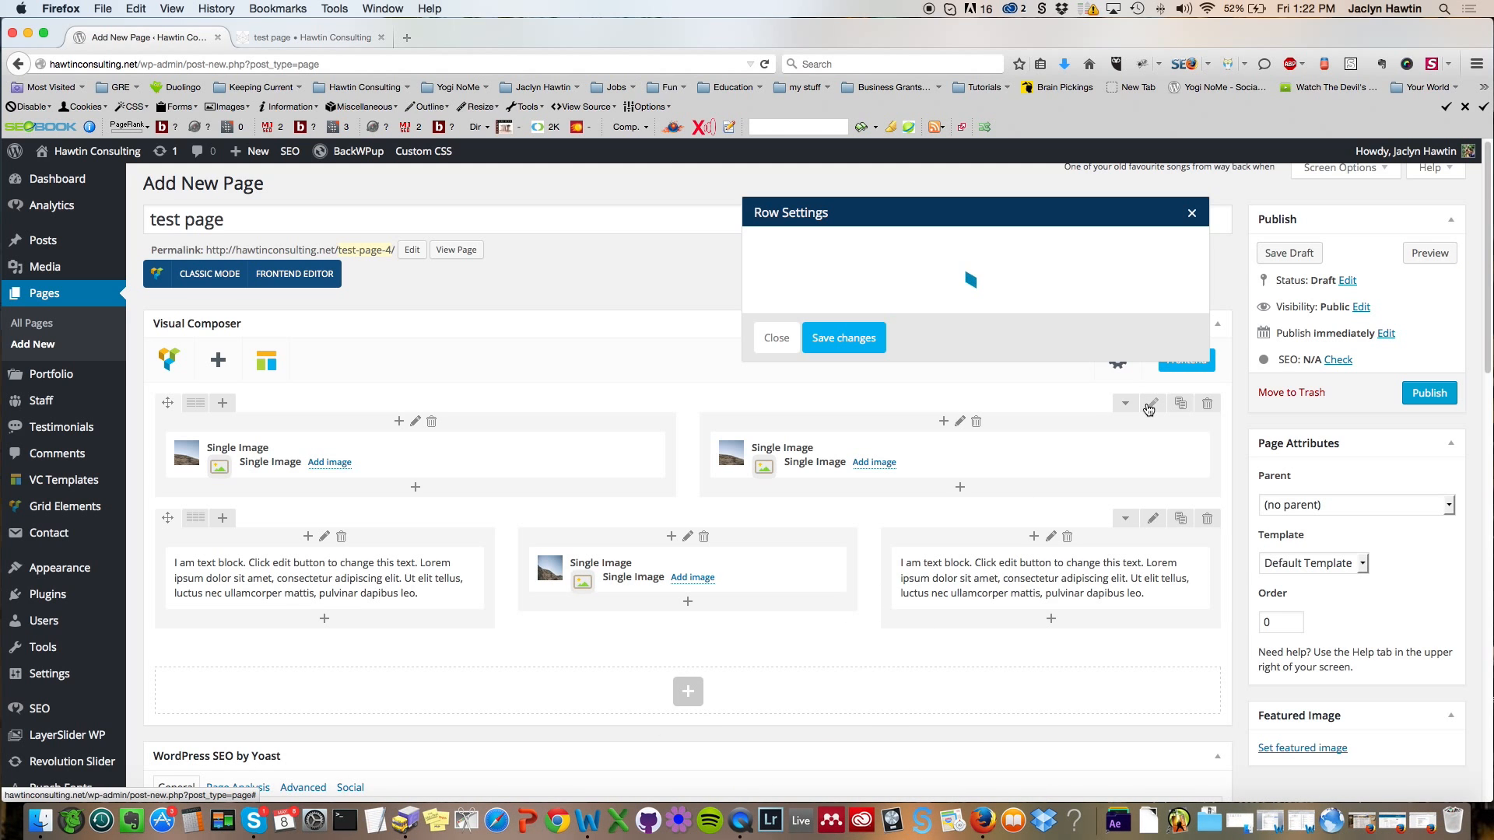
scroll(913, 575, "down", 3)
left_click(837, 714)
left_click(796, 745)
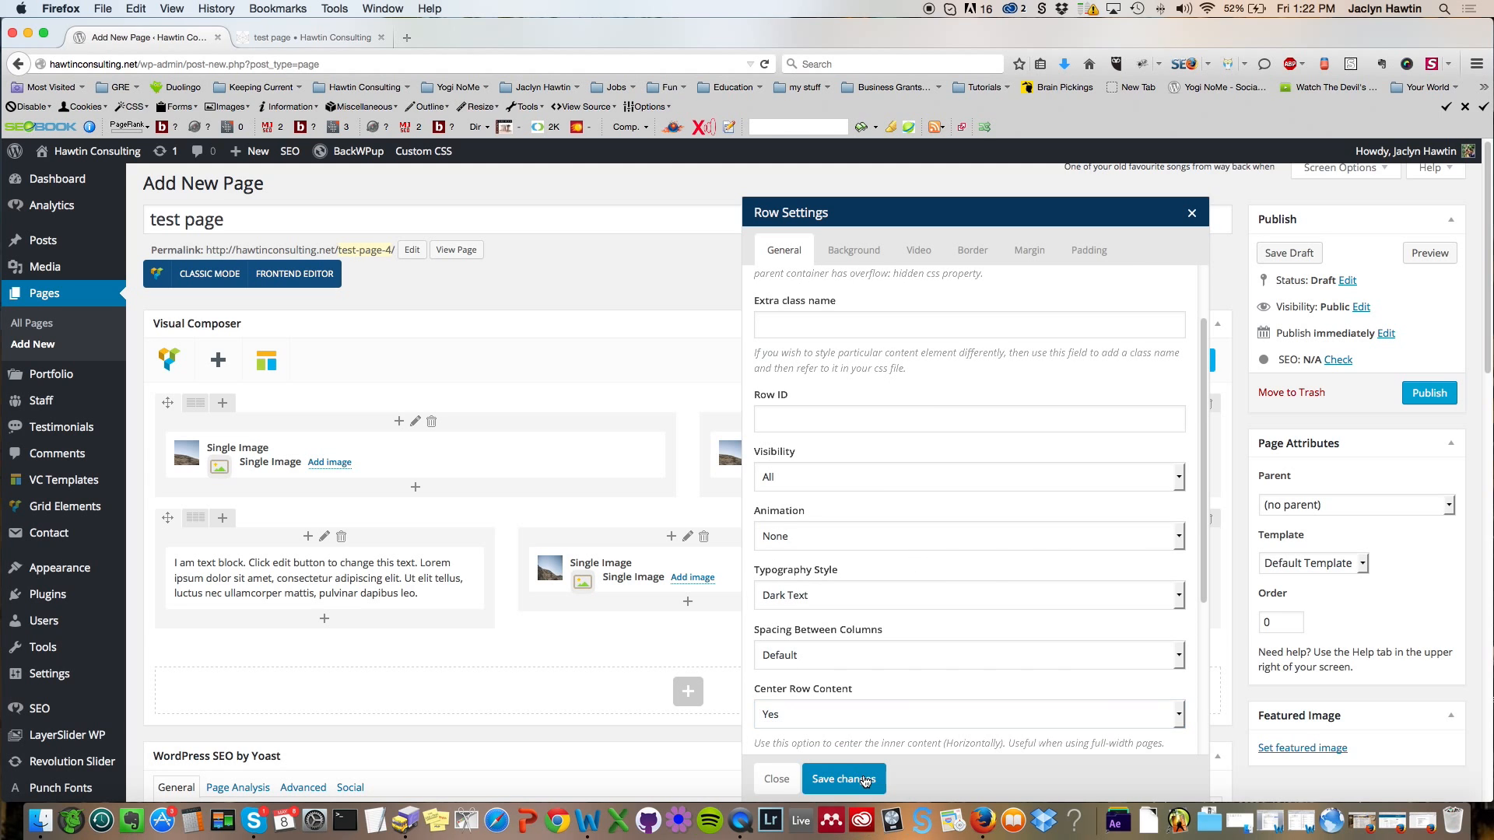
left_click(865, 780)
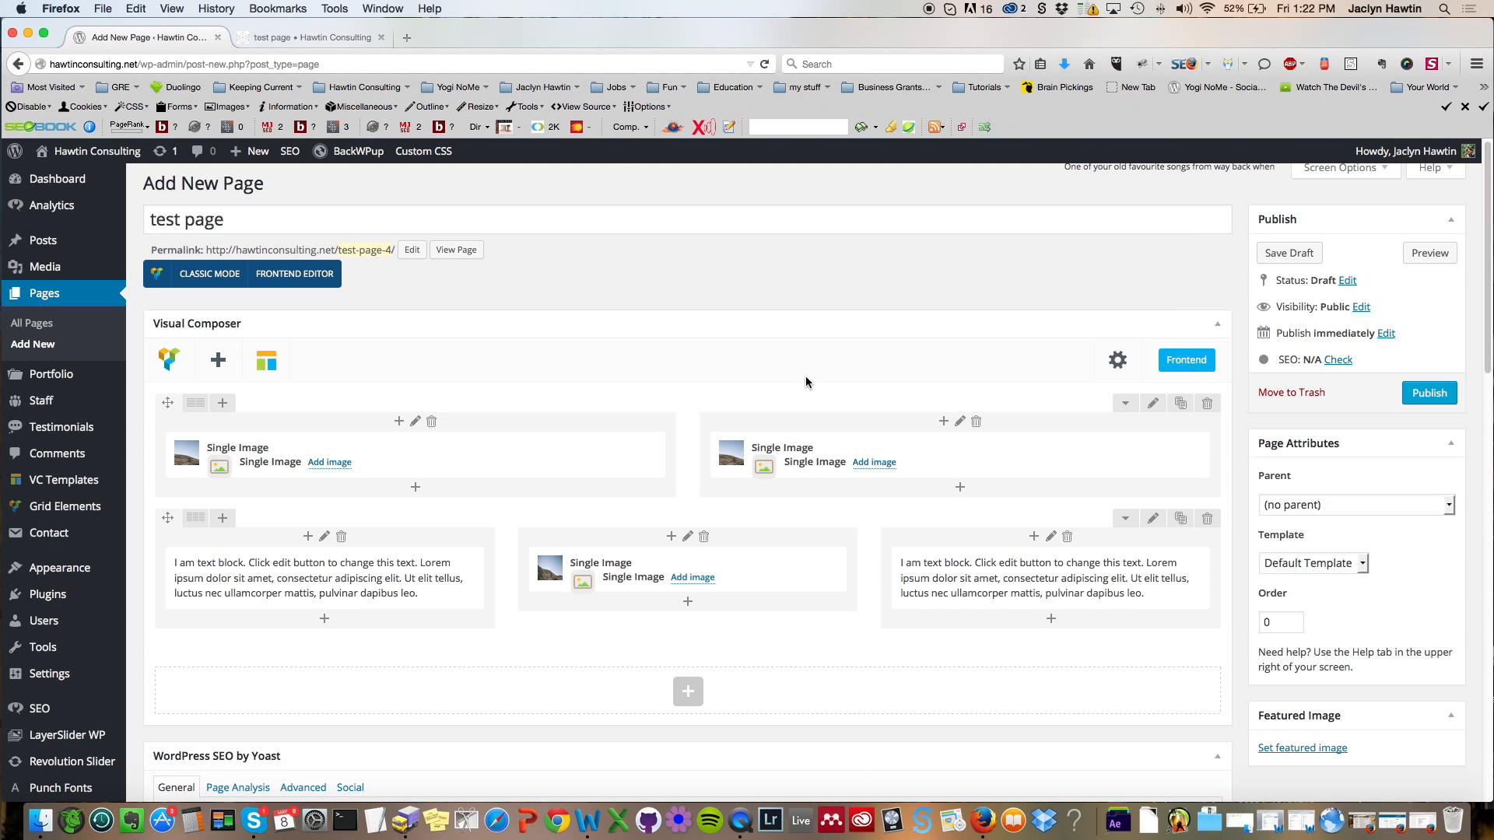
Step: Add a new empty row at the bottom of the layout
scroll(797, 360, "down", 1)
scroll(797, 364, "down", 1)
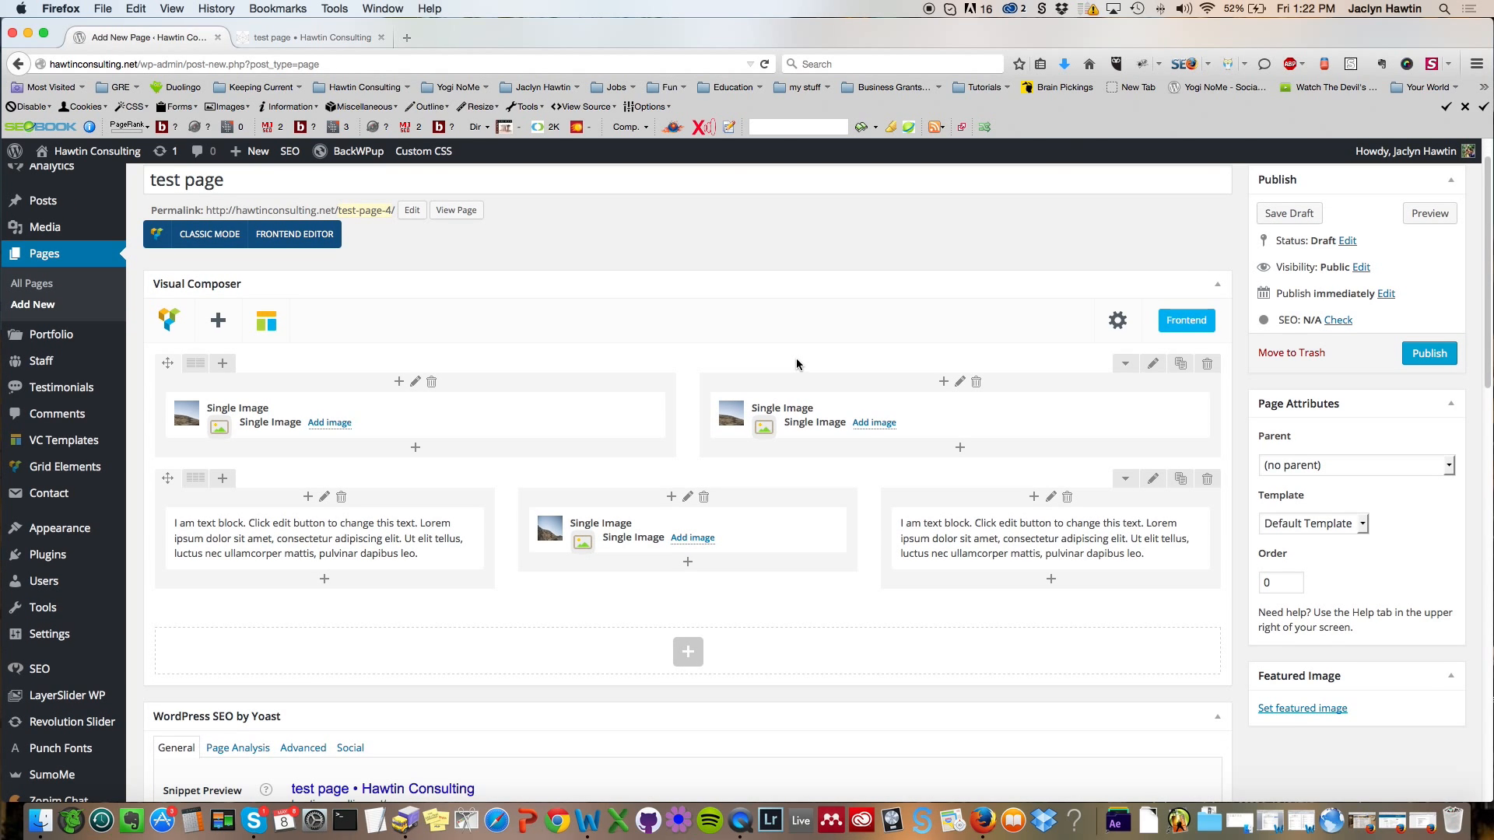
scroll(797, 358, "down", 1)
scroll(798, 360, "down", 1)
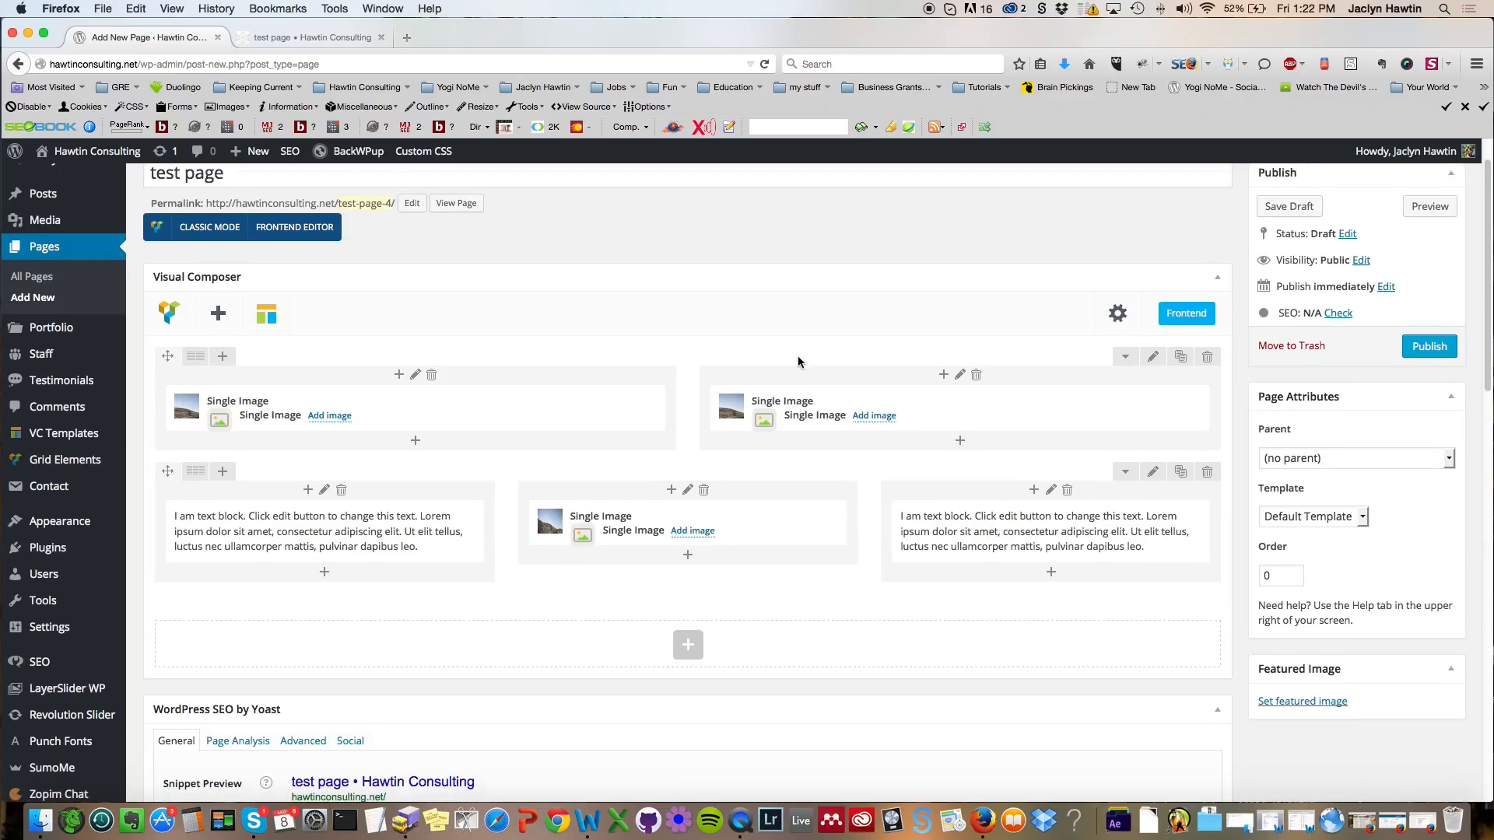
left_click(684, 643)
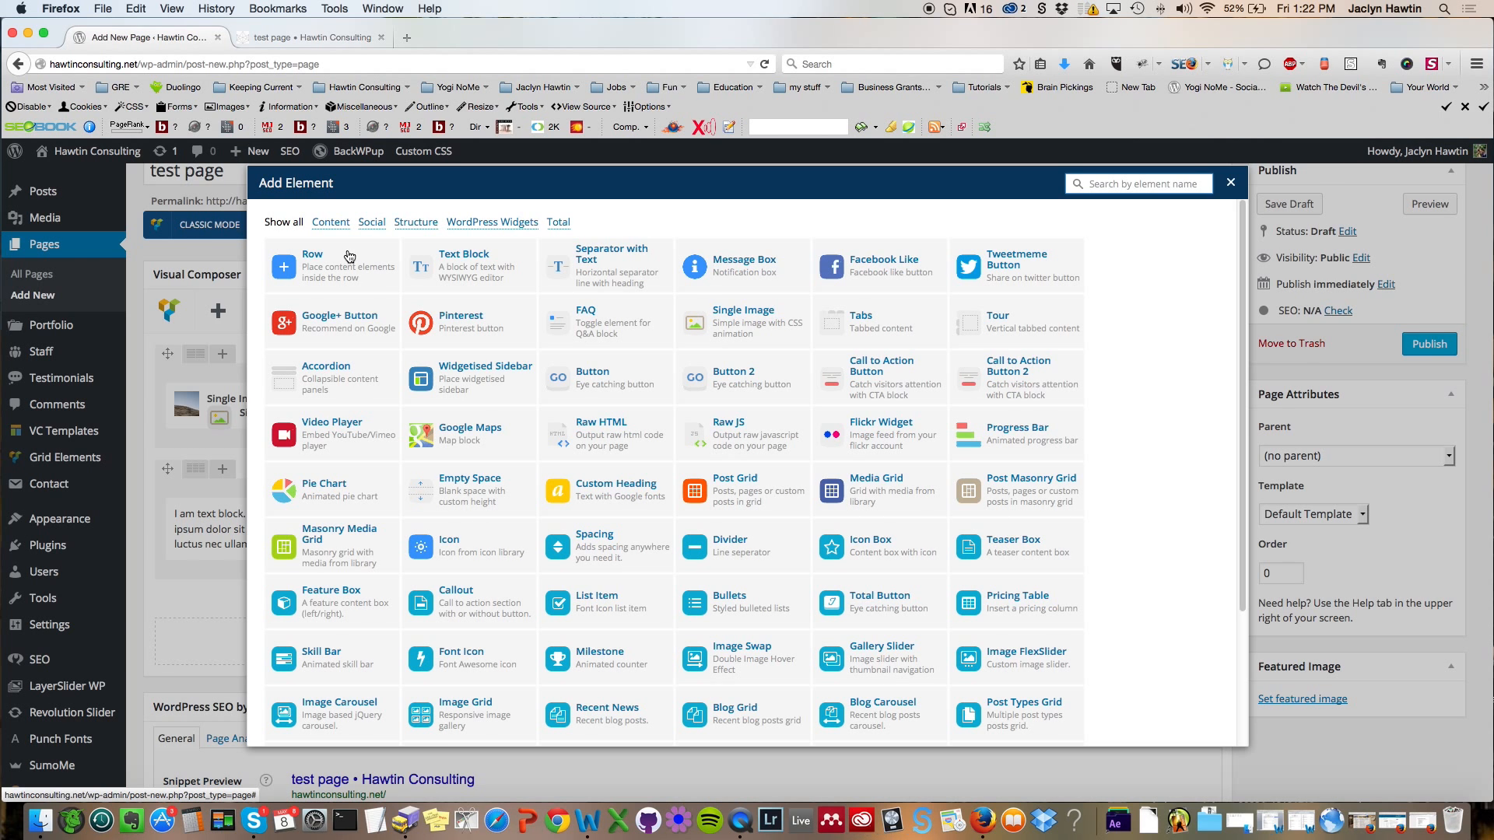
left_click(348, 256)
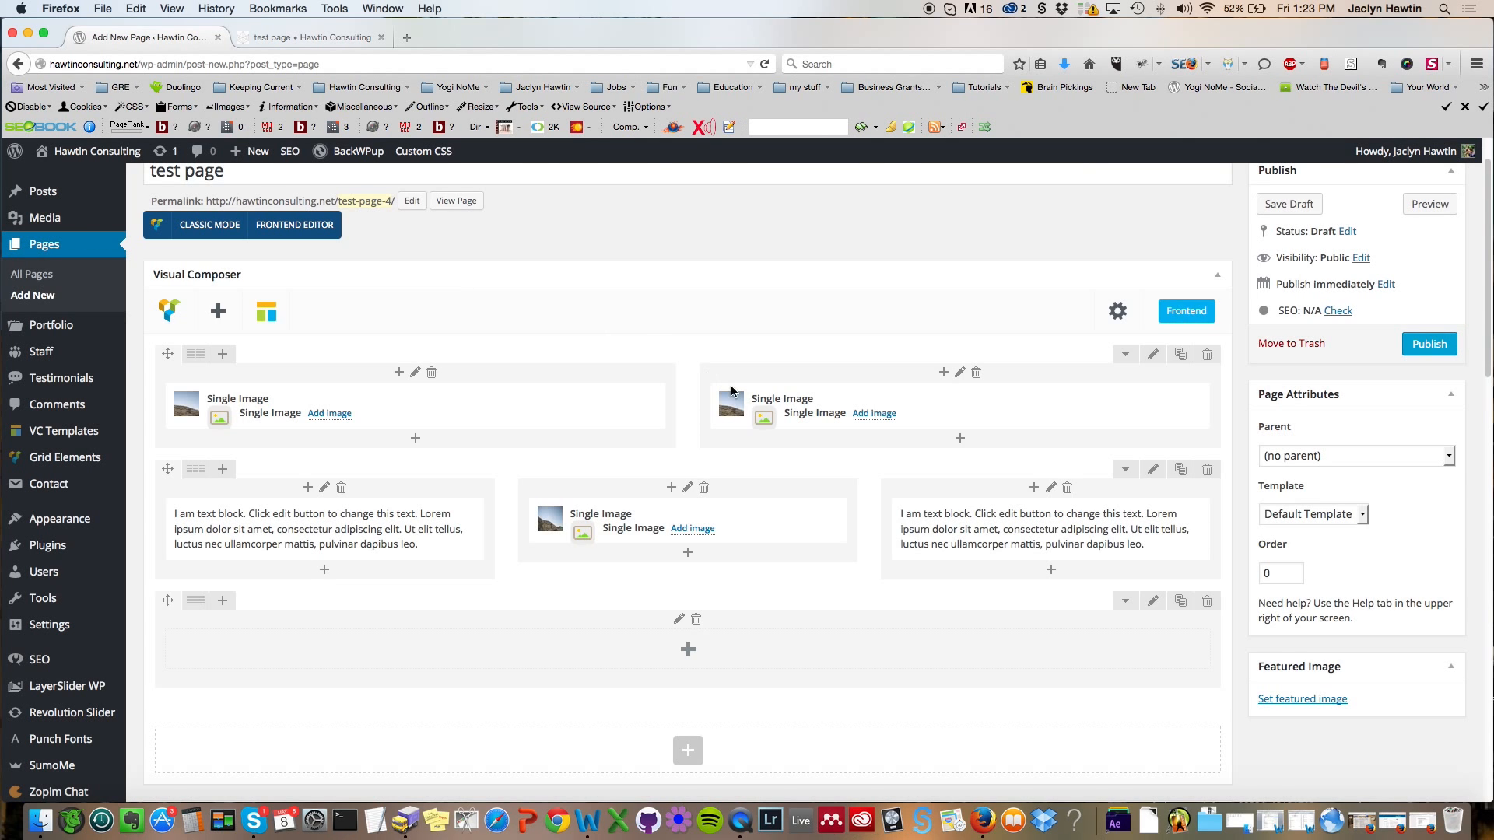
Step: Insert an inner row inside the new bottom row
scroll(728, 383, "down", 2)
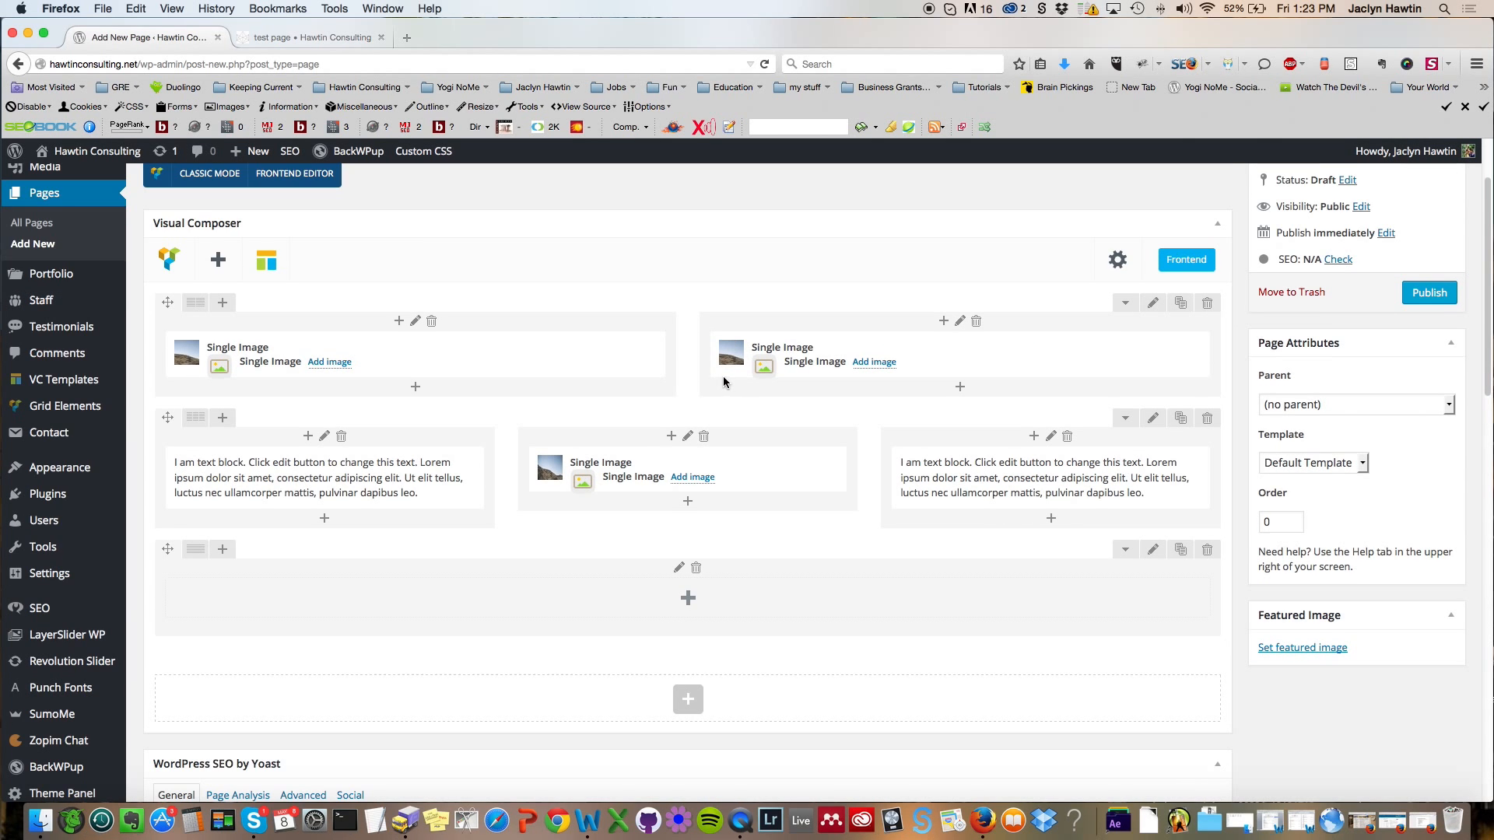
left_click(687, 599)
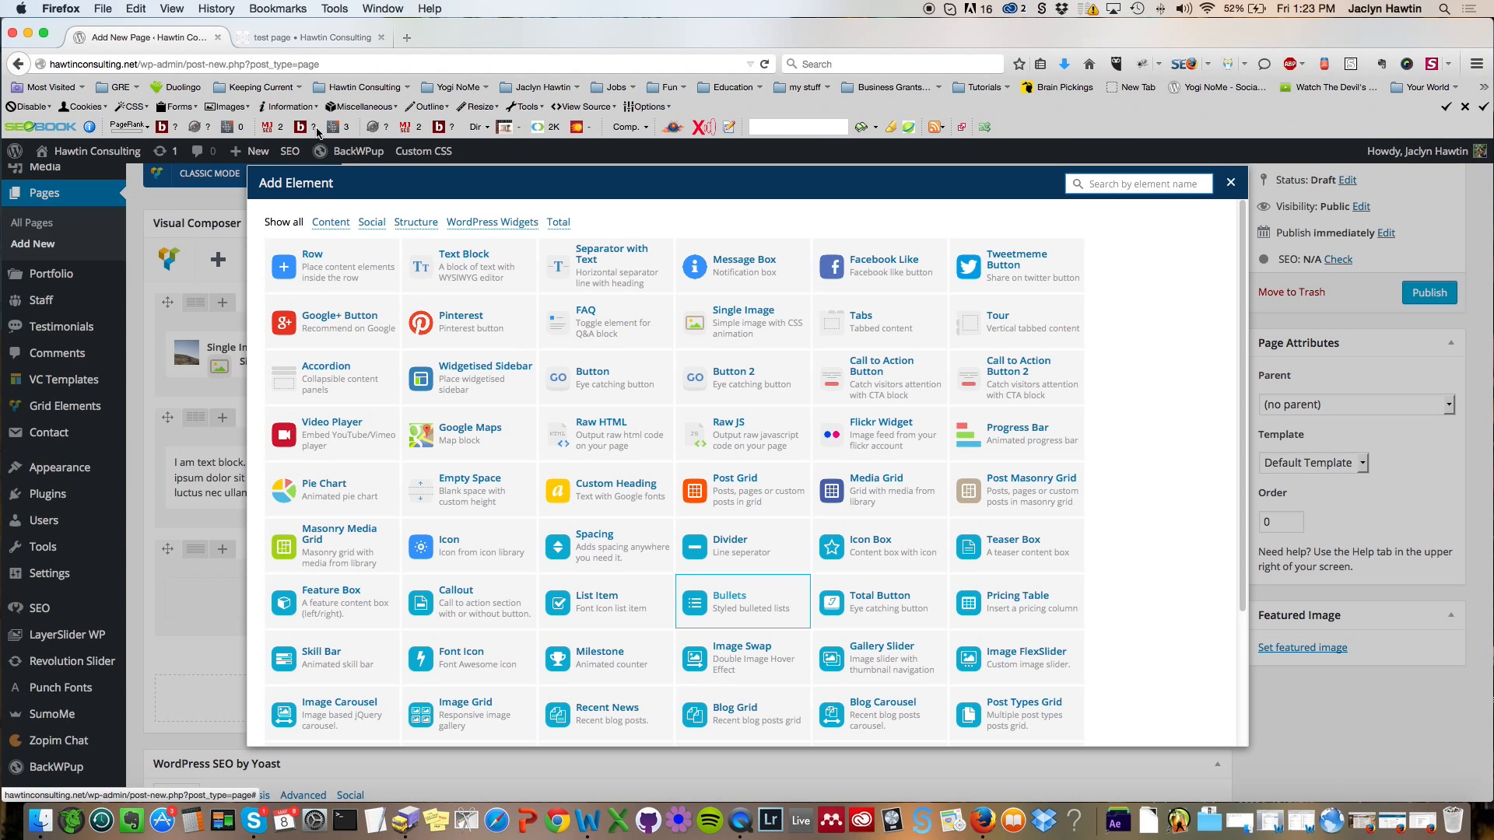
left_click(343, 276)
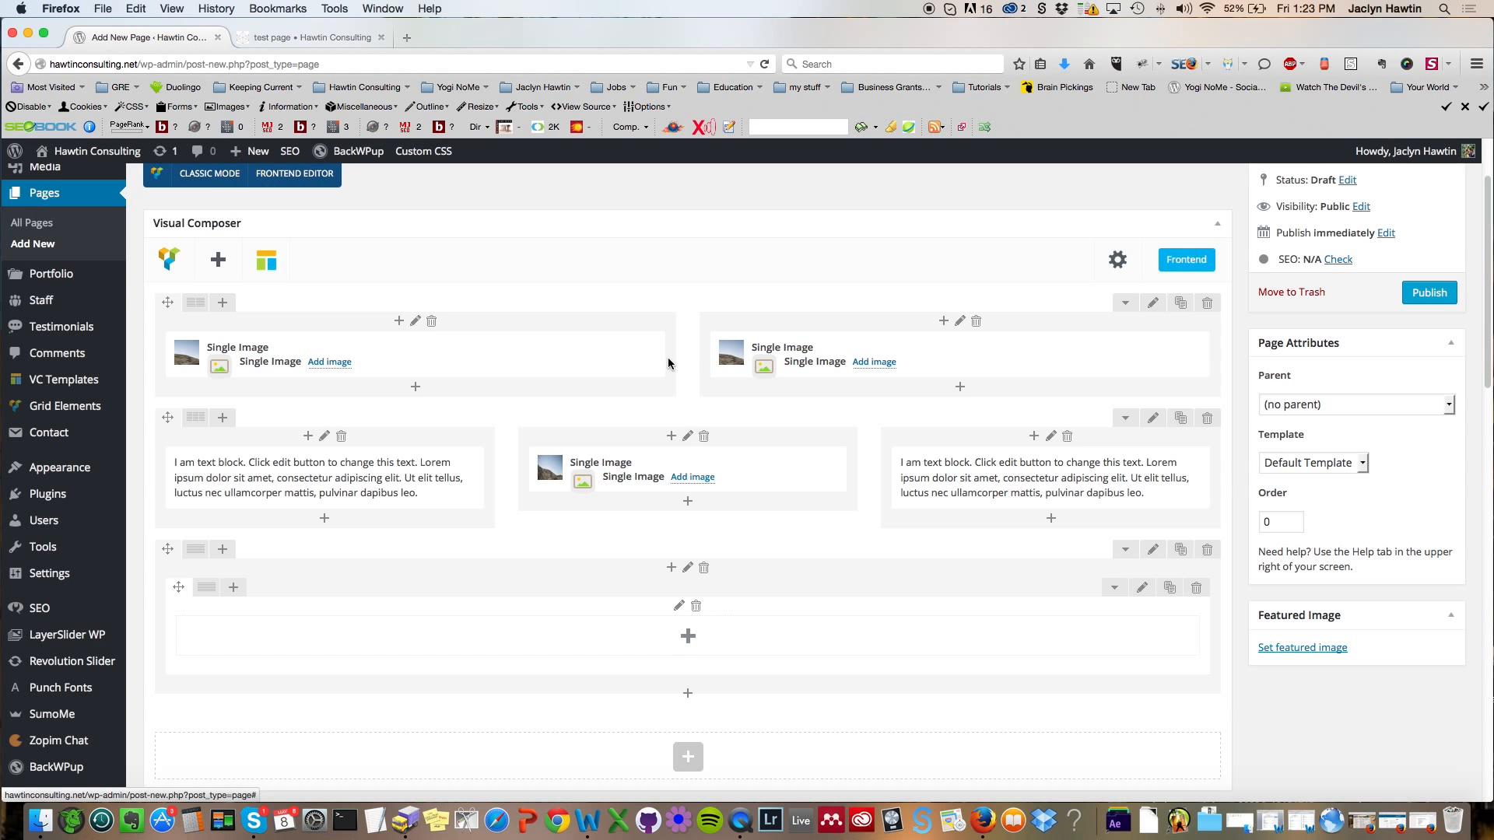
Step: Add a second inner row to the same outer row
scroll(667, 355, "down", 3)
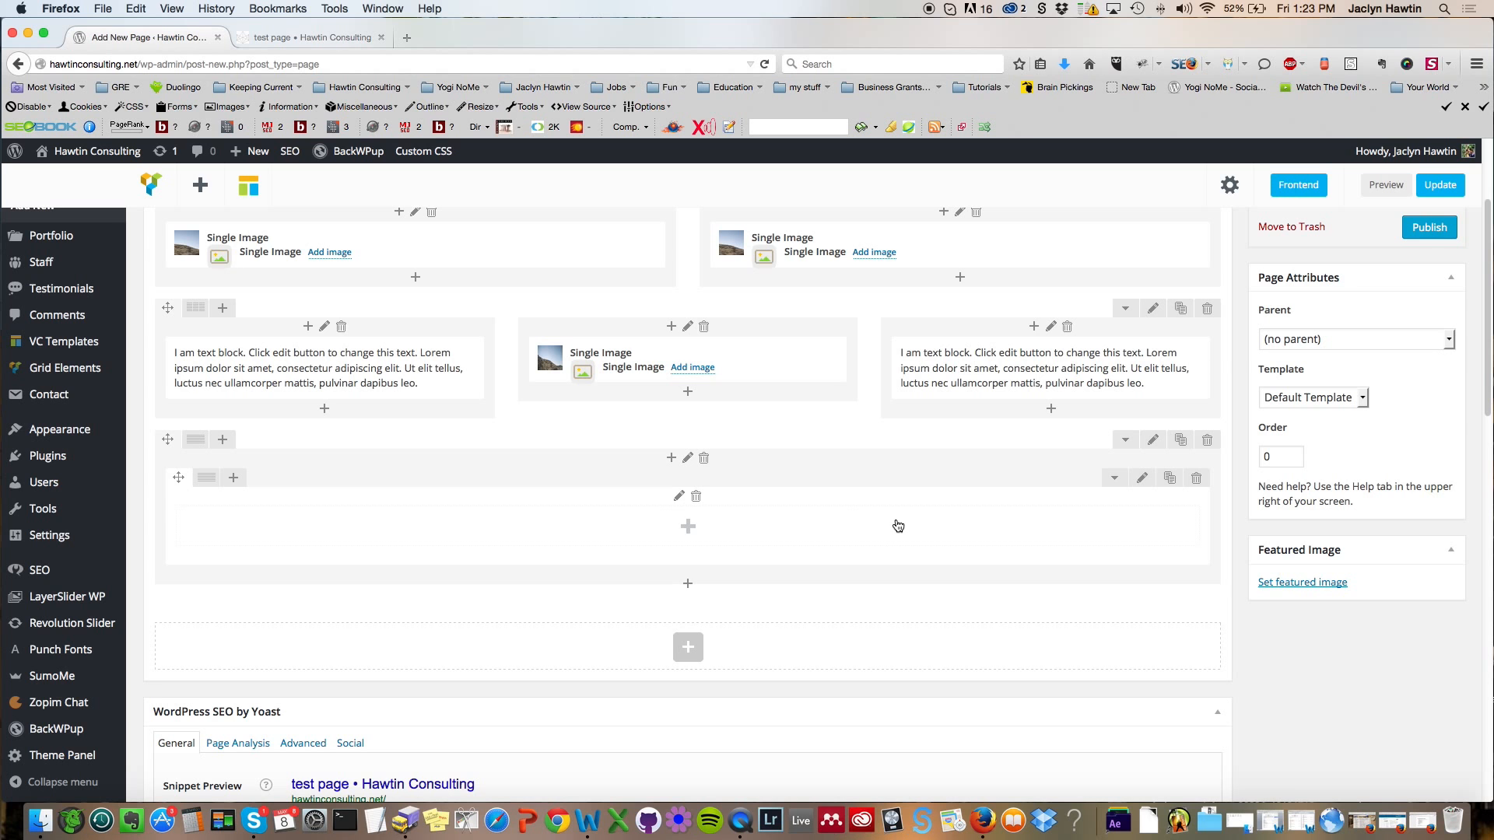
left_click(687, 587)
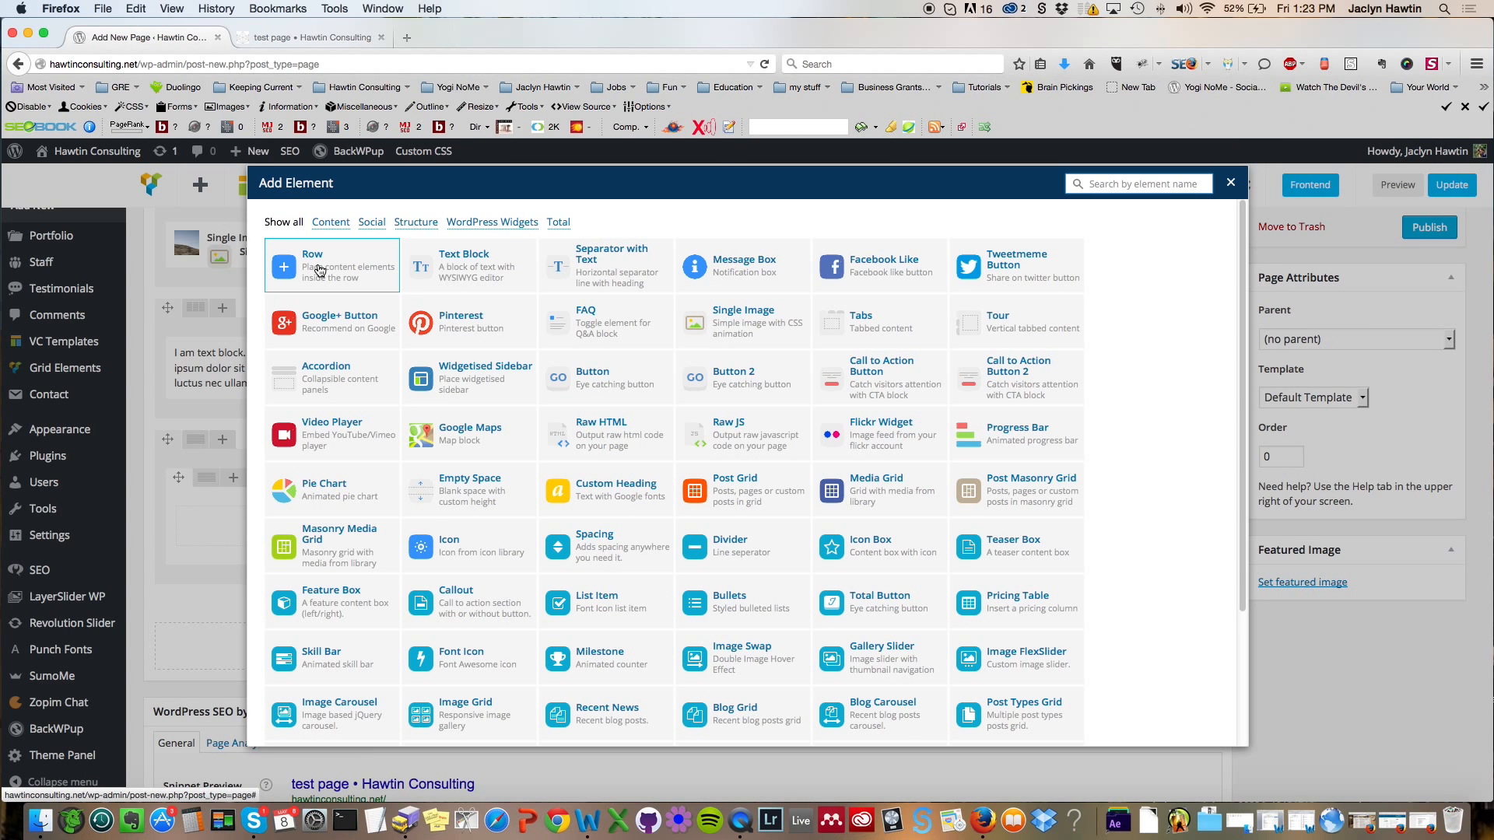
left_click(319, 270)
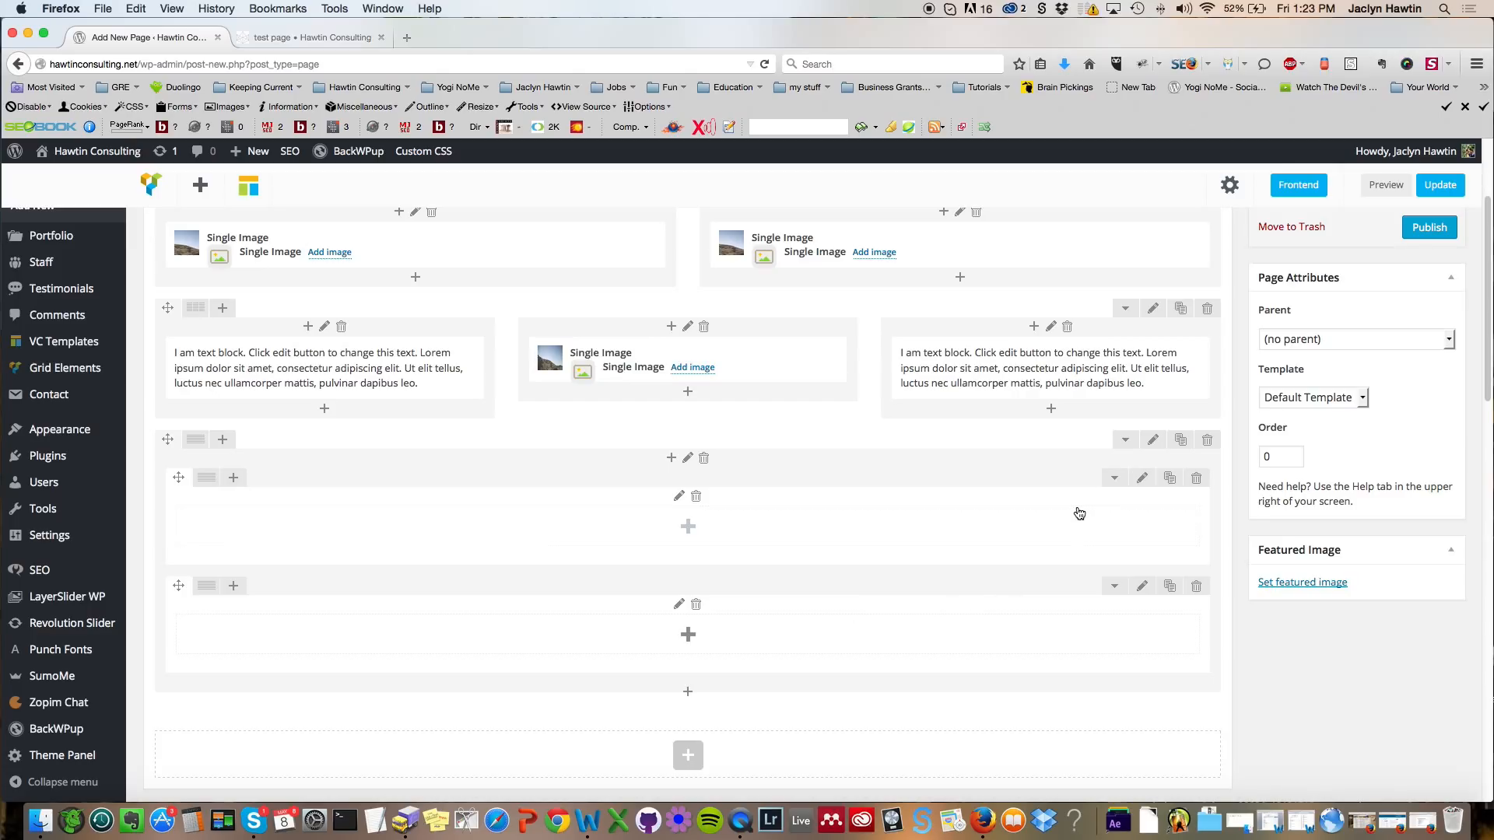
Step: Give the outer bottom row a background image from the media library and save the row settings
left_click(1155, 441)
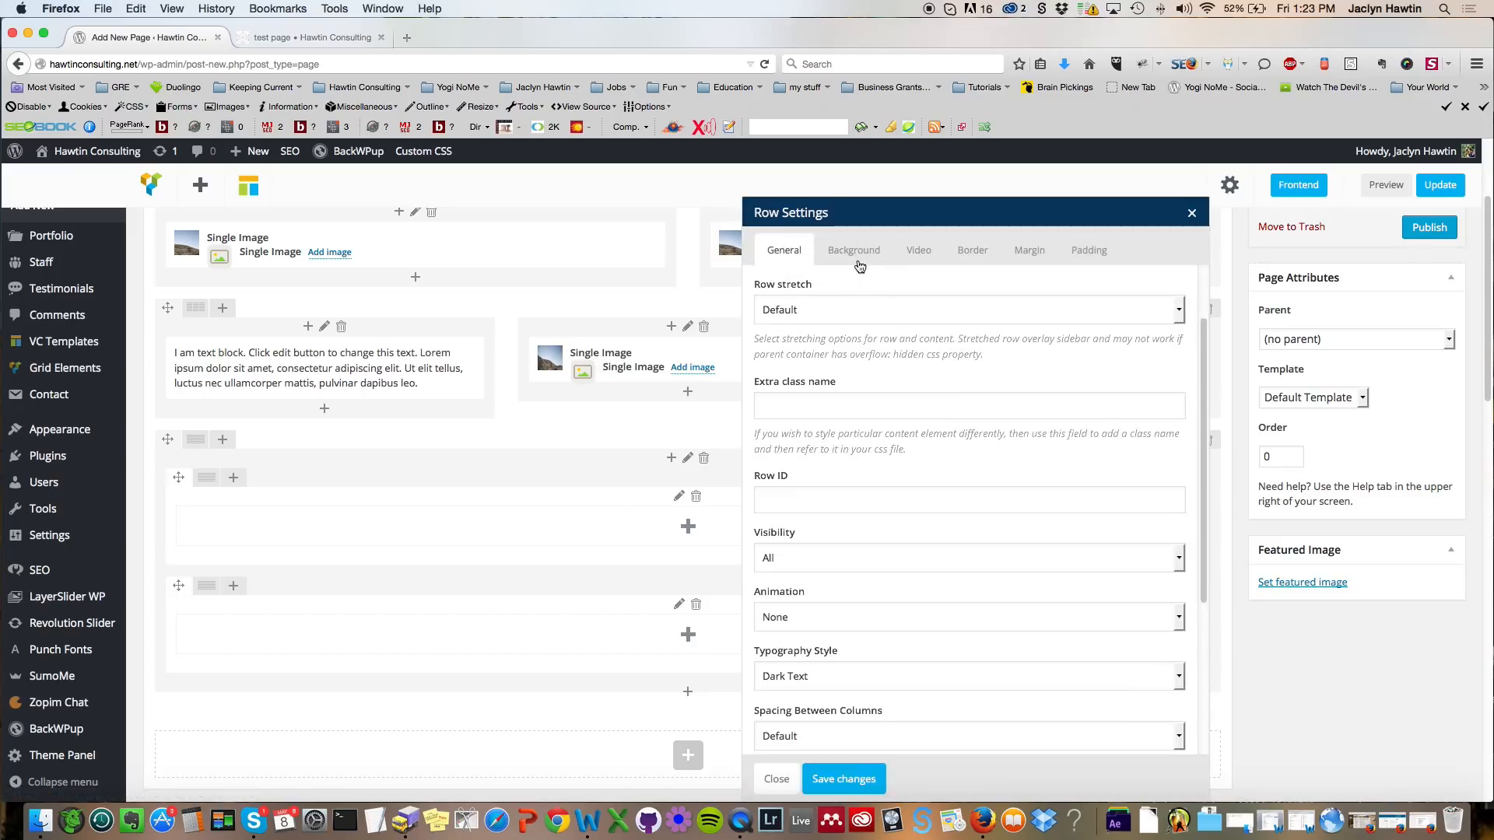
left_click(858, 258)
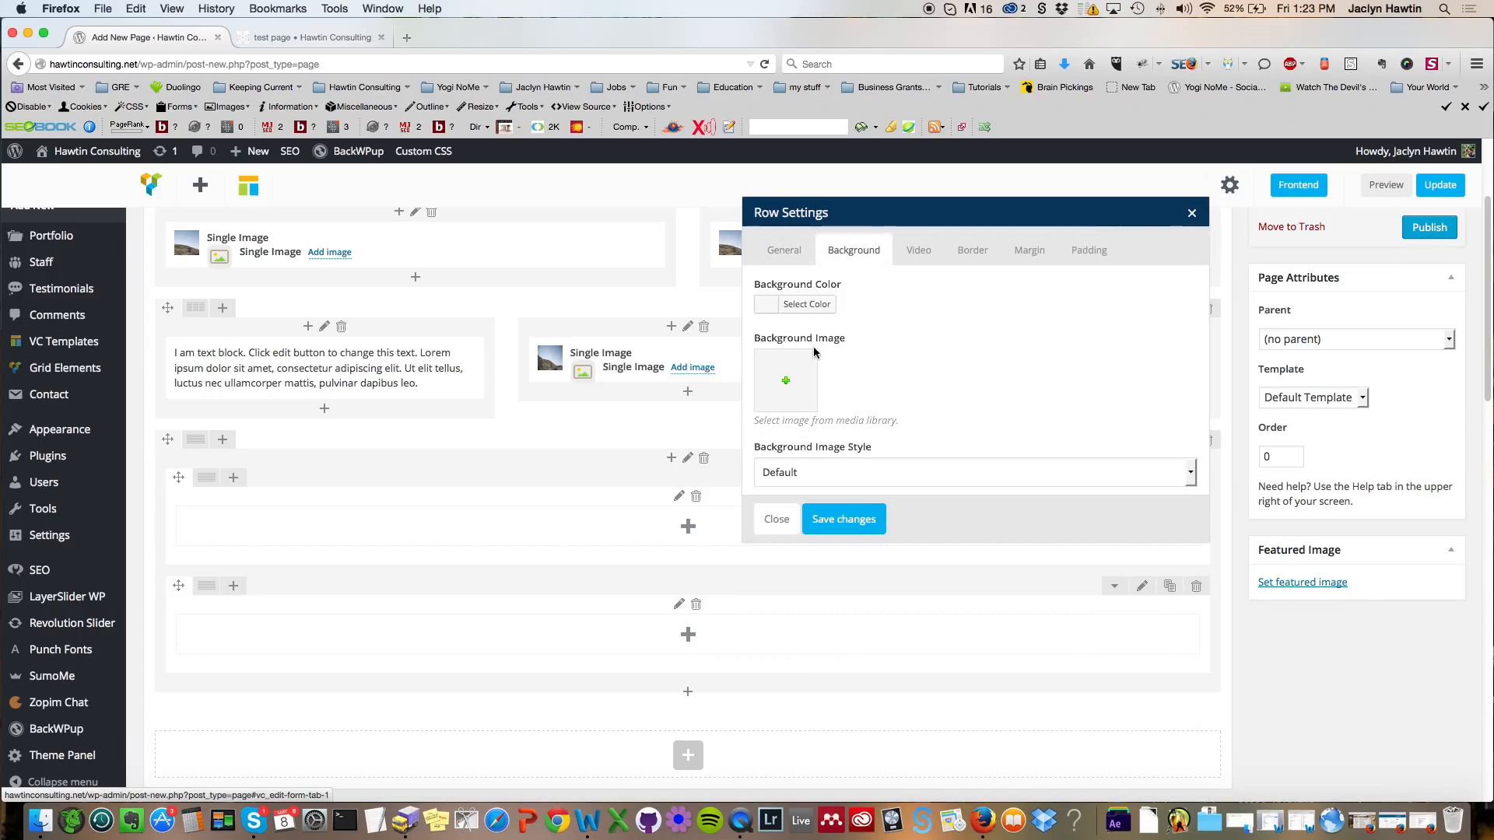
left_click(796, 388)
left_click(121, 305)
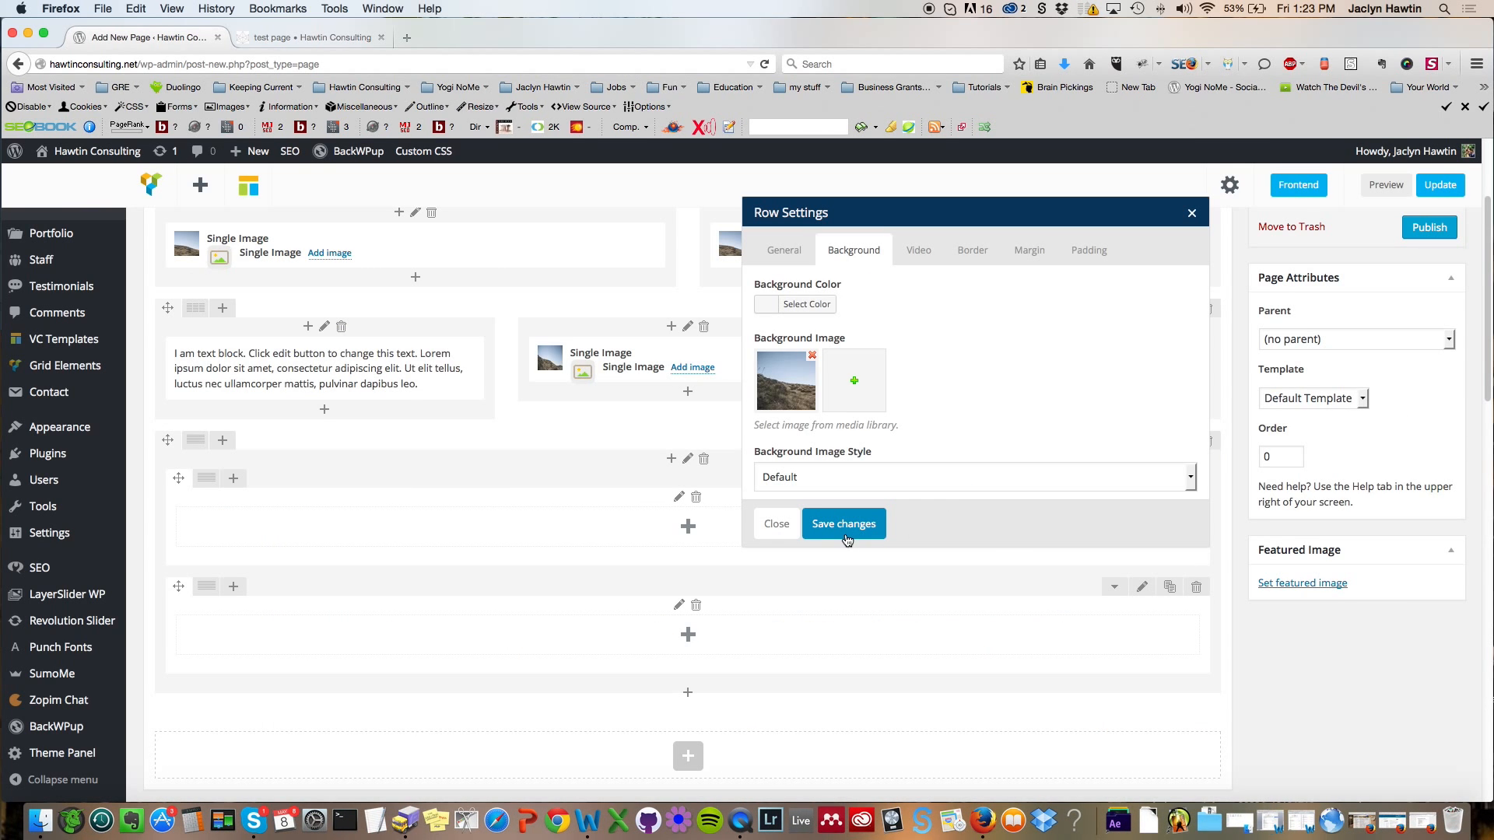
left_click(846, 525)
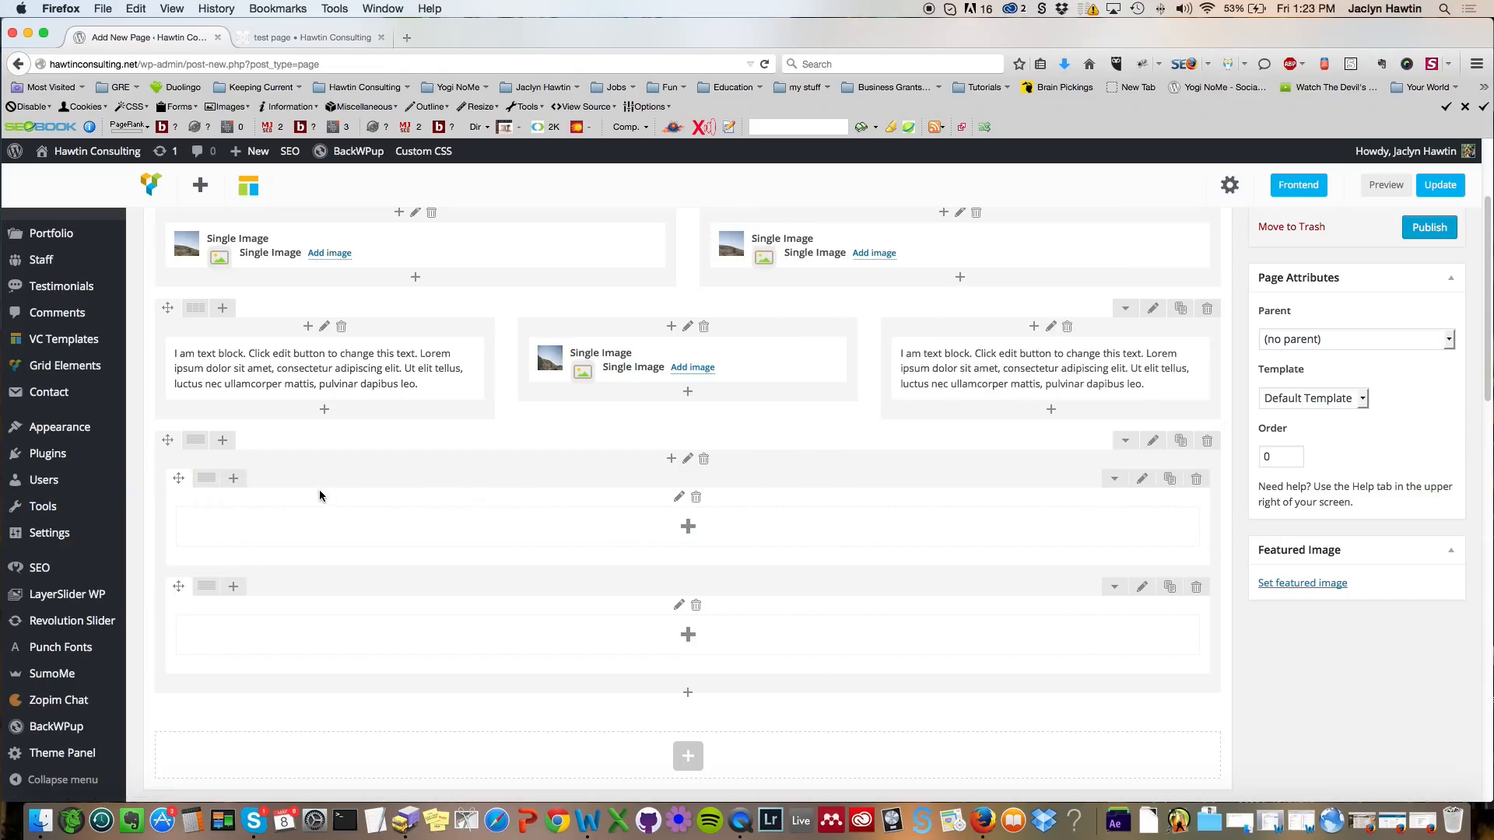
Step: Add a text block to the first inner row and replace its text with "This Will Be The Title"
left_click(688, 531)
left_click(315, 268)
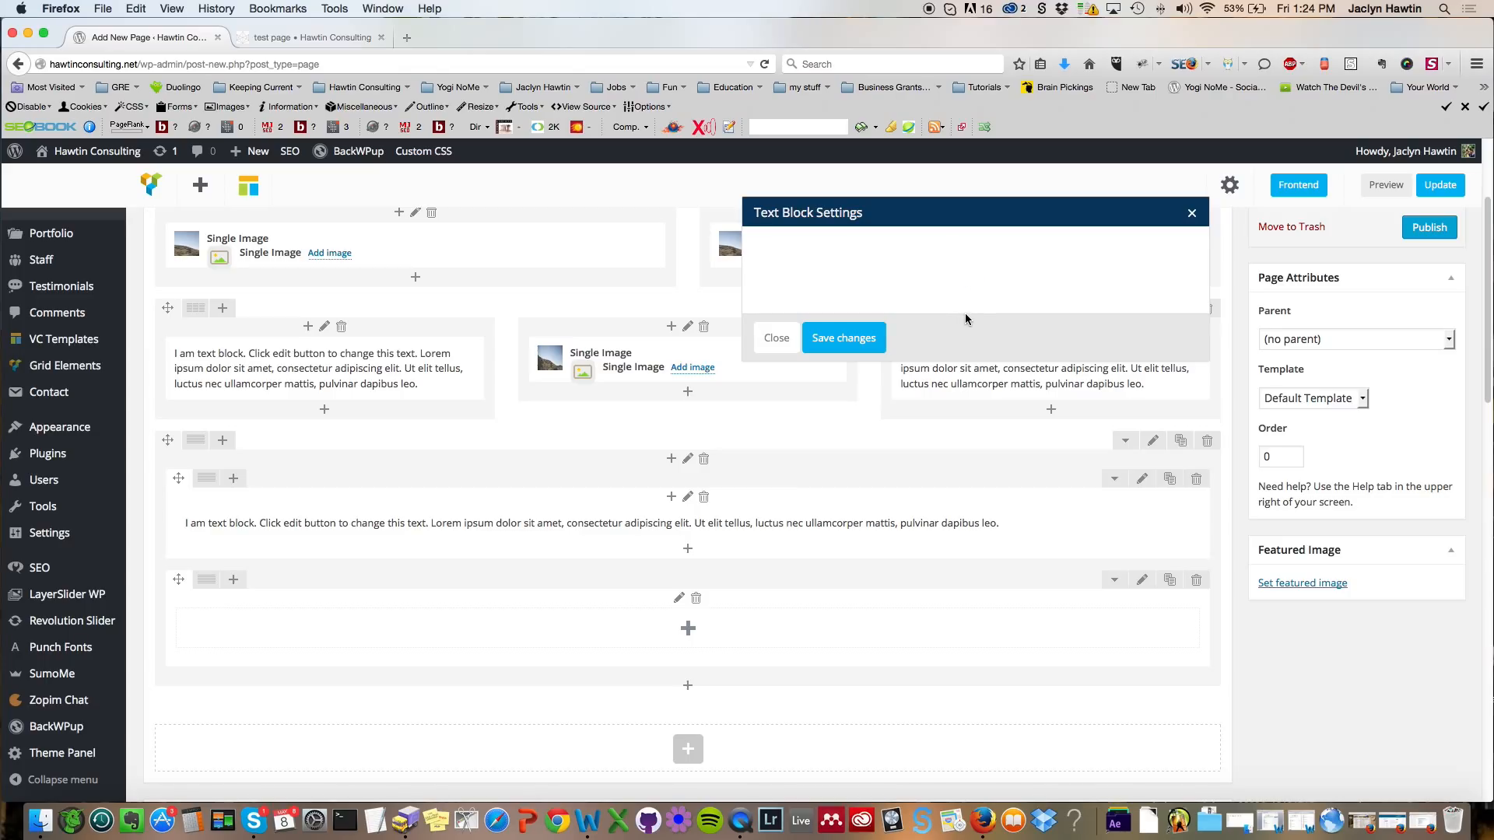
triple_click(984, 471)
type("This wil")
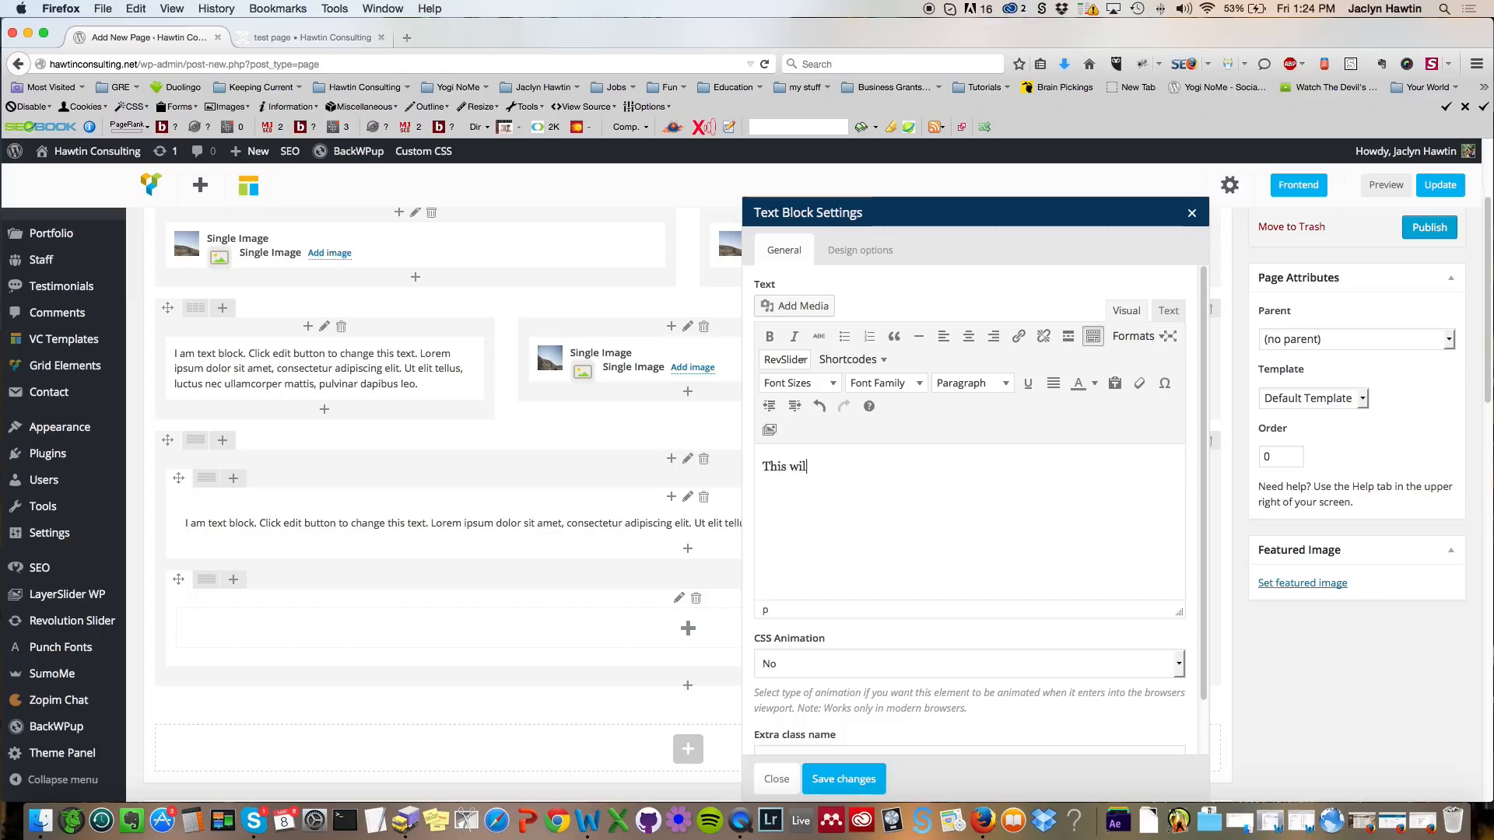
type("Will Be The Title")
Step: Center the title text, set its font size to 36px, and save the text block
triple_click(822, 466)
left_click(969, 336)
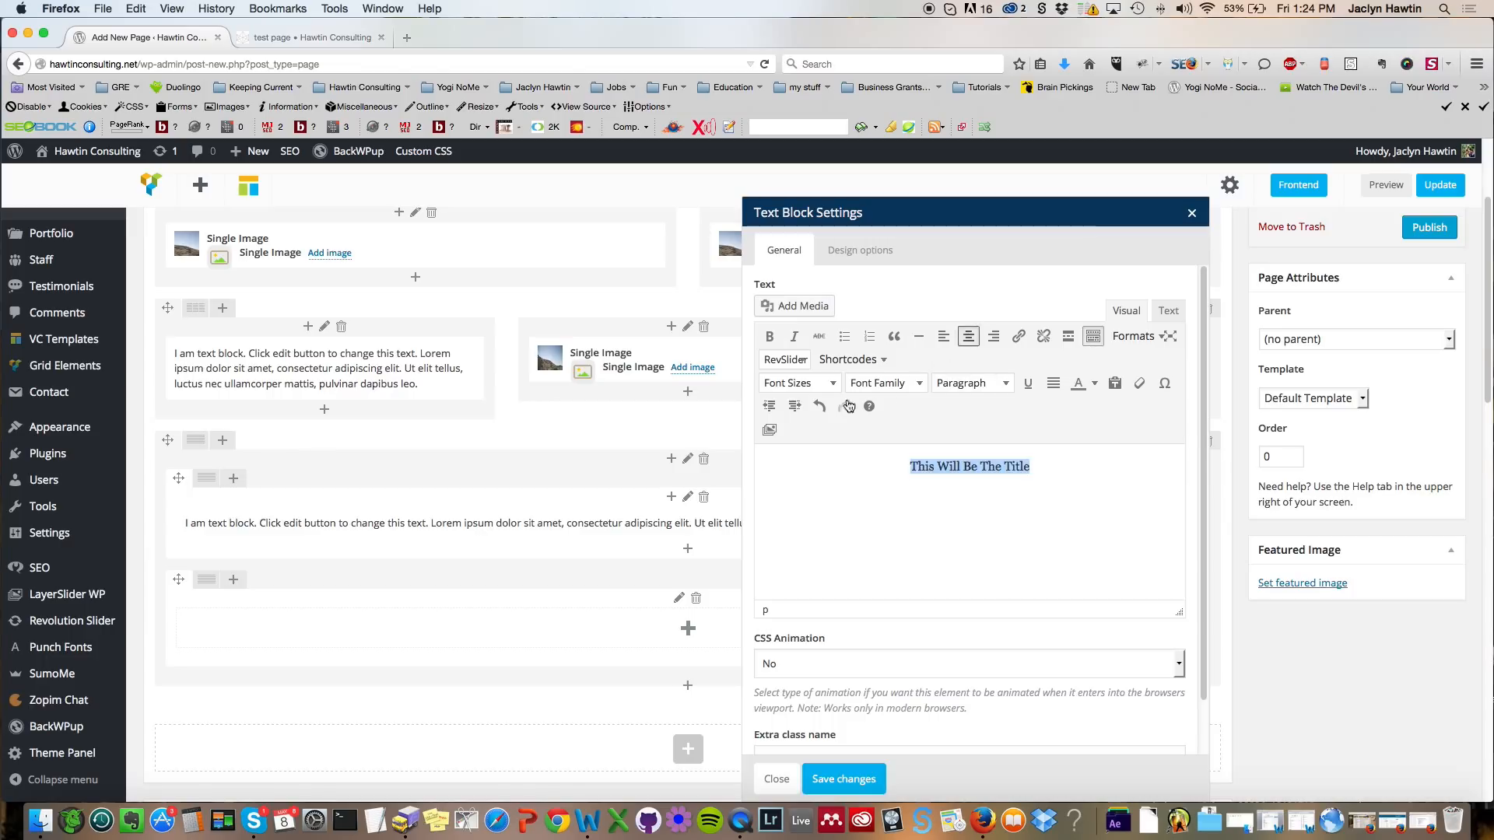
left_click(817, 384)
left_click(784, 704)
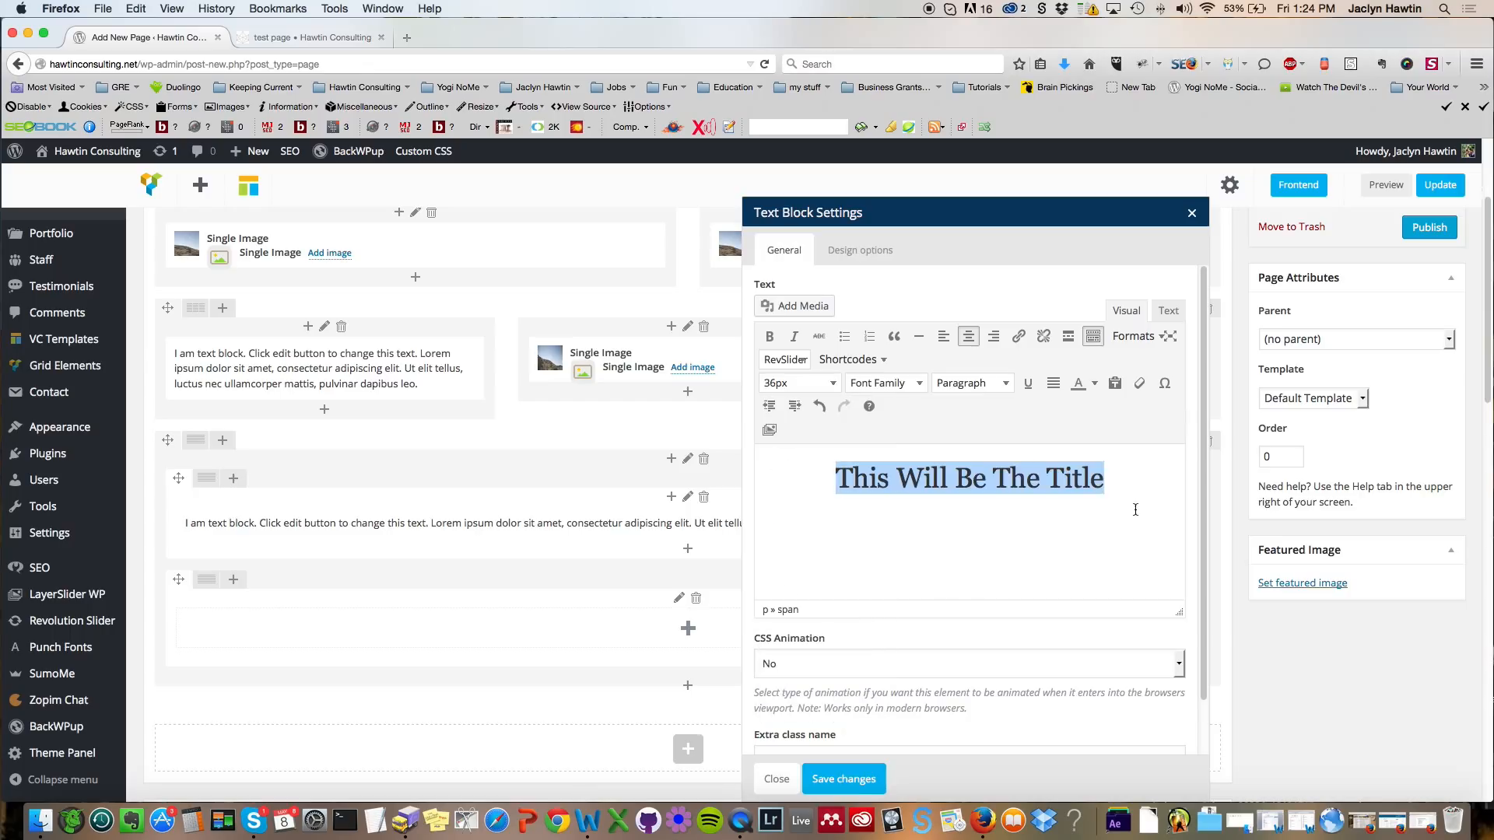
left_click(1122, 502)
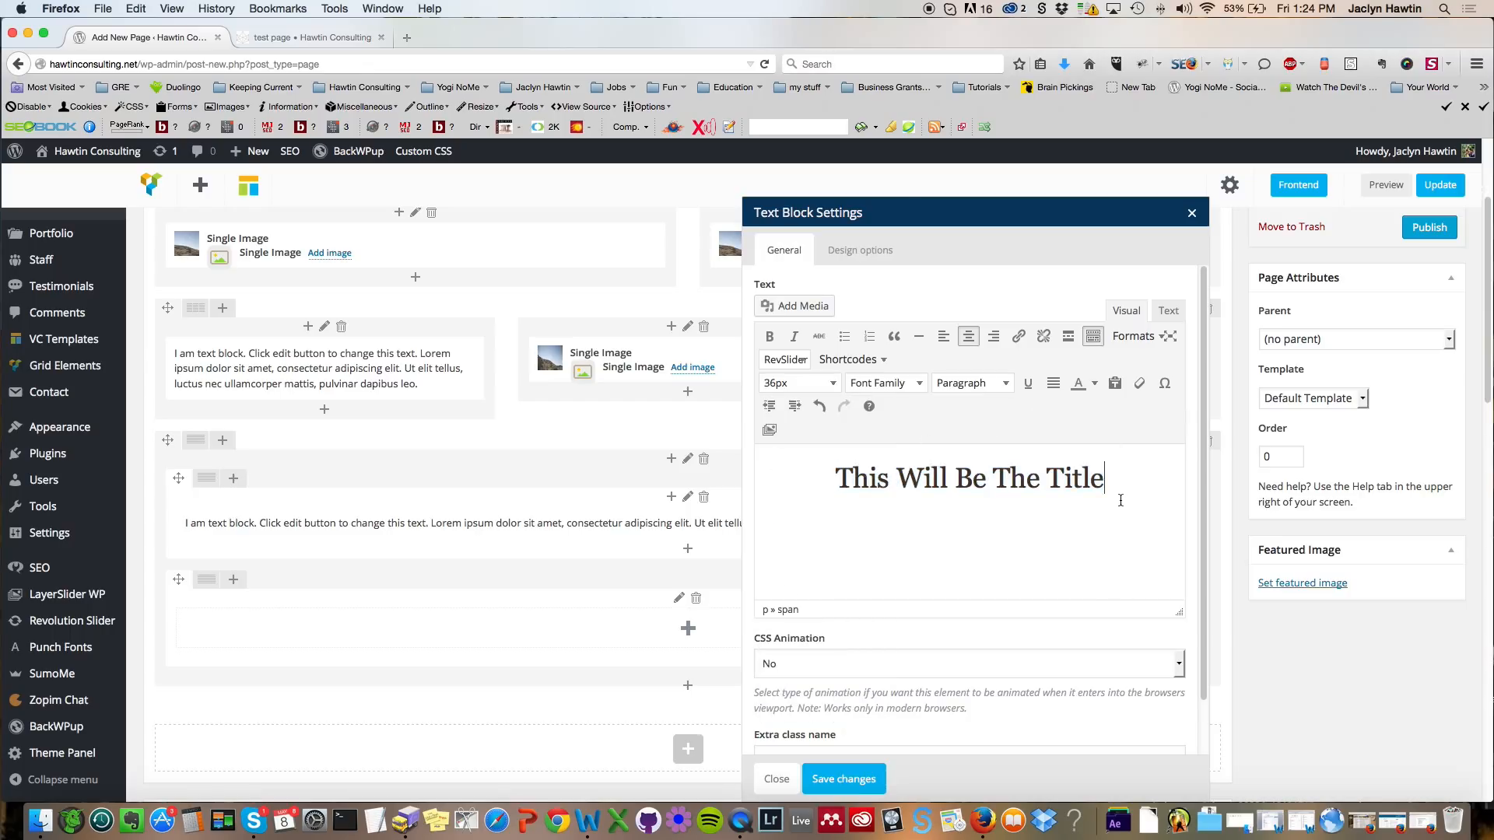
left_click(849, 778)
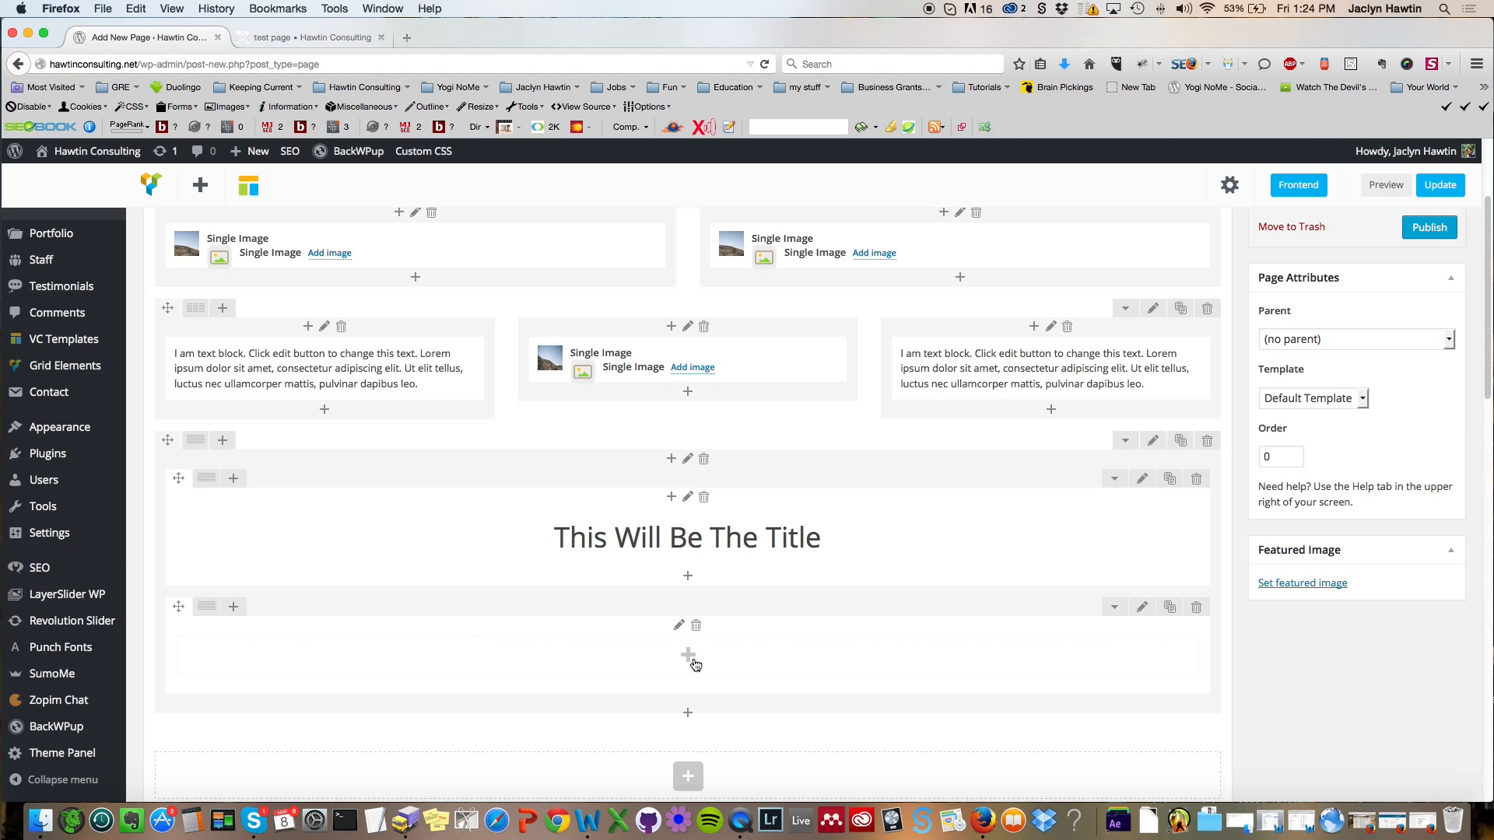
Step: Split the second inner row of the bottom section into two equal columns
left_click(688, 656)
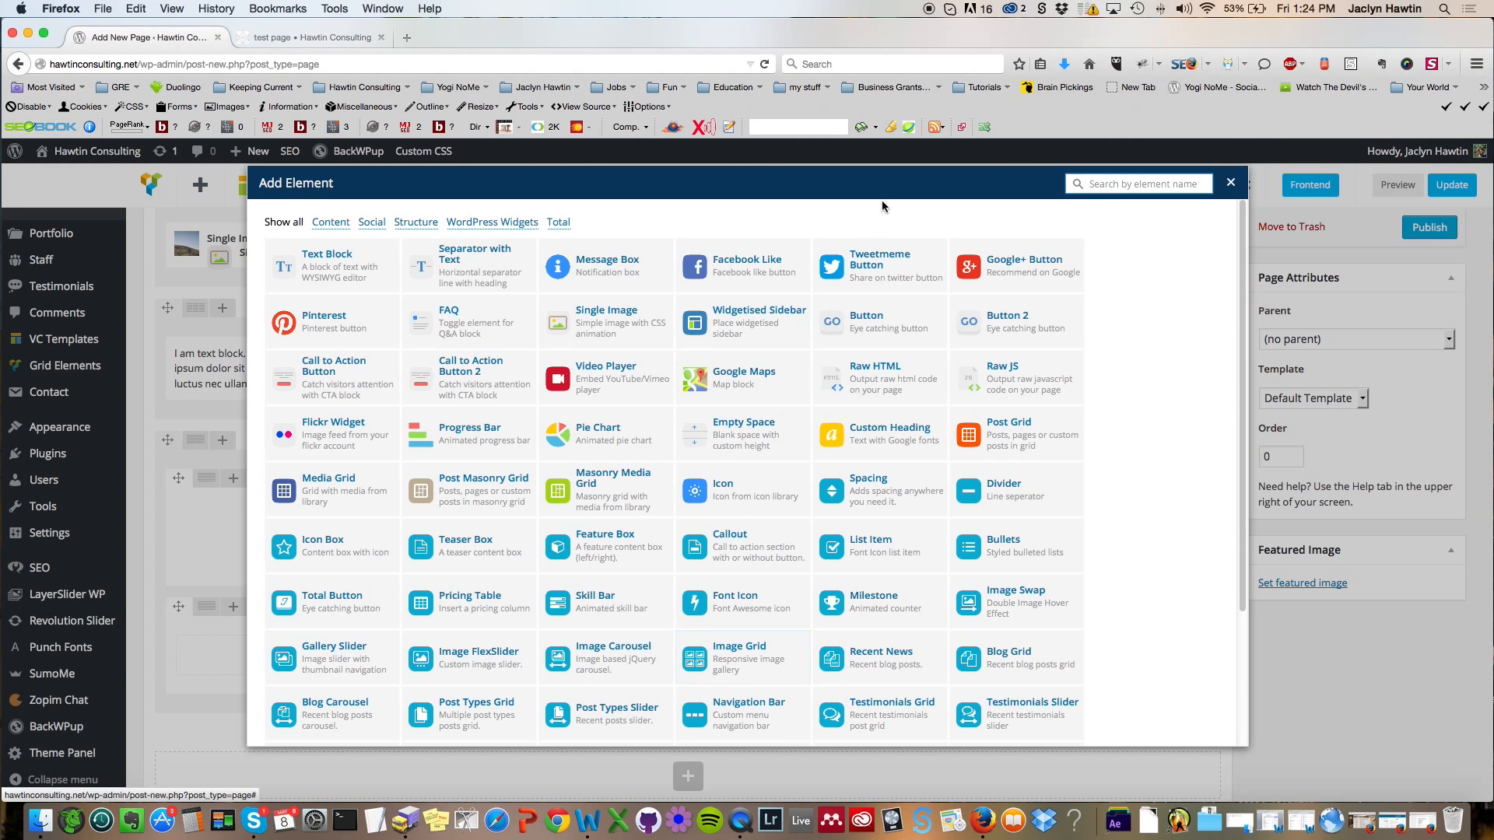
left_click(1231, 184)
mouse_move(208, 608)
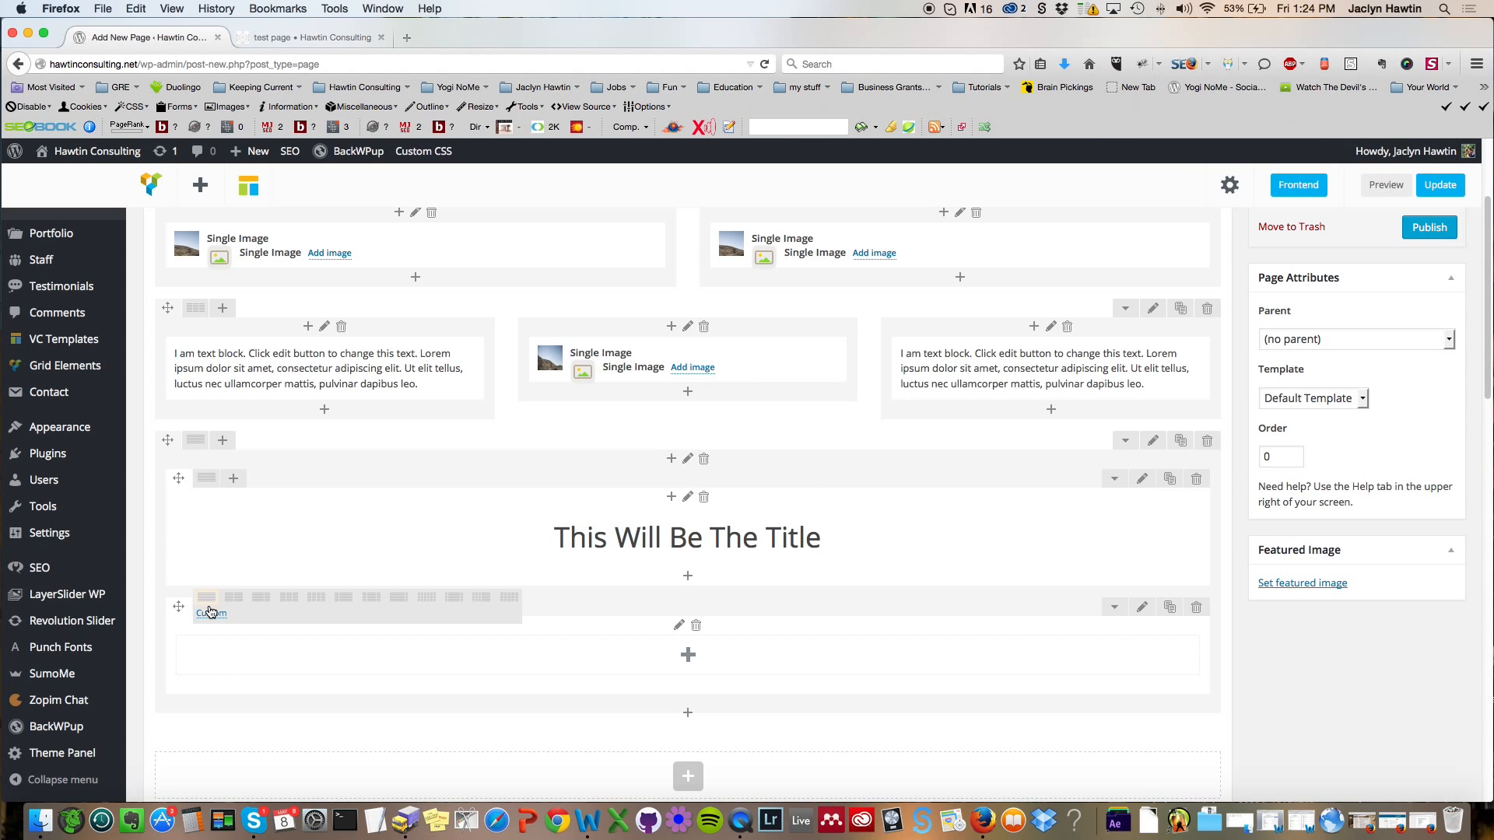
left_click(236, 606)
Step: Add an Icon Box element to the left column of the second inner row
scroll(863, 541, "down", 3)
left_click(419, 512)
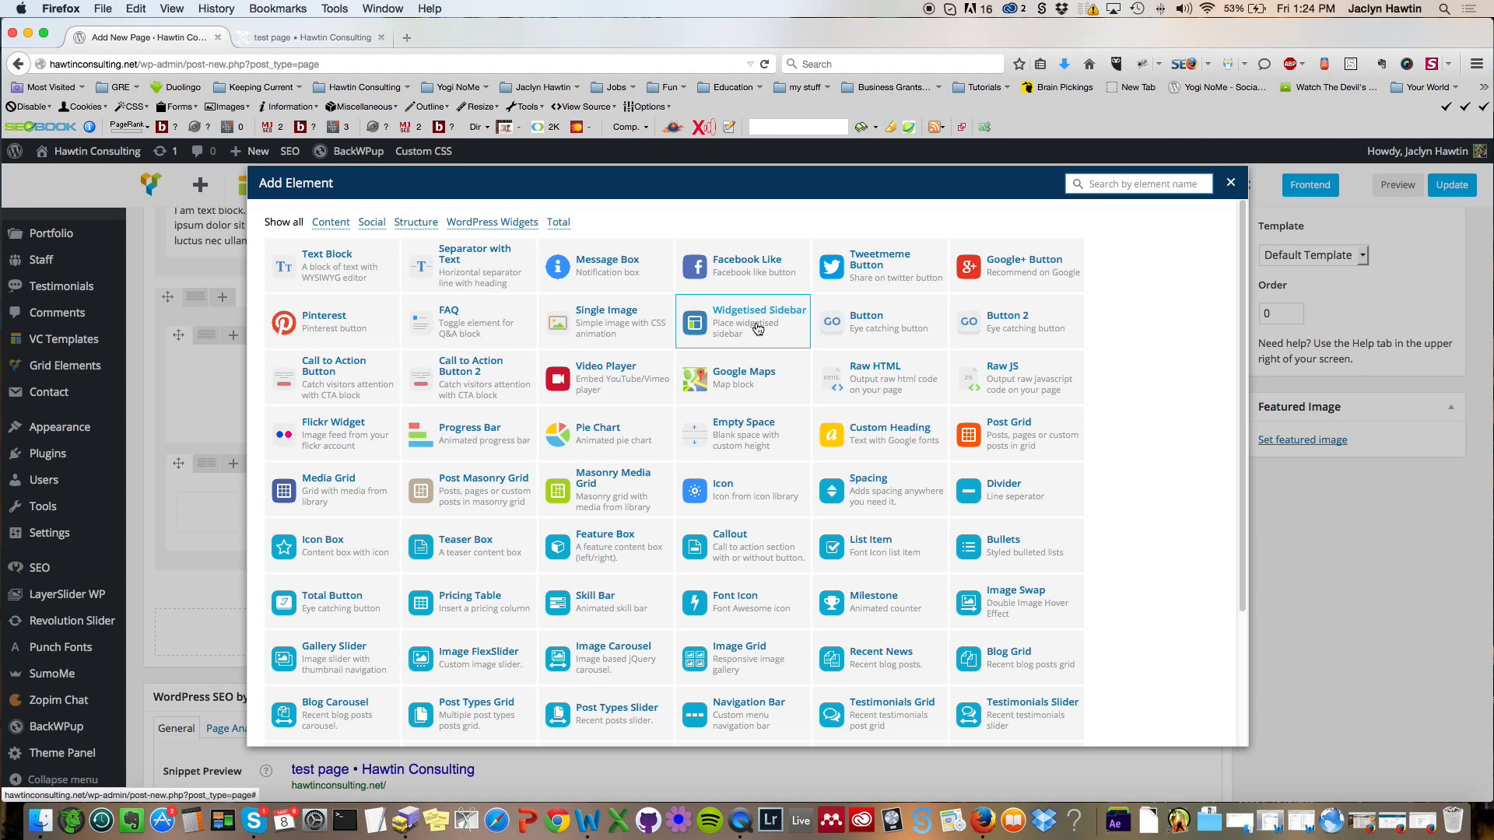
scroll(757, 329, "down", 1)
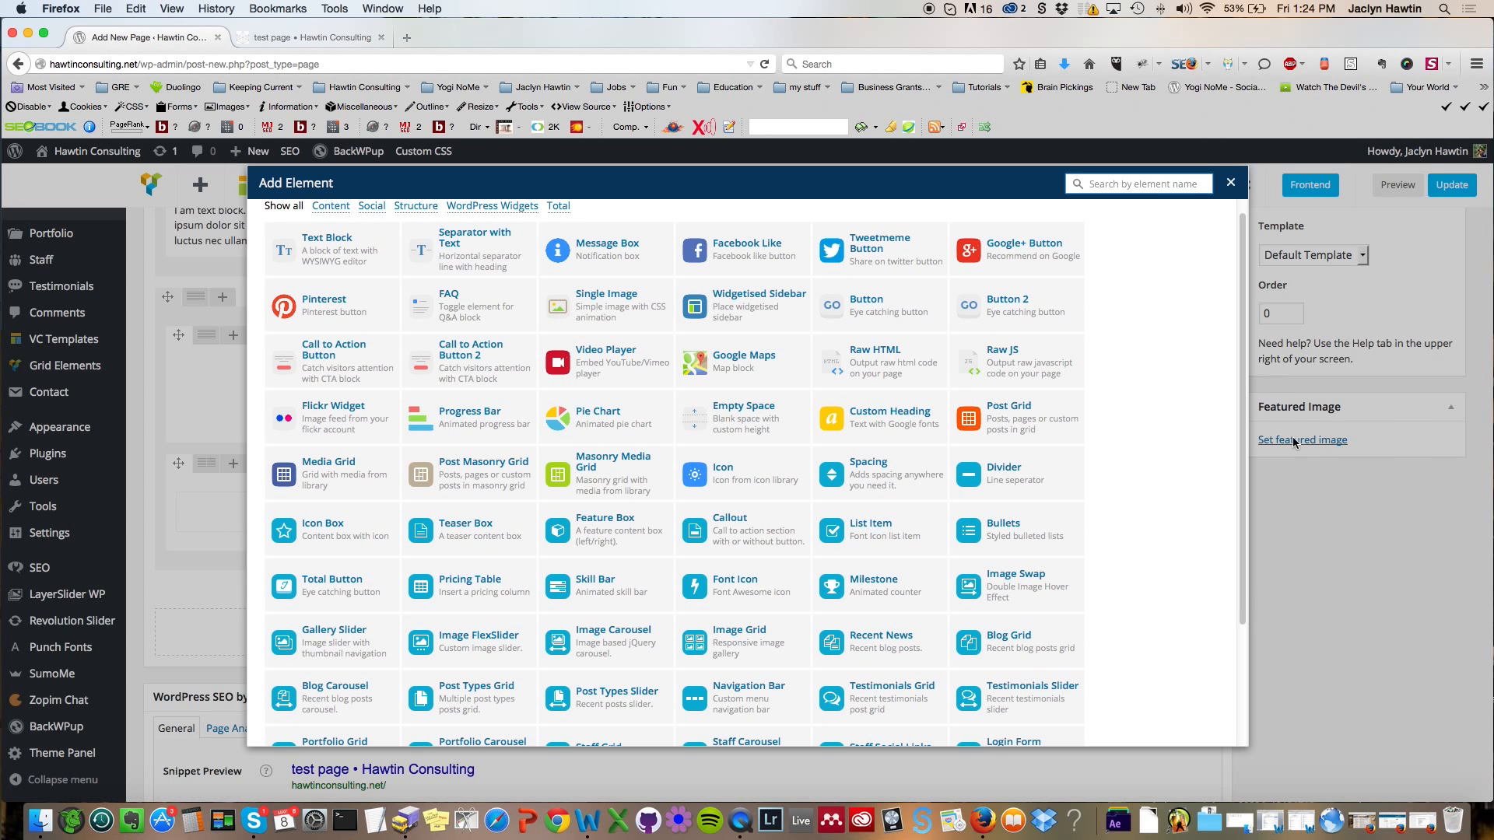
mouse_move(1248, 350)
left_mouse_down()
mouse_move(1244, 473)
mouse_move(1251, 359)
left_mouse_up()
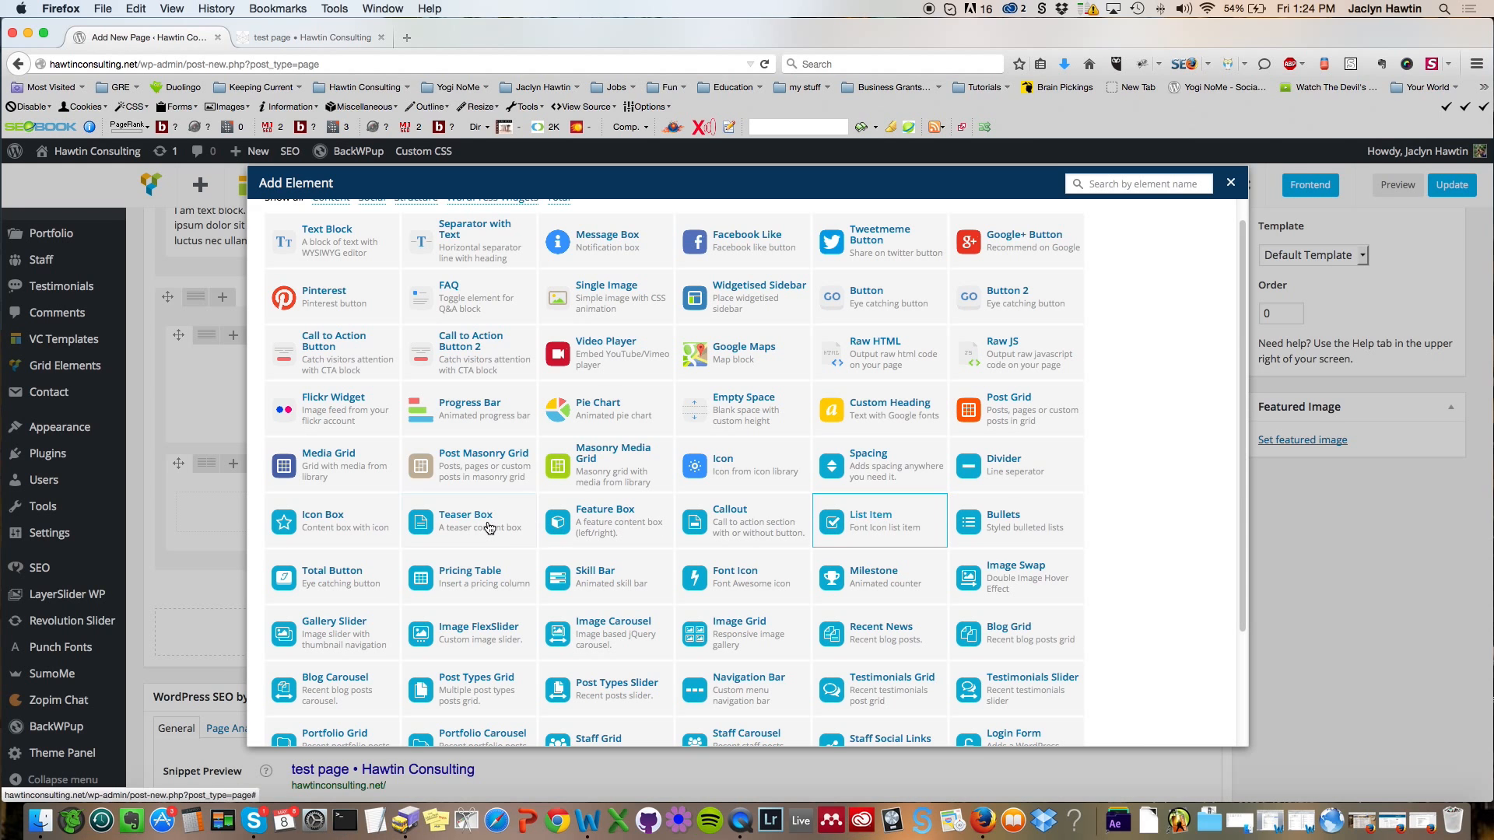
left_click(347, 530)
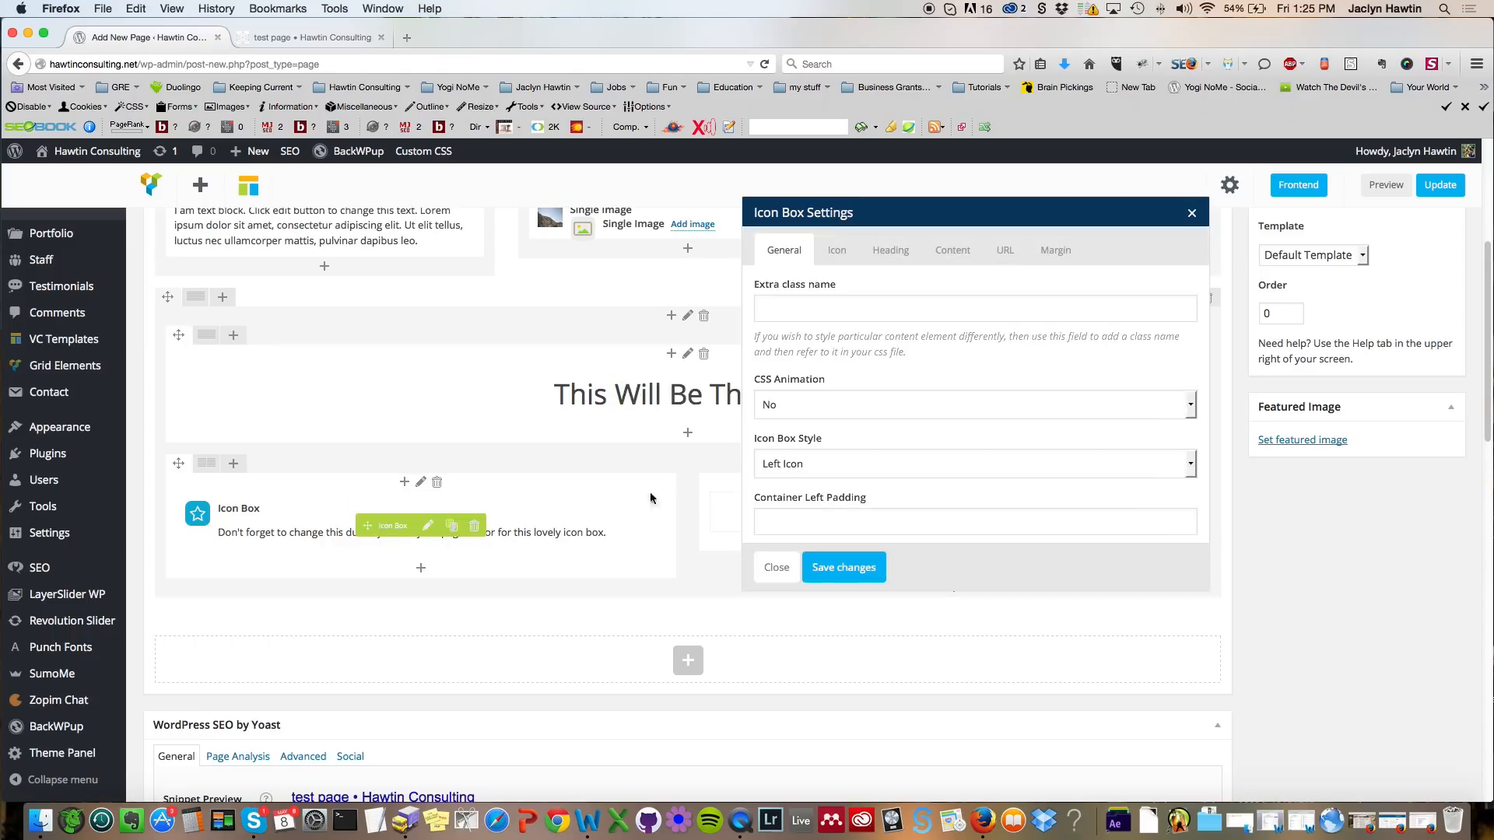
Step: Set the icon box style to Boxed & Top Icon and its background colour to #f2f2f2
left_click(818, 465)
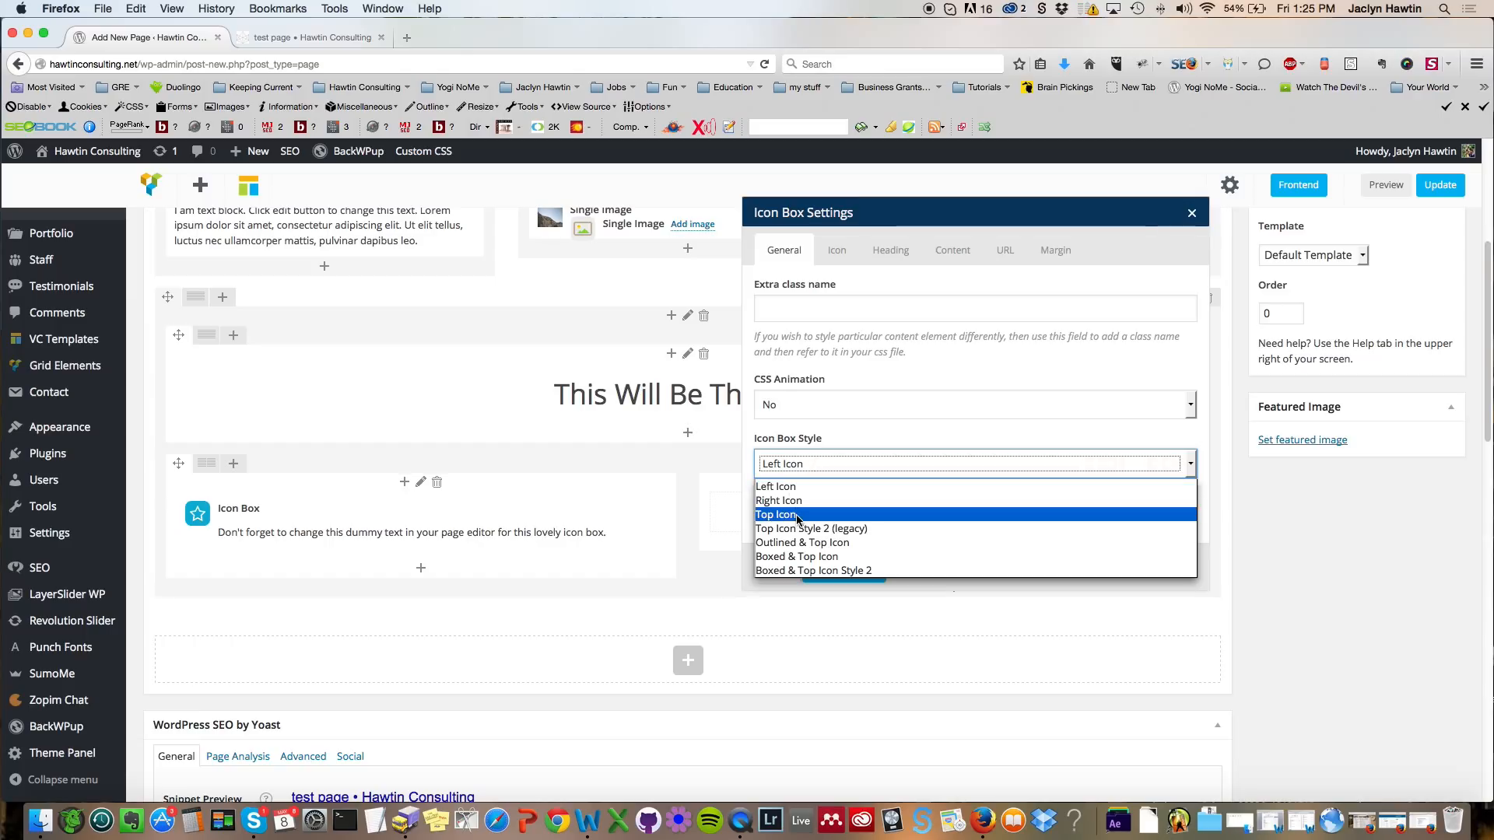
left_click(814, 556)
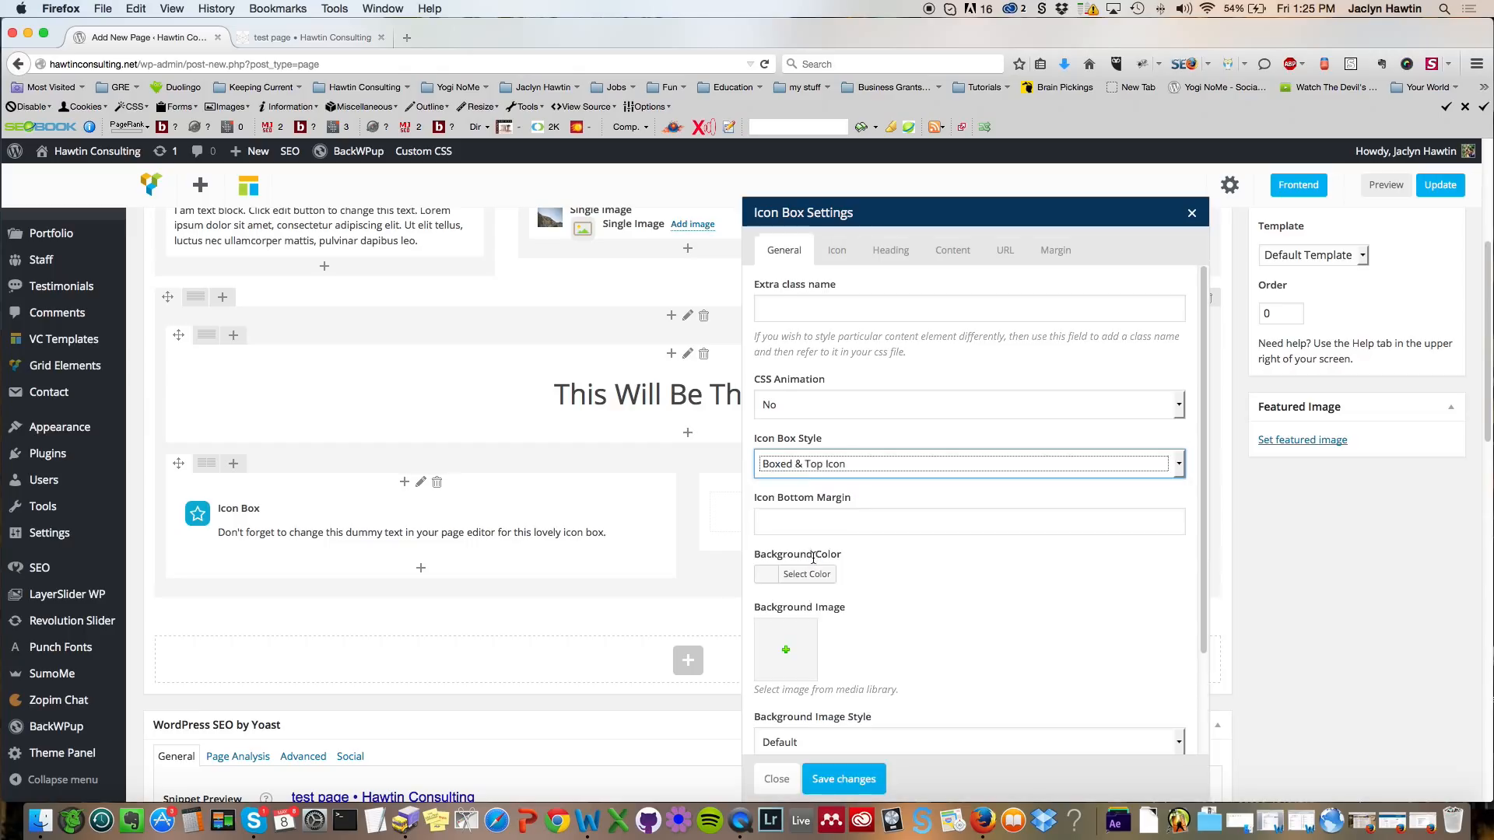
left_click(766, 574)
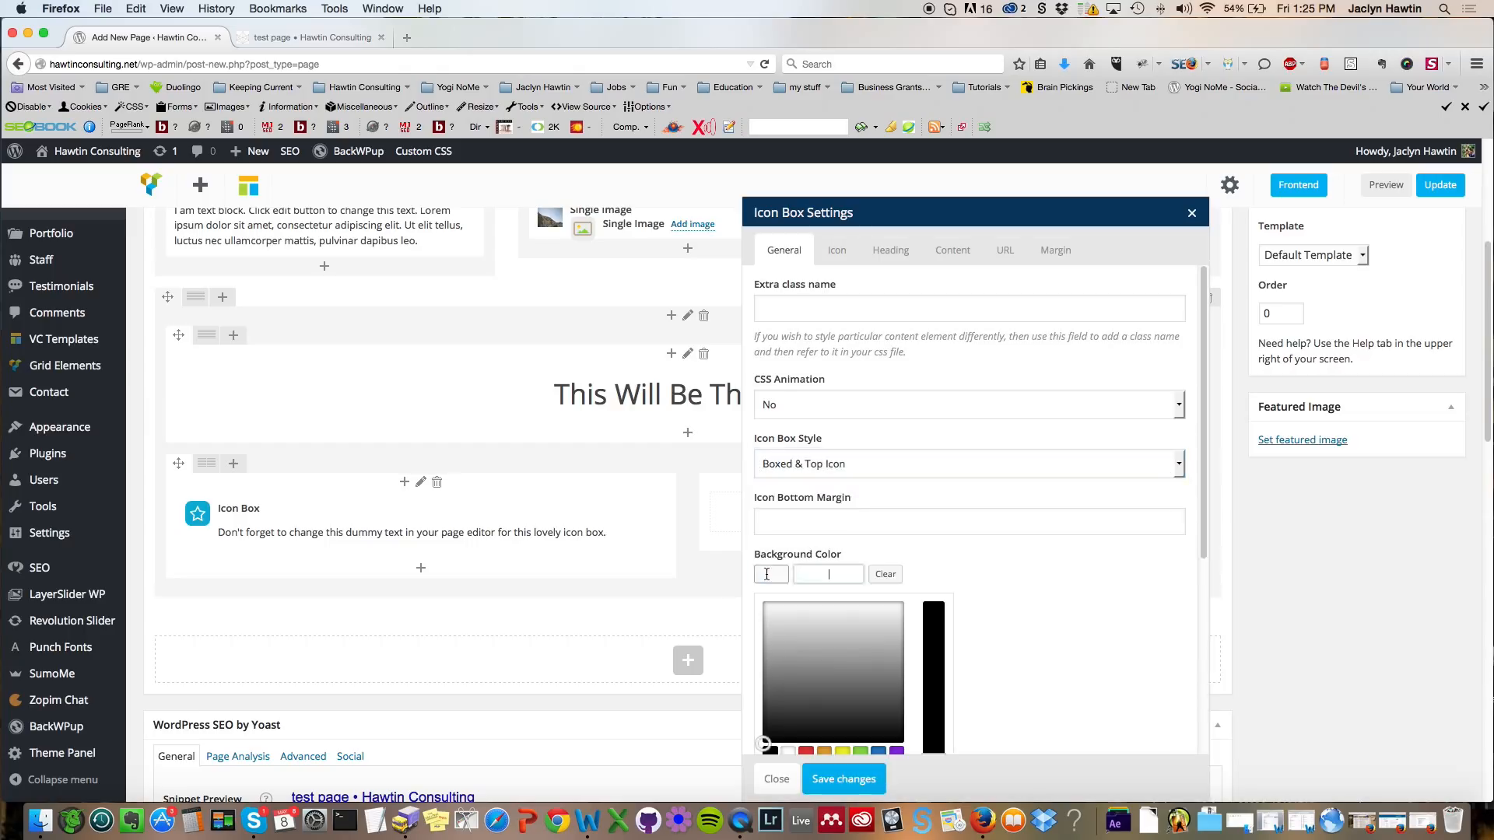
left_click(788, 752)
left_click(777, 609)
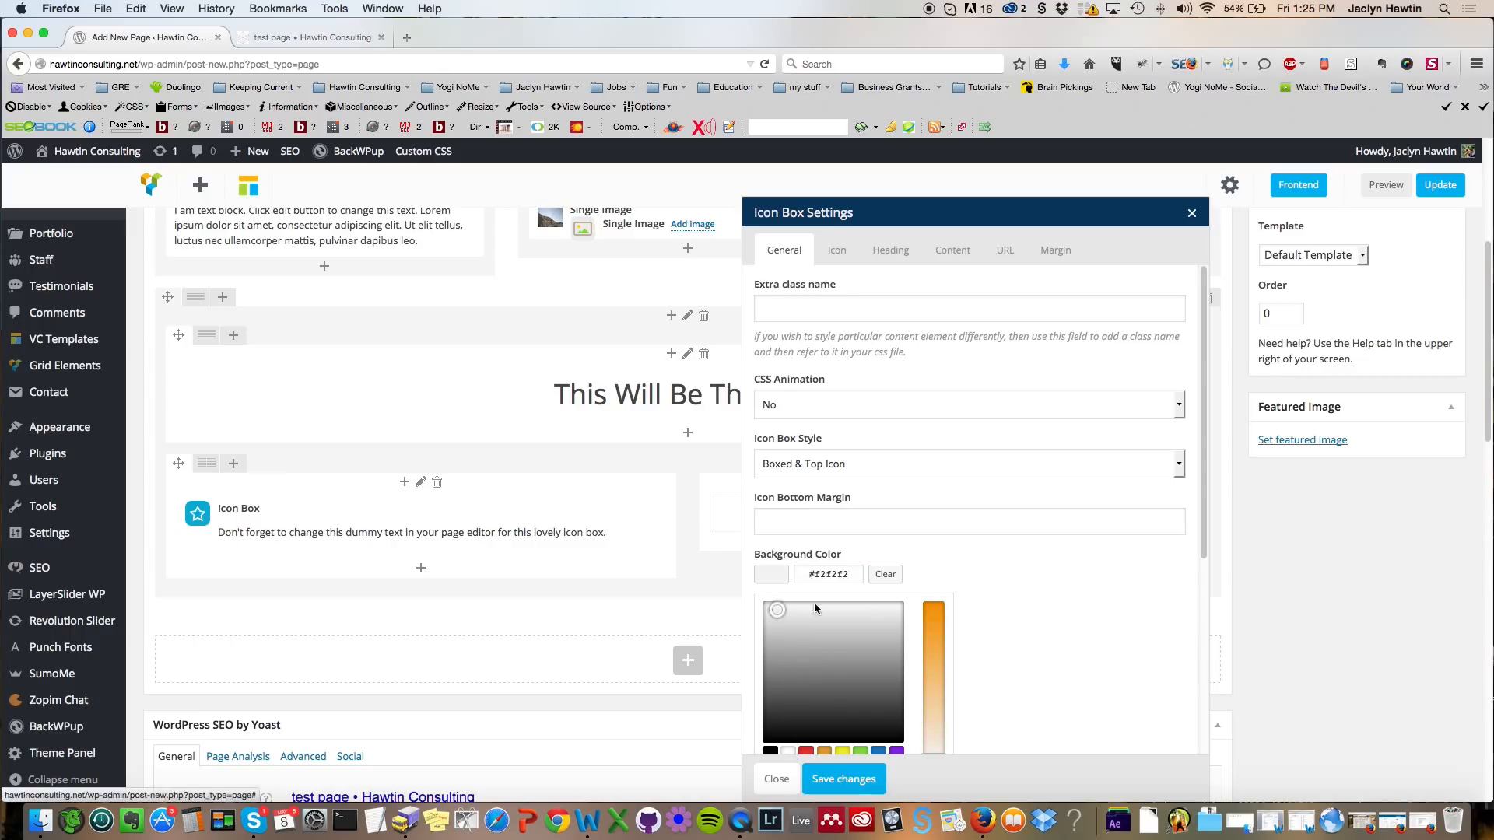
scroll(1054, 586, "down", 5)
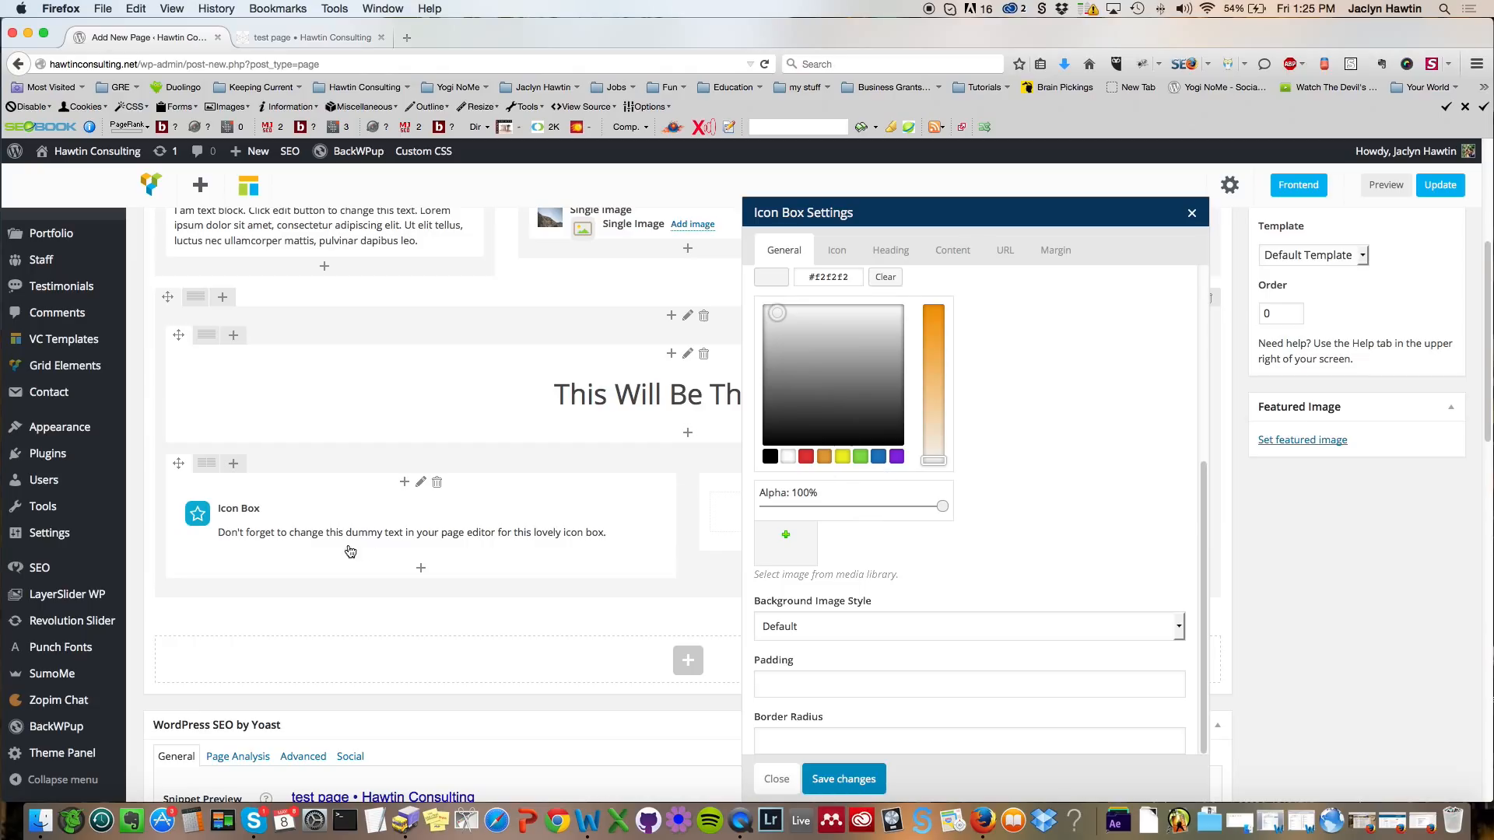
mouse_move(414, 531)
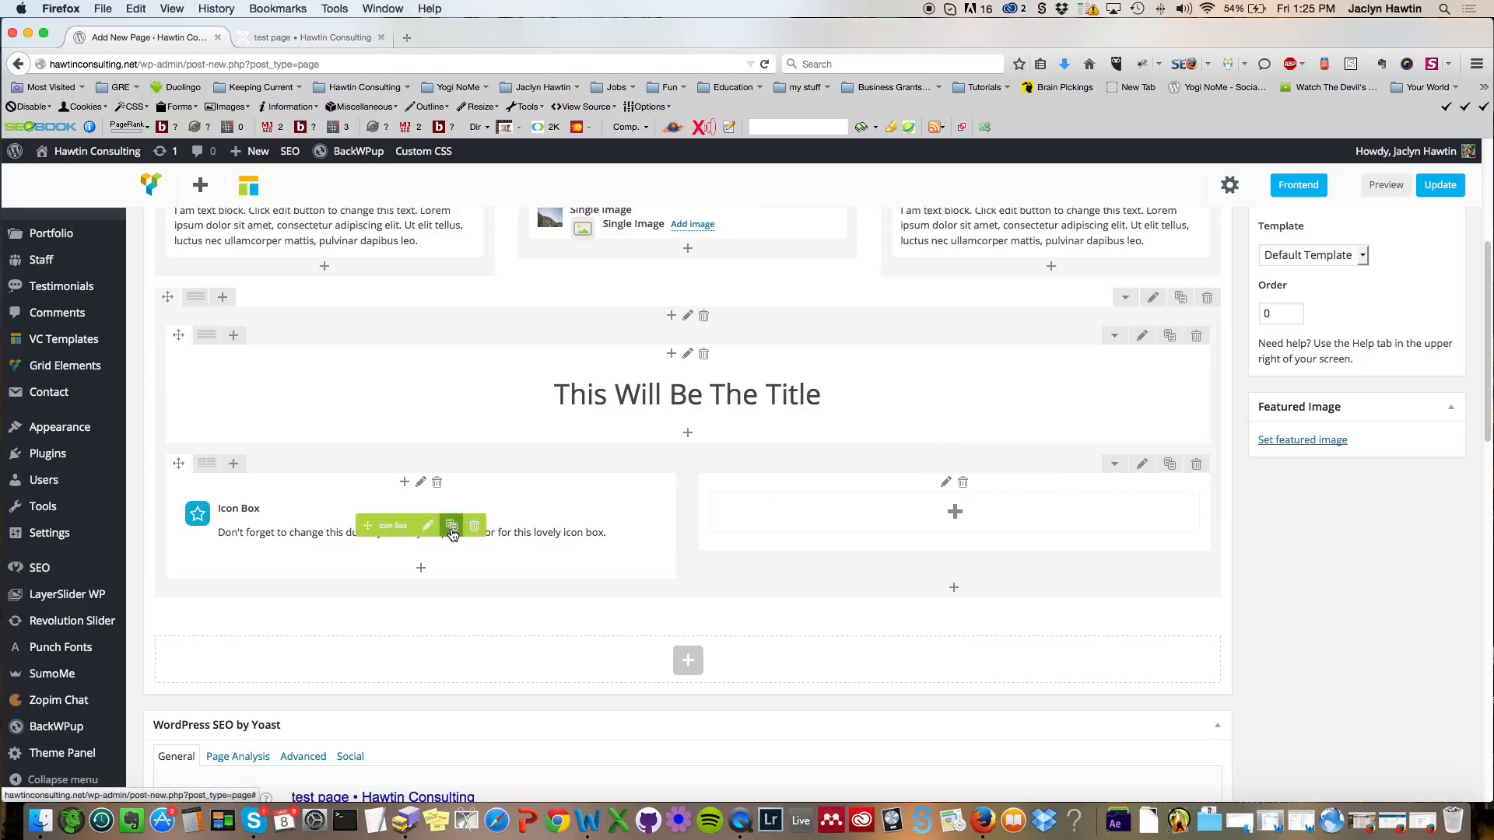
Step: Duplicate the icon box and move the copy into the right column
left_click(451, 528)
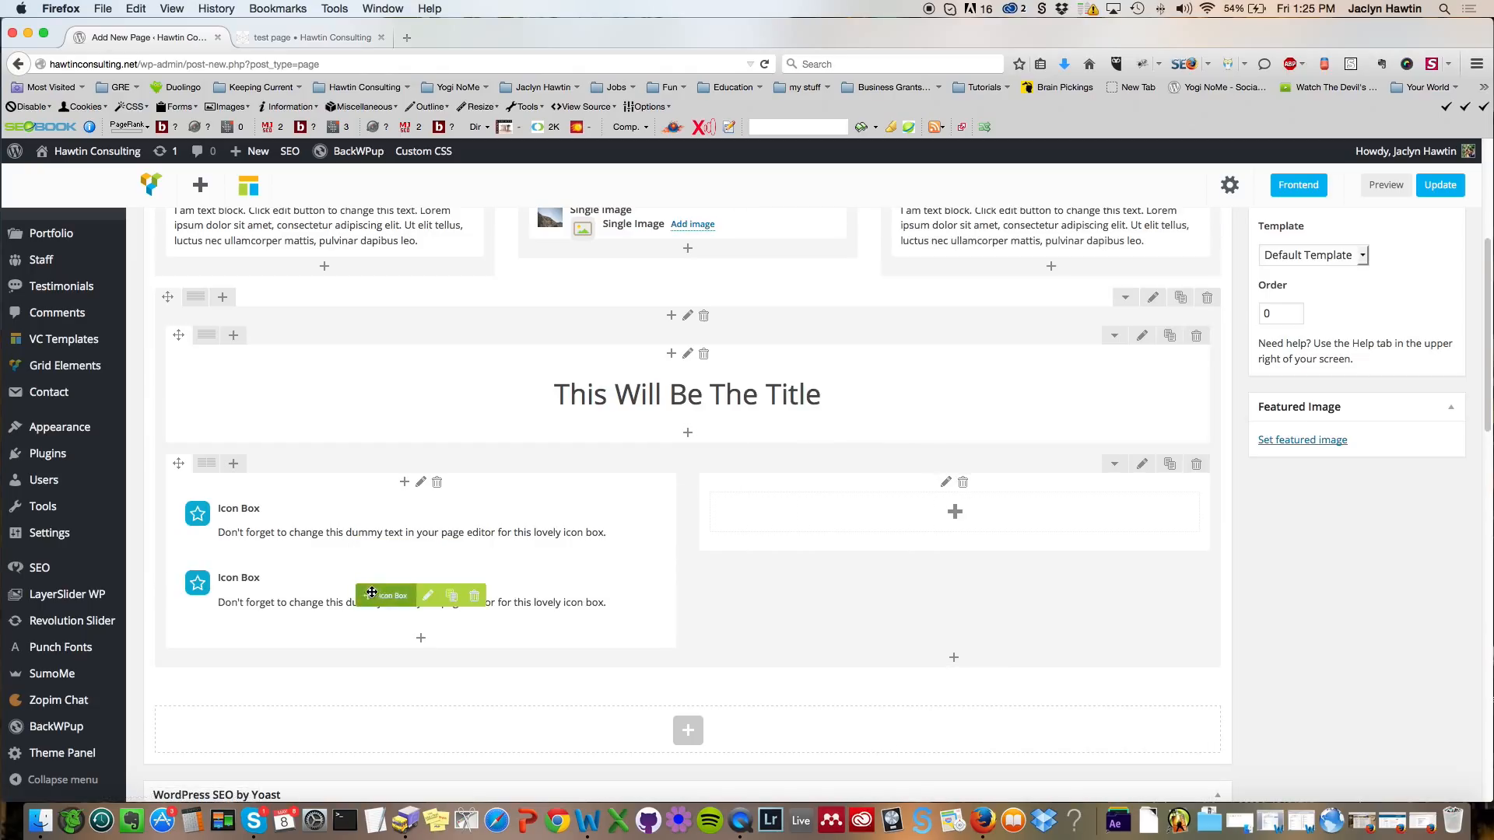
left_click_drag(814, 545, 859, 535)
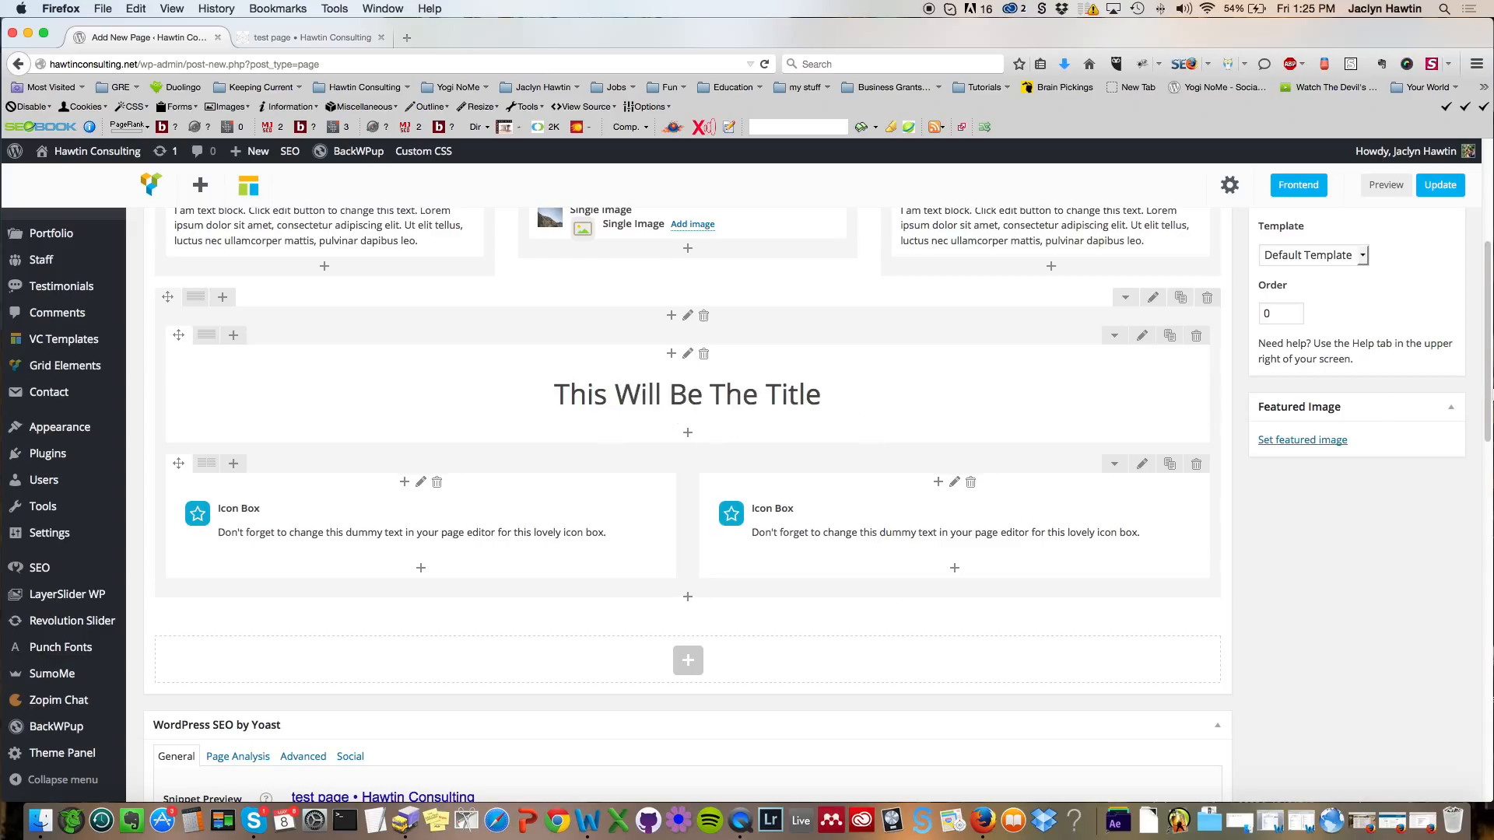
Step: Preview the page in a new tab and scroll through the titled row with its icon boxes
scroll(1478, 388, "up", 1)
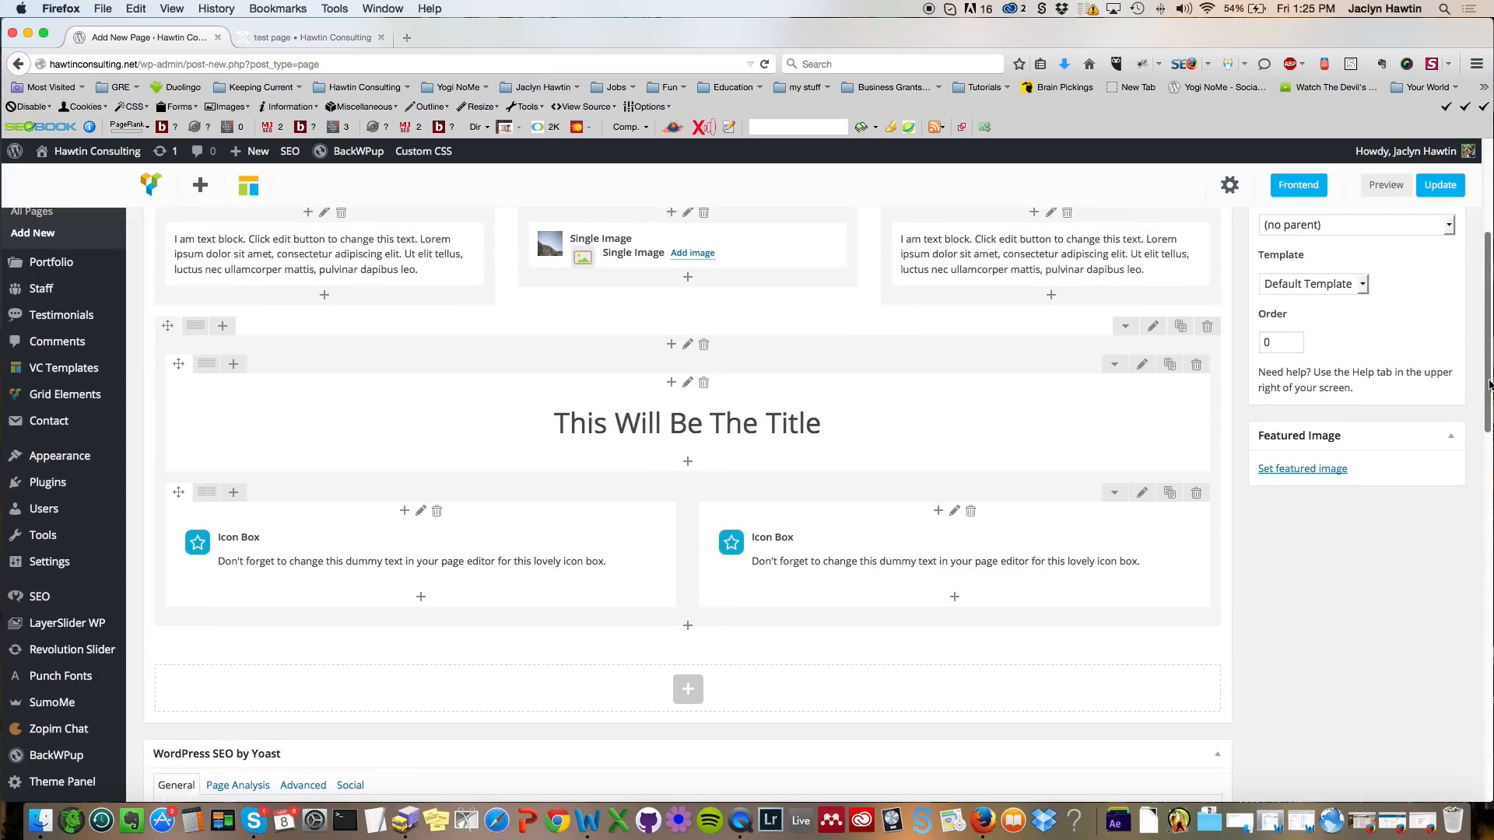
left_click(1386, 187)
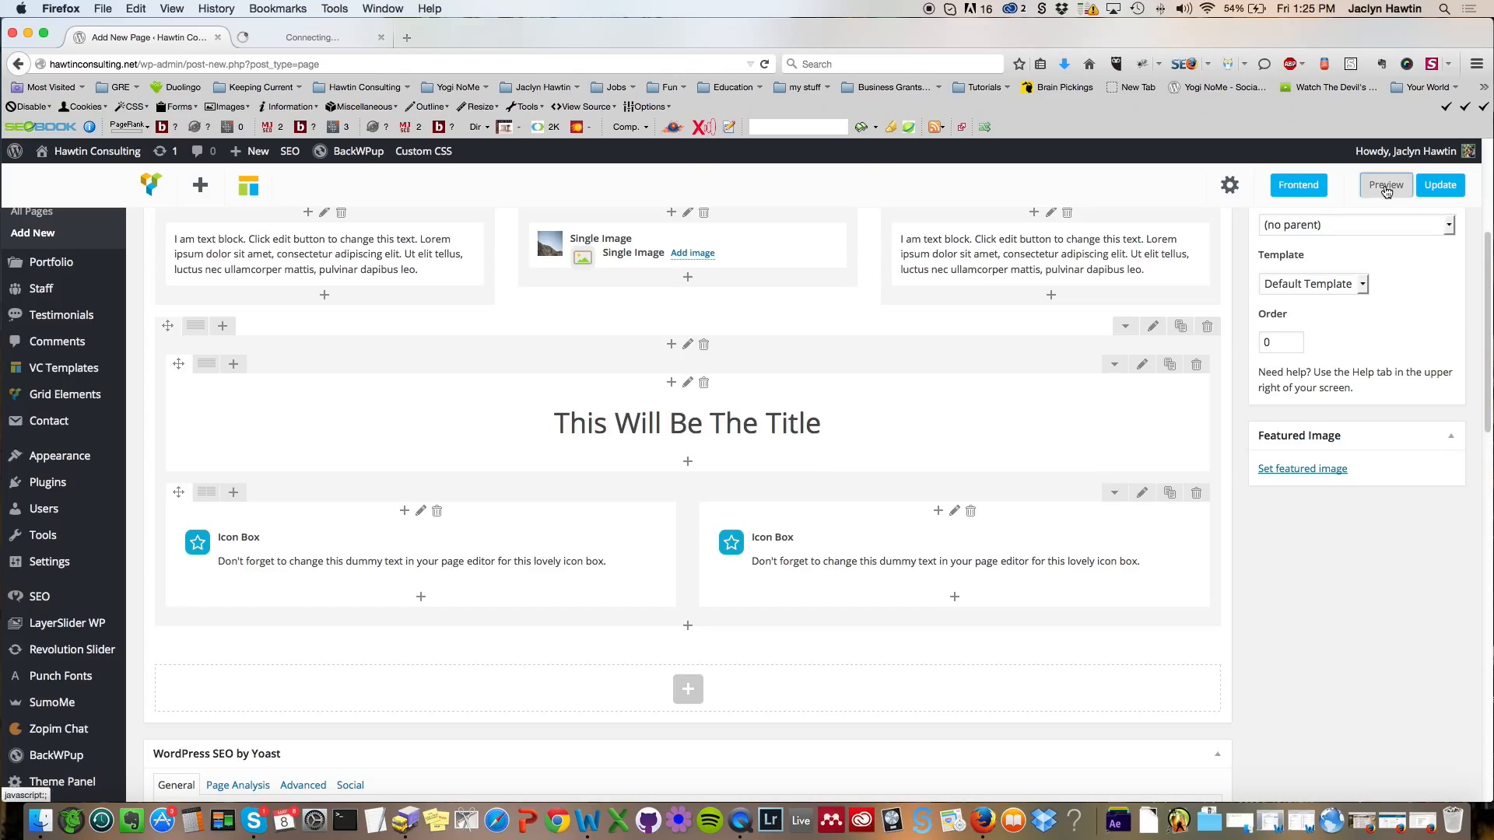
left_click(314, 39)
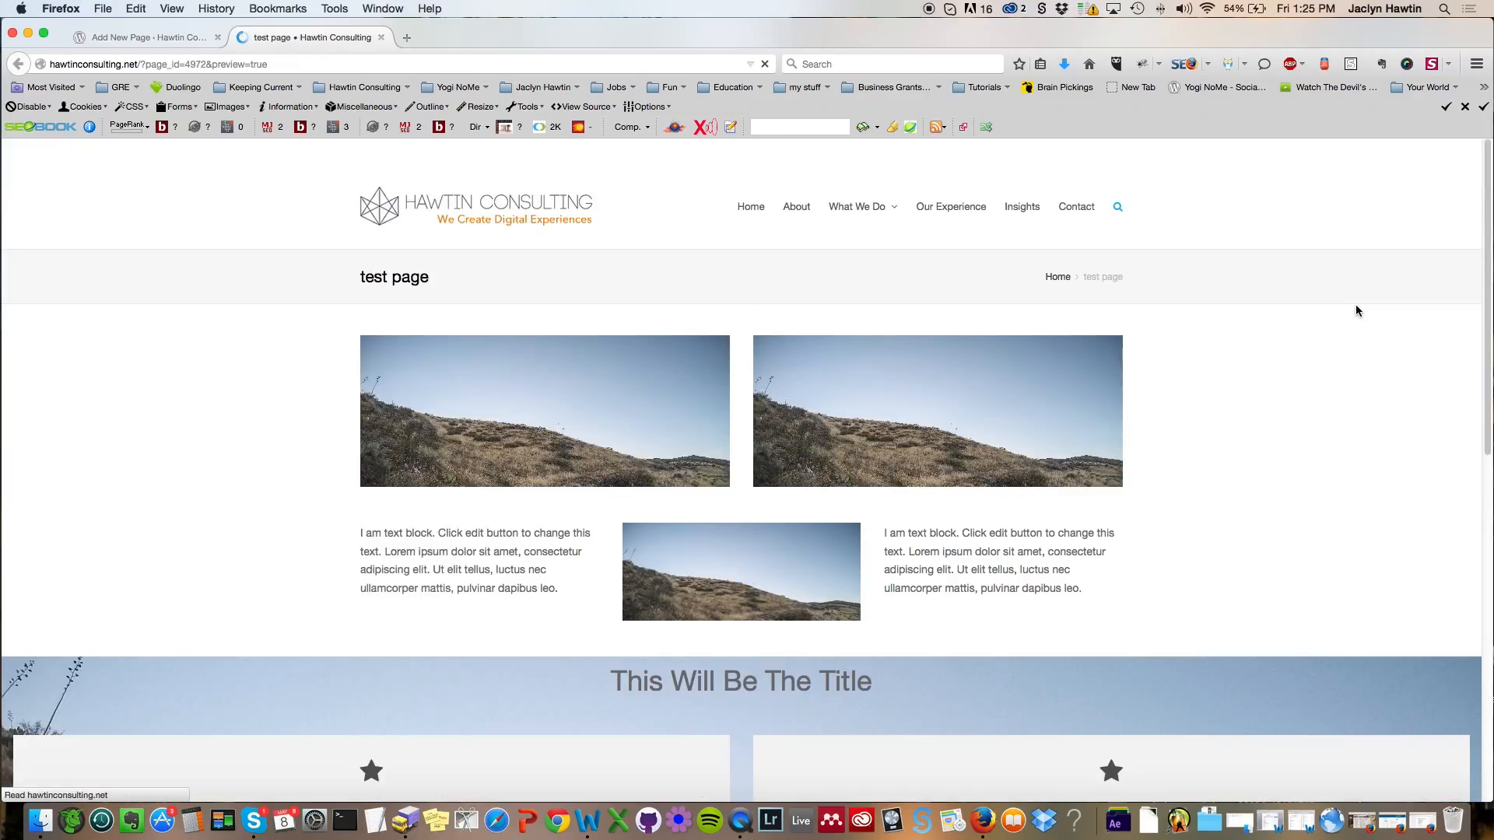
scroll(1332, 302, "down", 1)
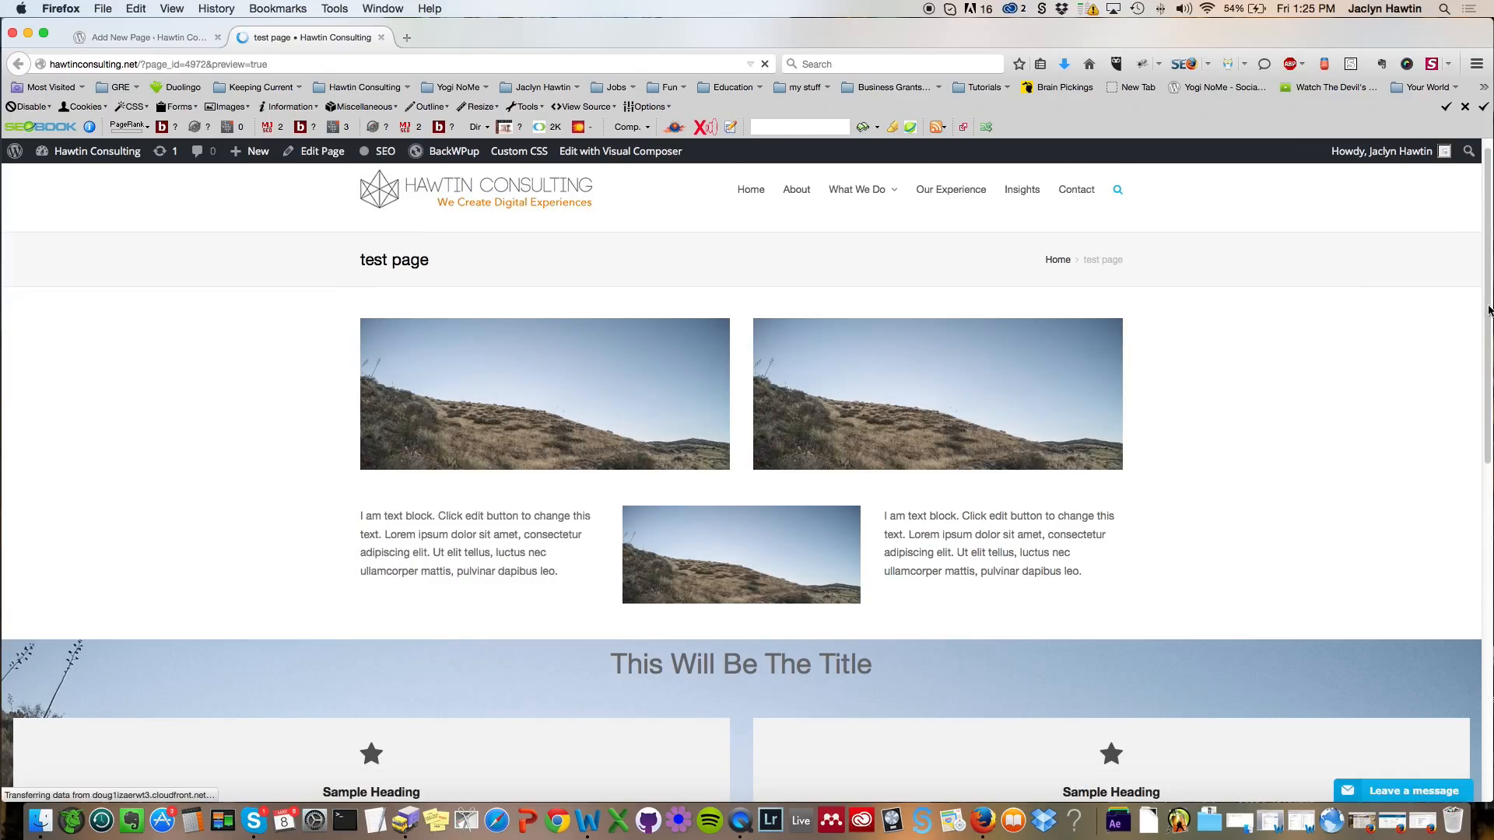
scroll(1488, 311, "down", 5)
scroll(1488, 319, "up", 5)
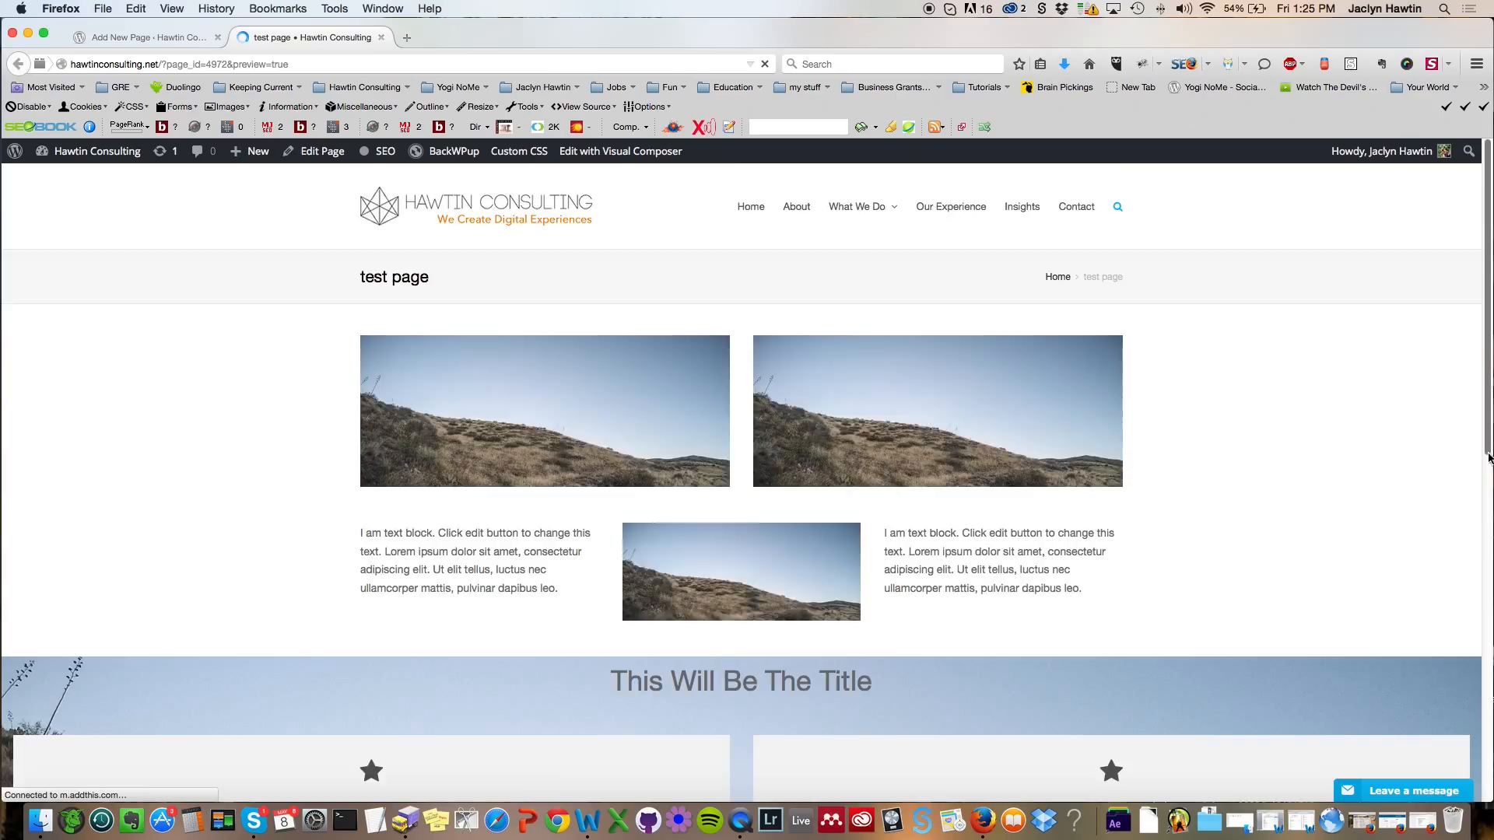
scroll(1489, 447, "down", 5)
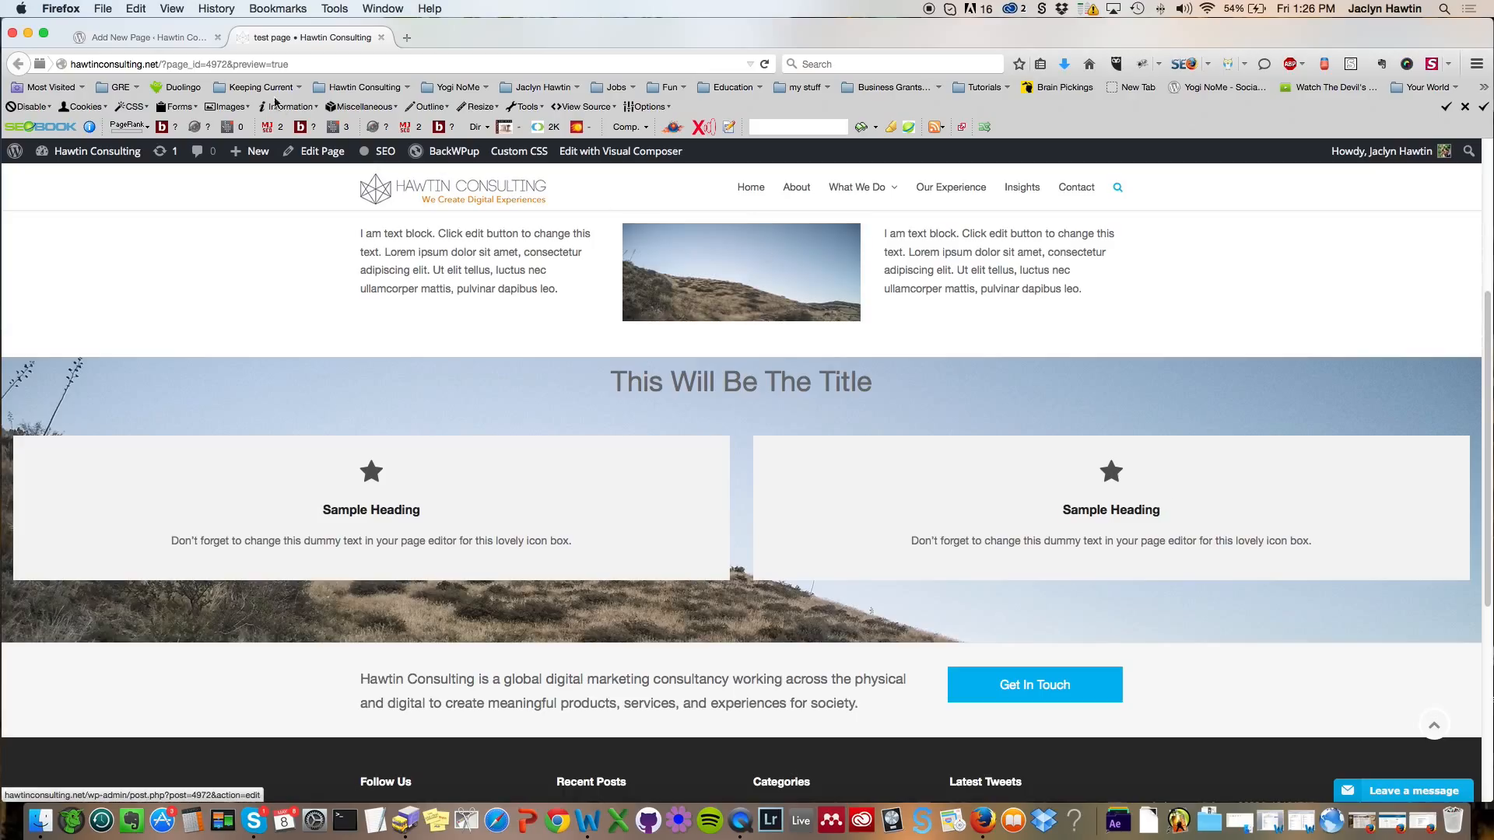
Step: Set the outer bottom row's Center Row Content option to Yes and save the row settings
left_click(163, 44)
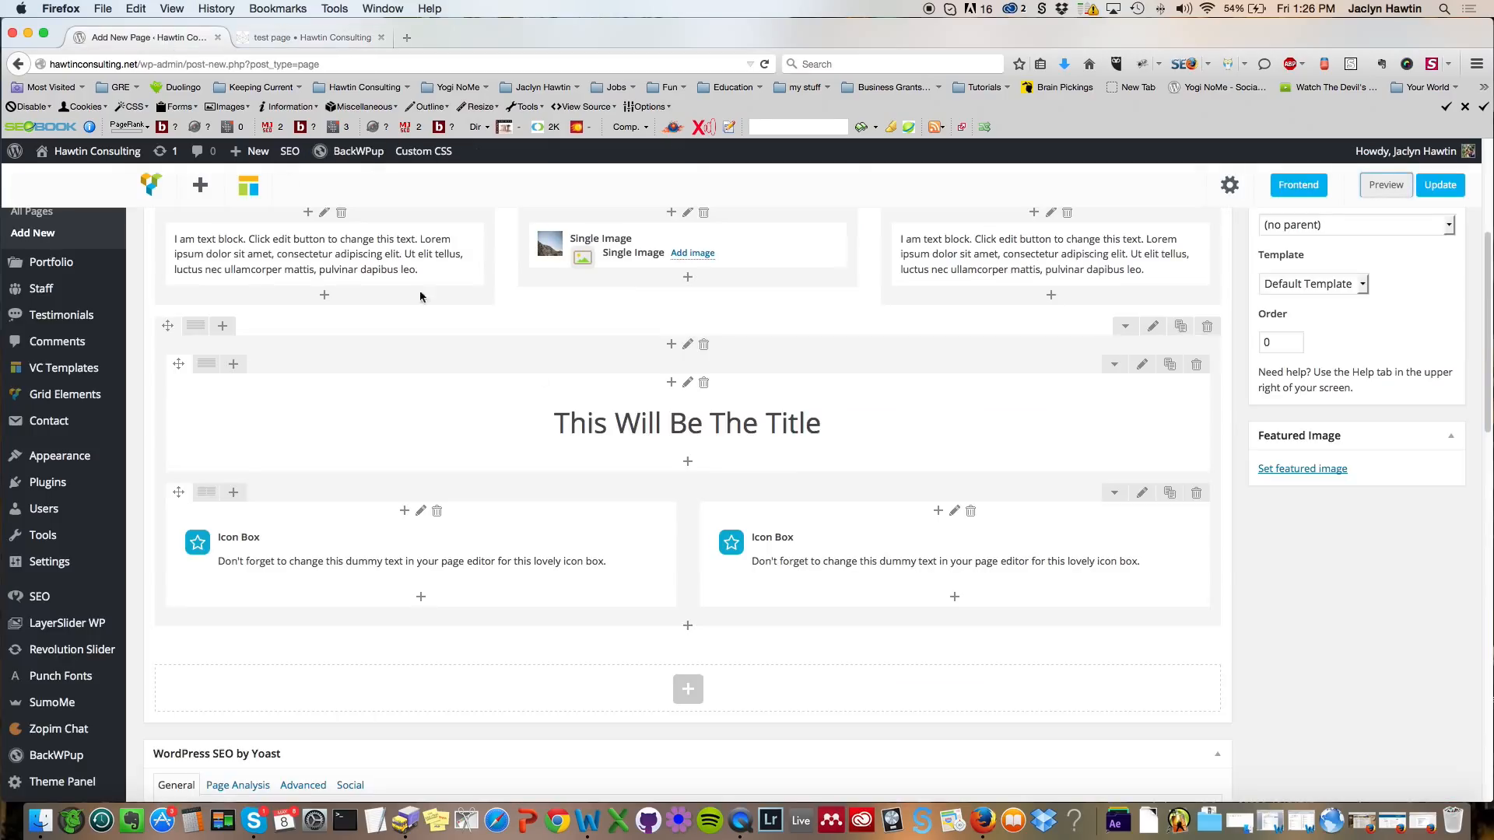
left_click(1151, 328)
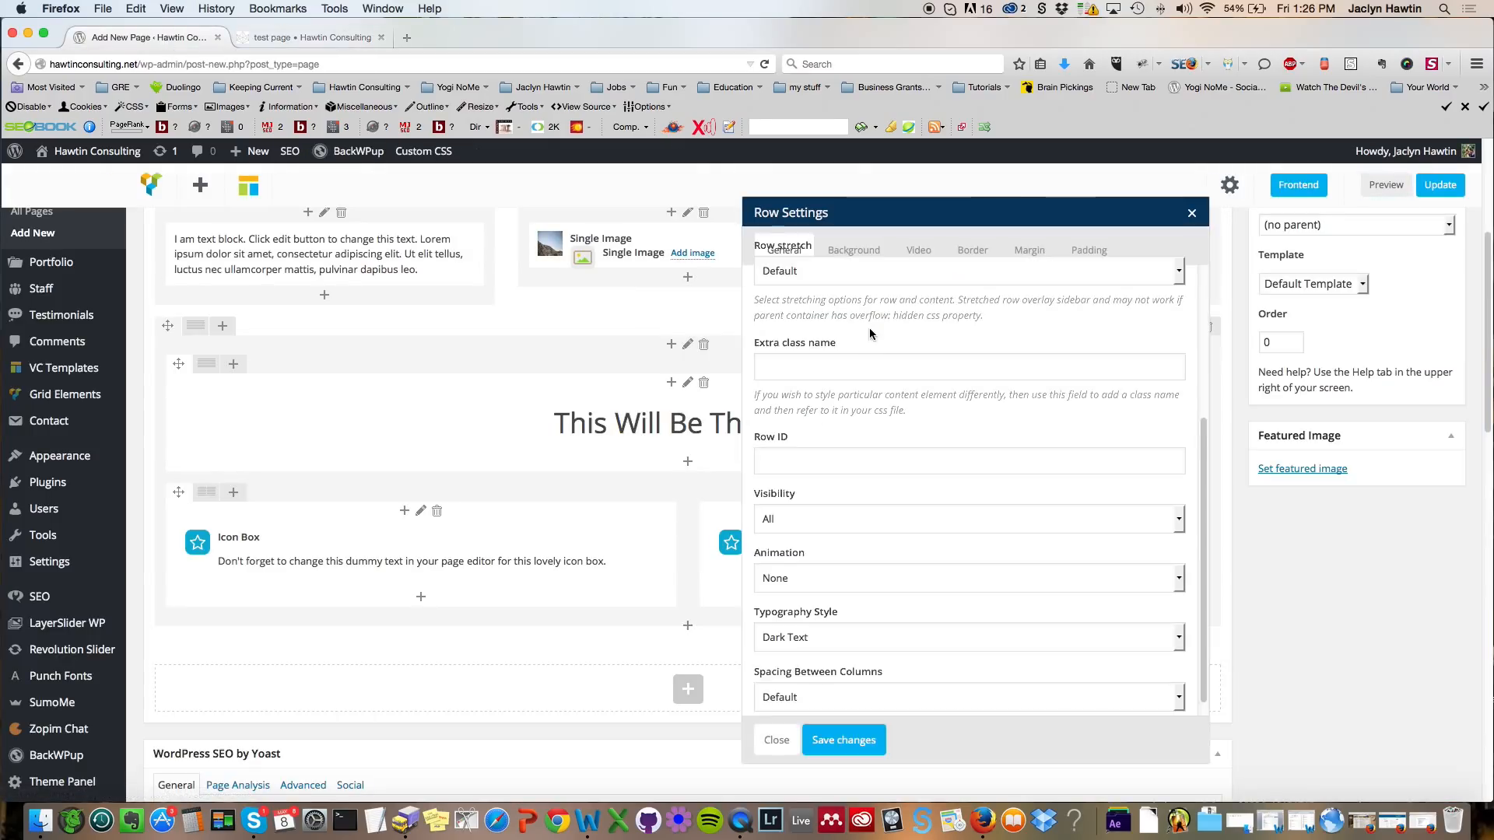
left_click(1190, 214)
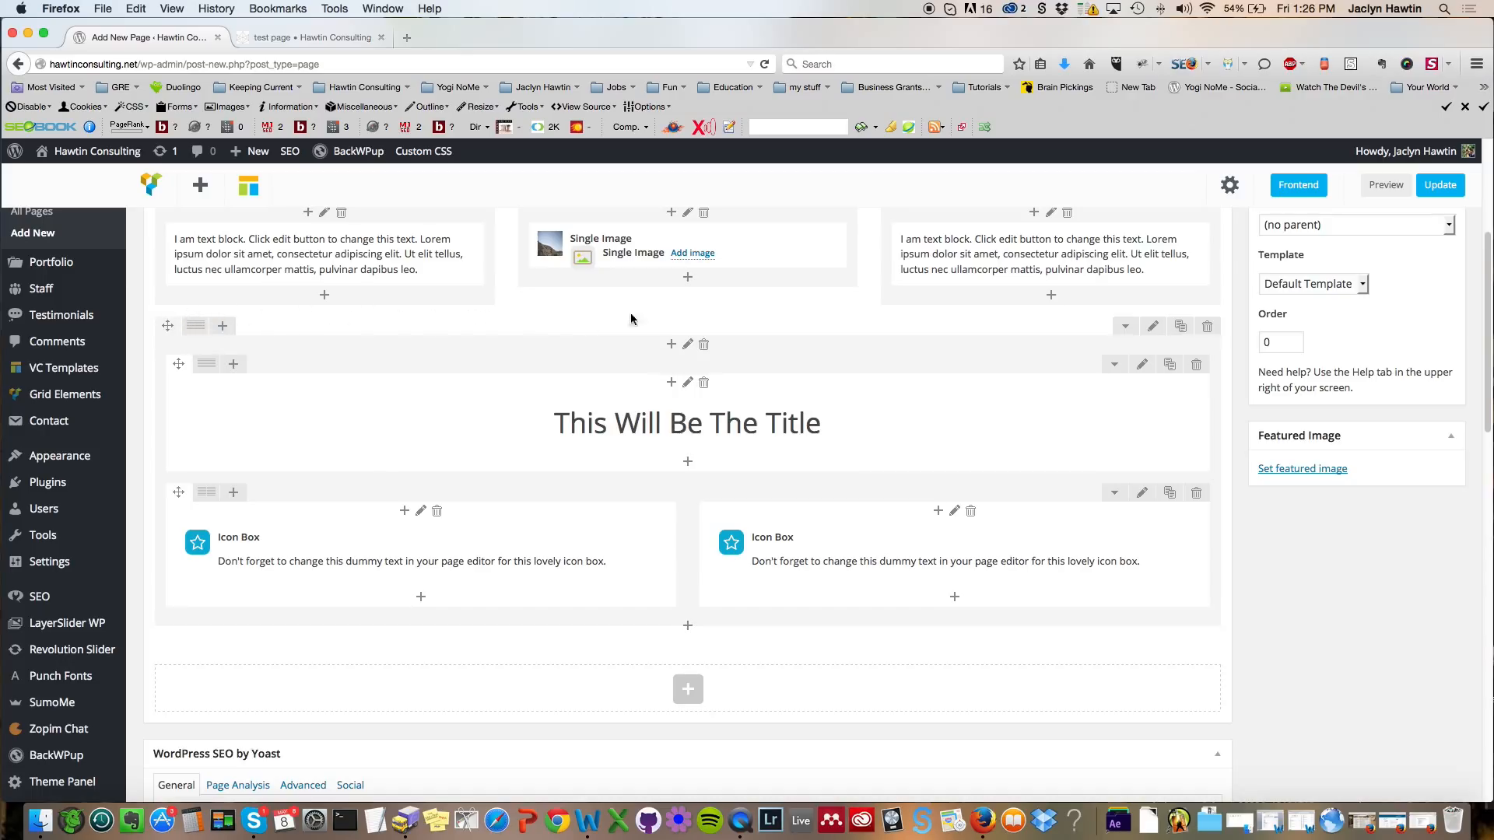
left_click(1155, 328)
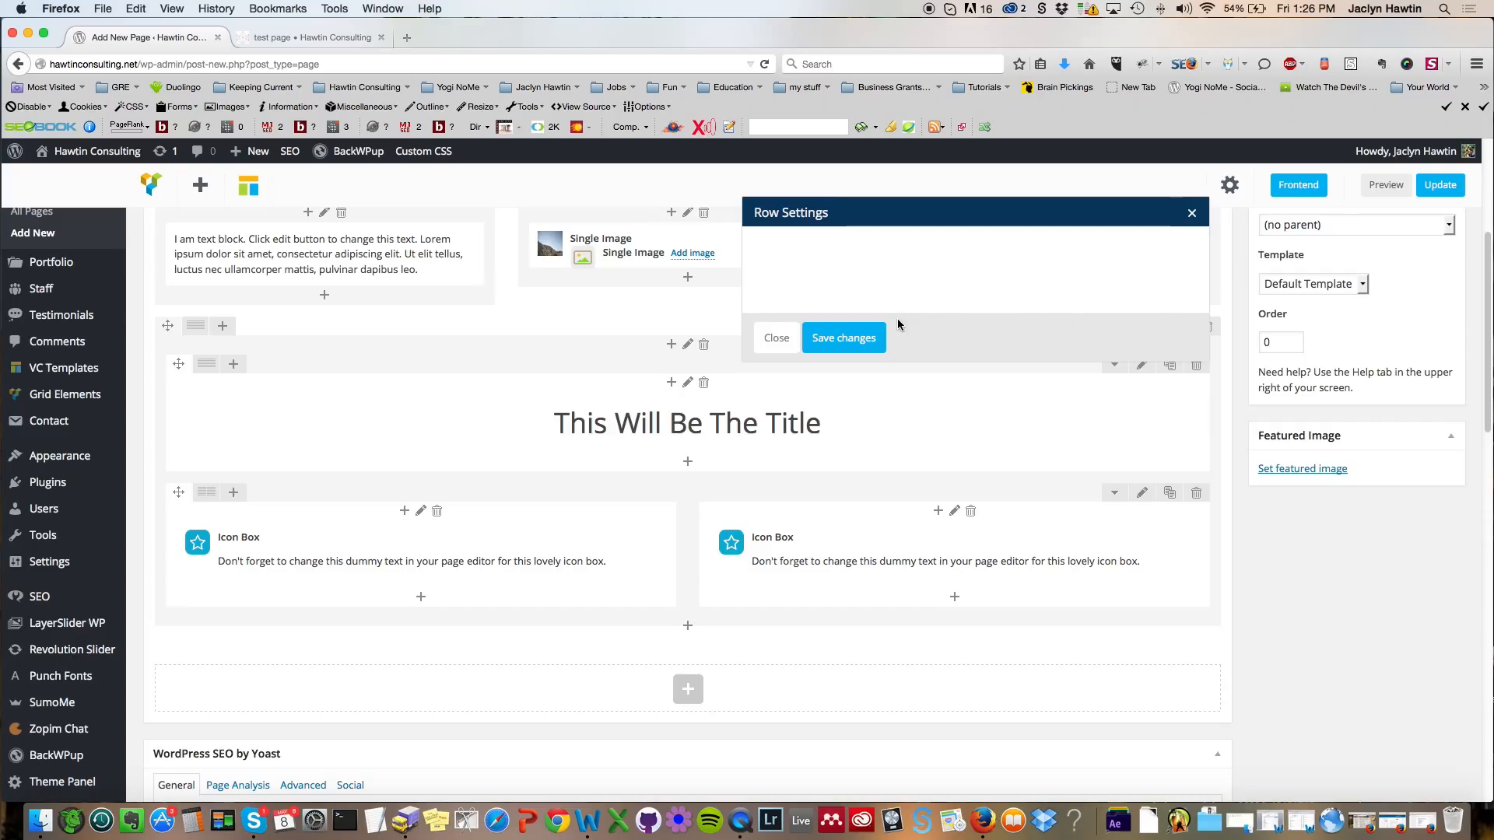
scroll(826, 684, "down", 2)
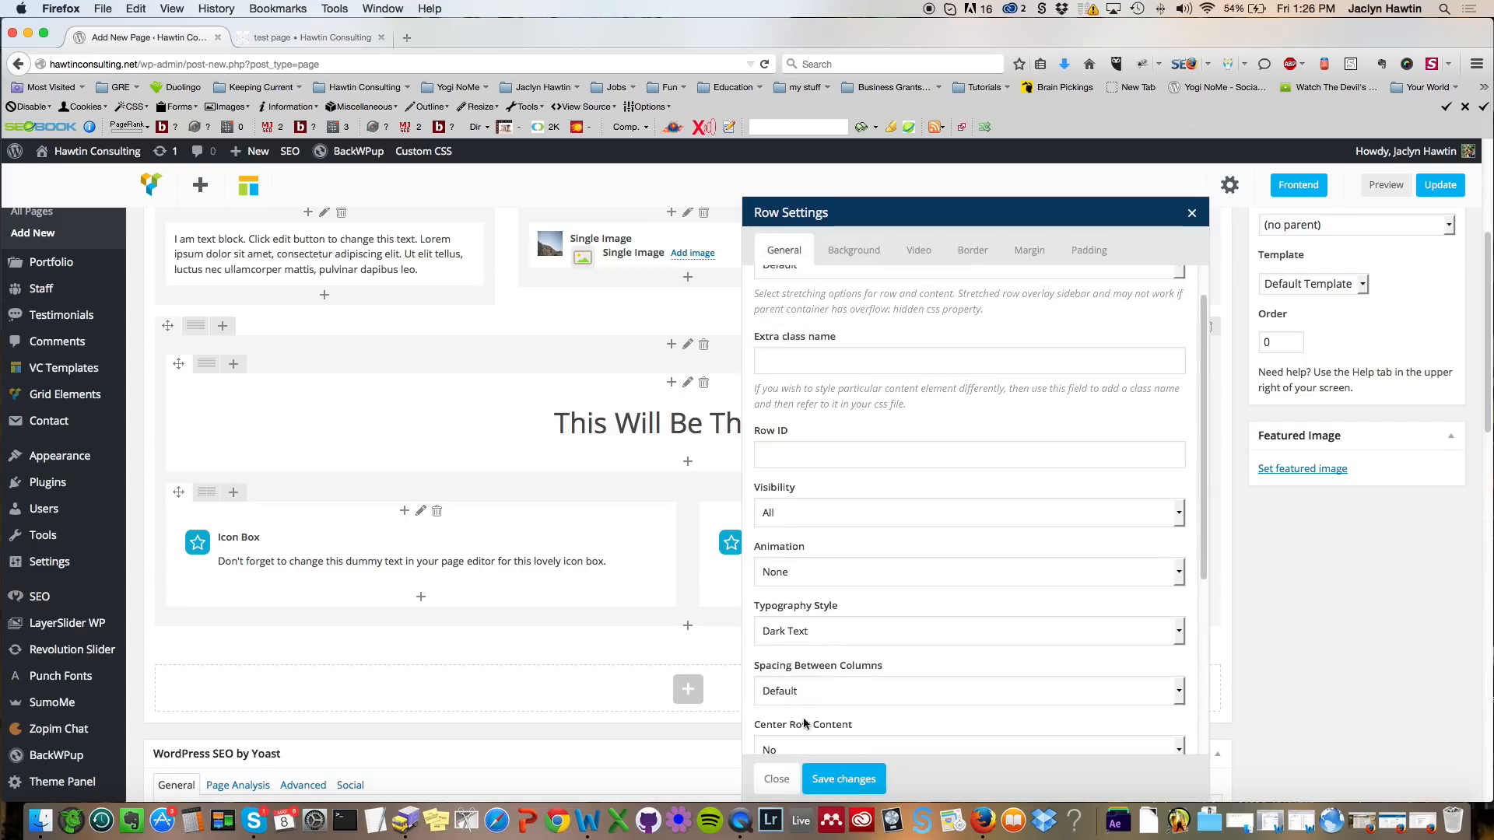
left_click(799, 748)
left_click(779, 787)
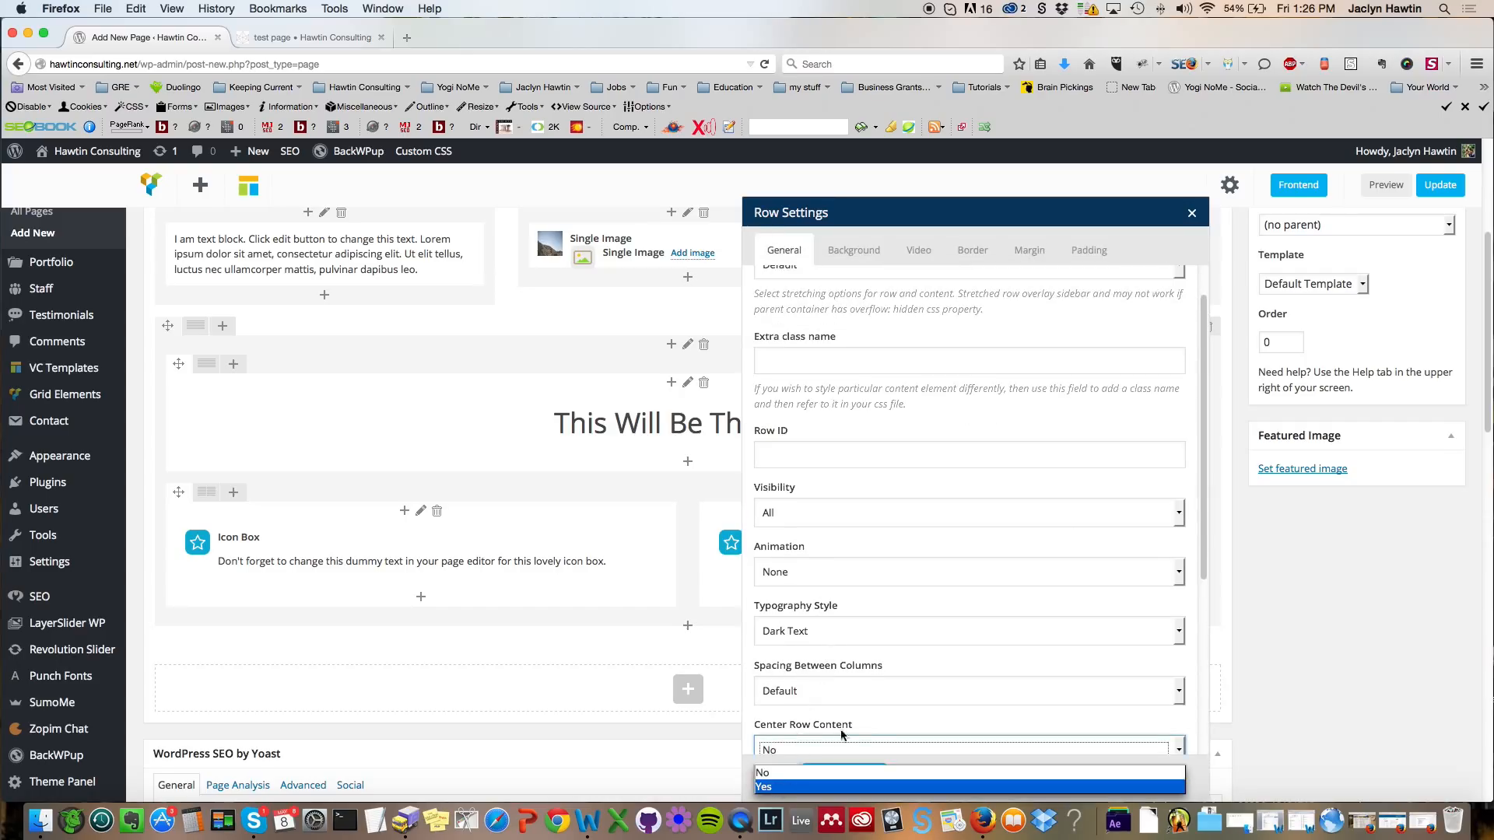
left_click(846, 783)
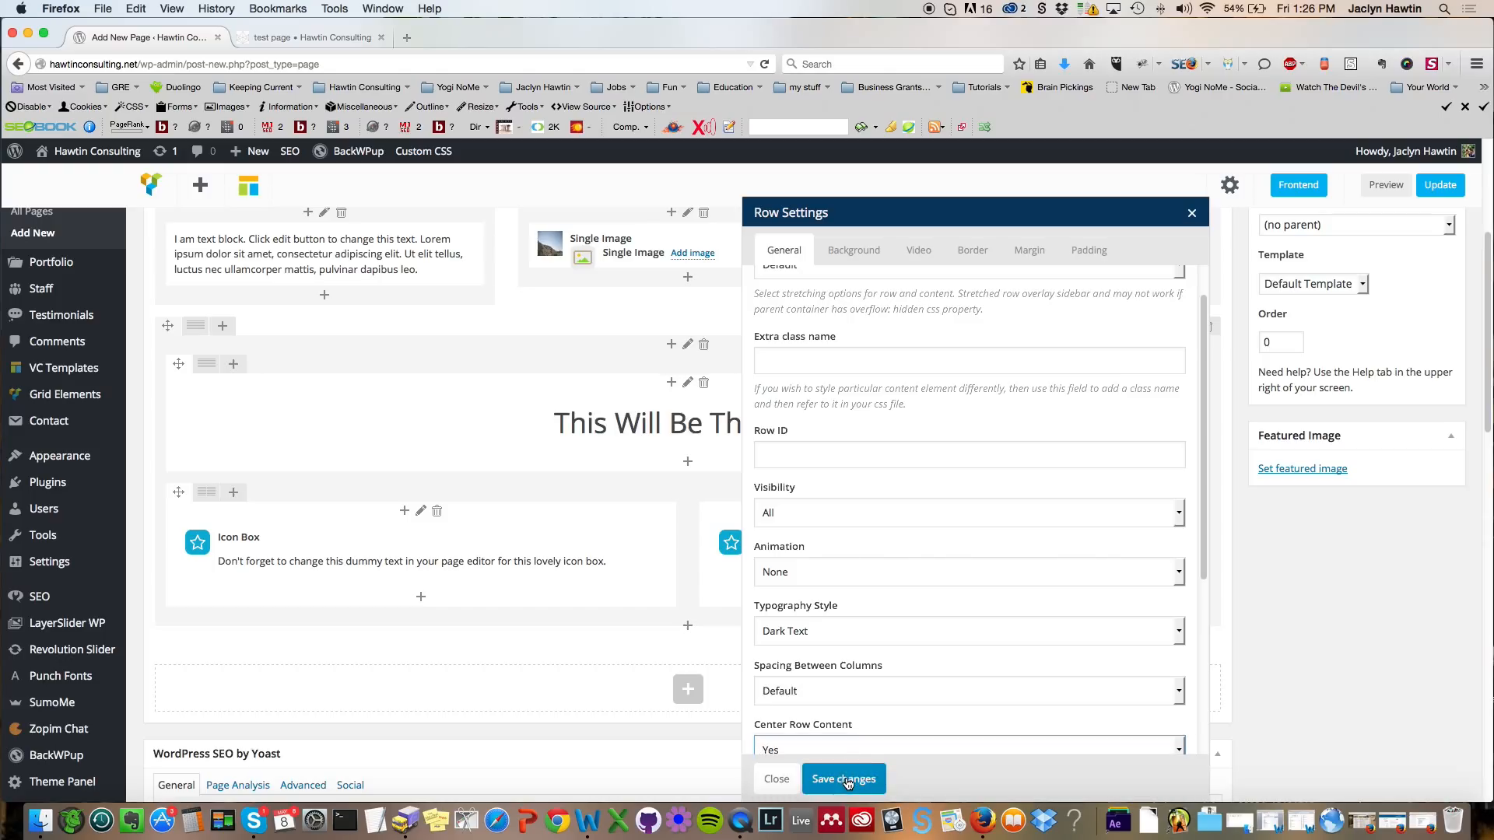
Step: Preview the updated page and scroll through the centered titled row and icon boxes
left_click(1383, 190)
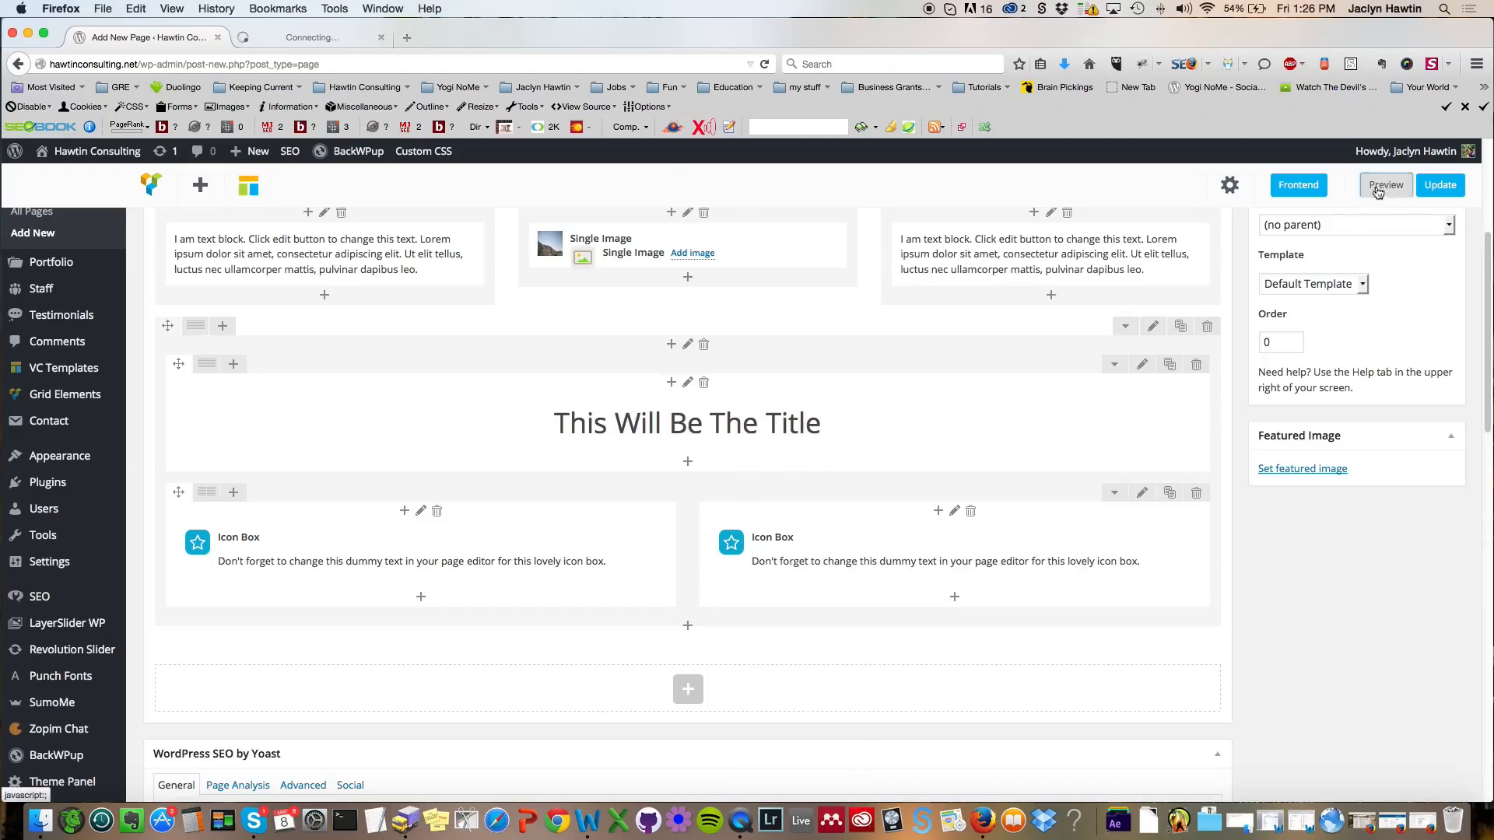
left_click(309, 39)
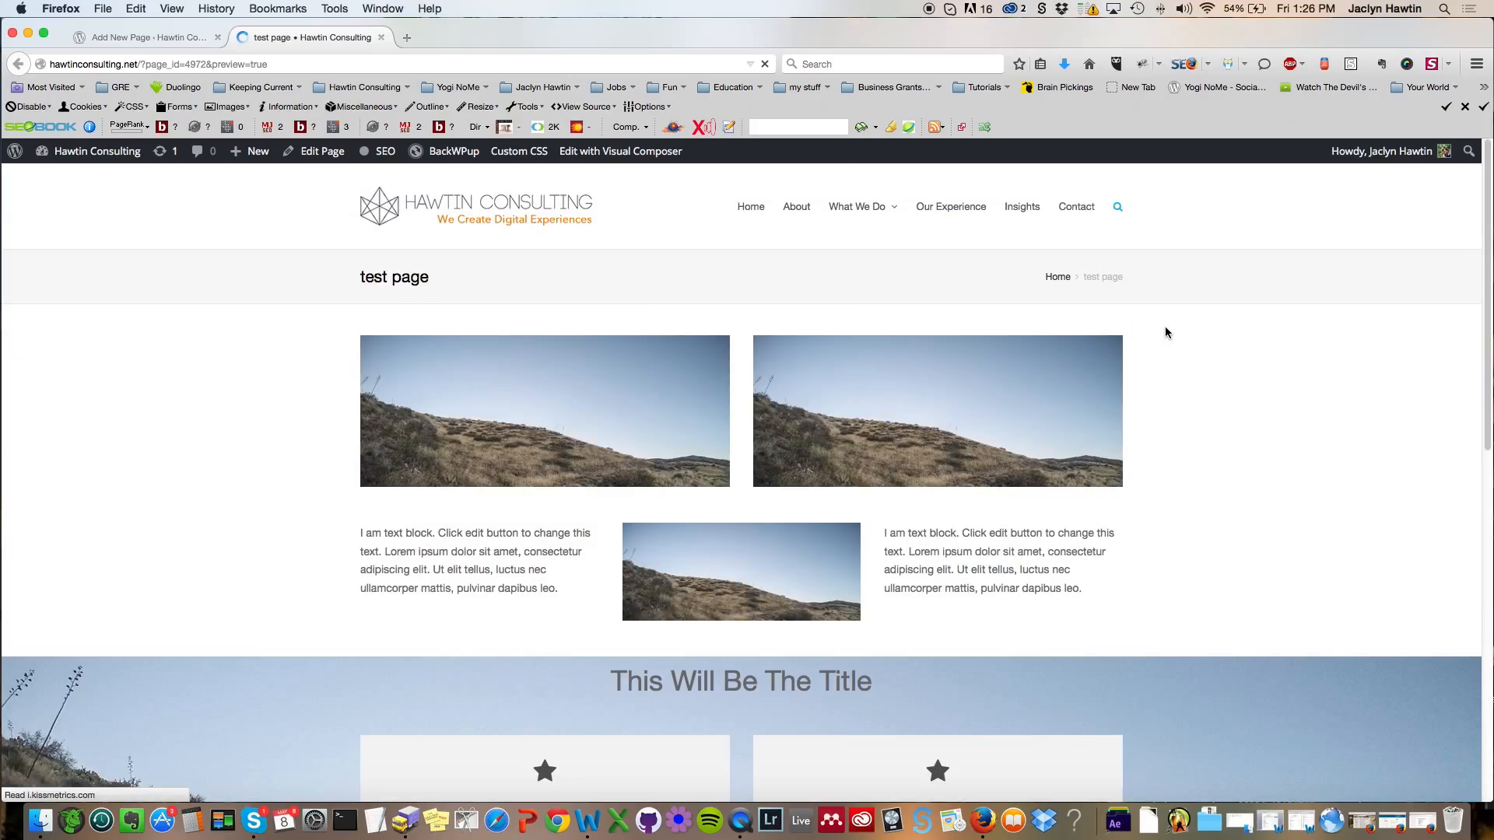
scroll(1165, 327, "down", 1)
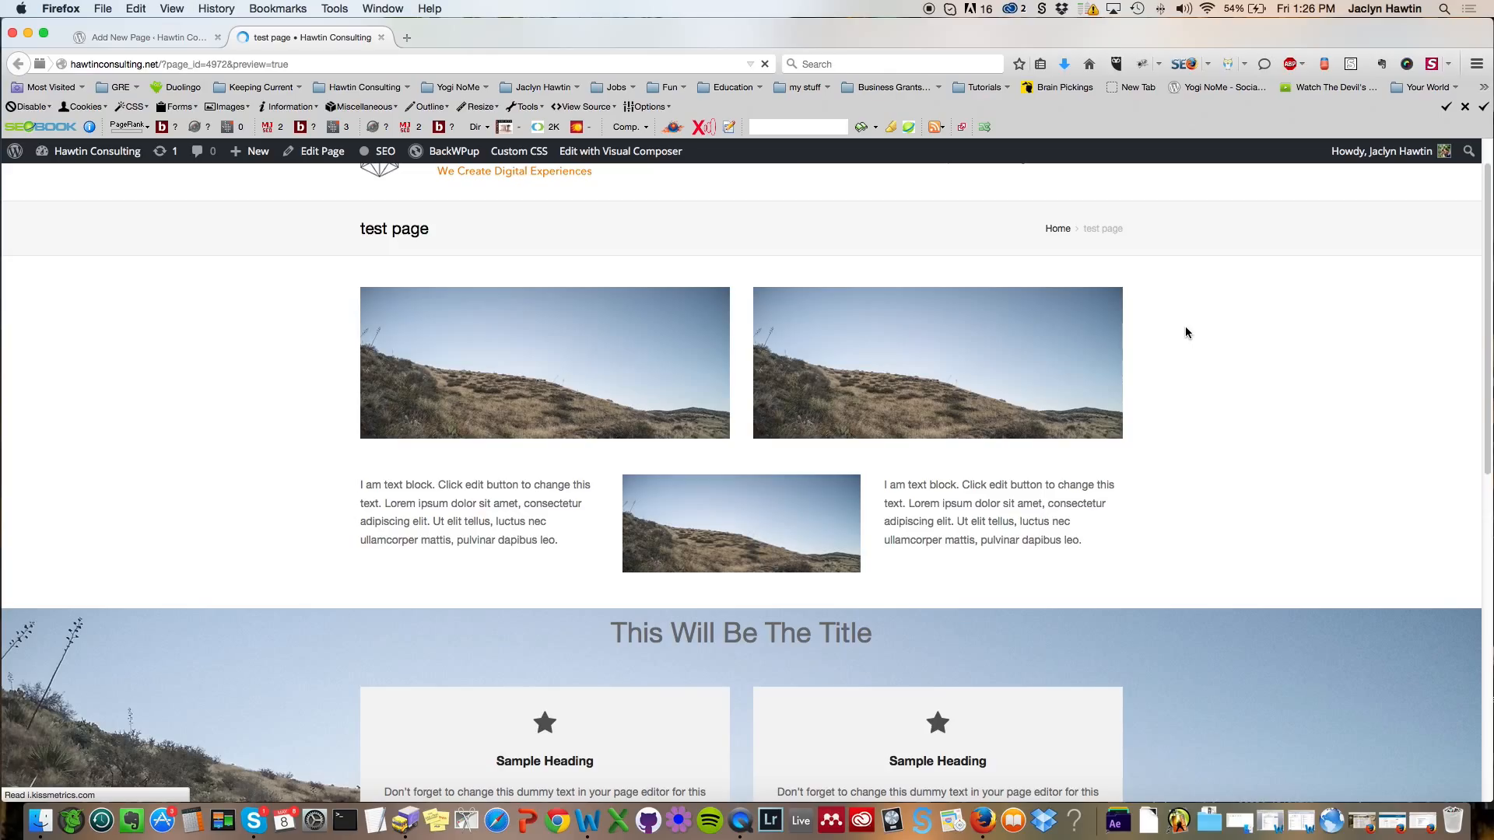
scroll(1187, 327, "down", 1)
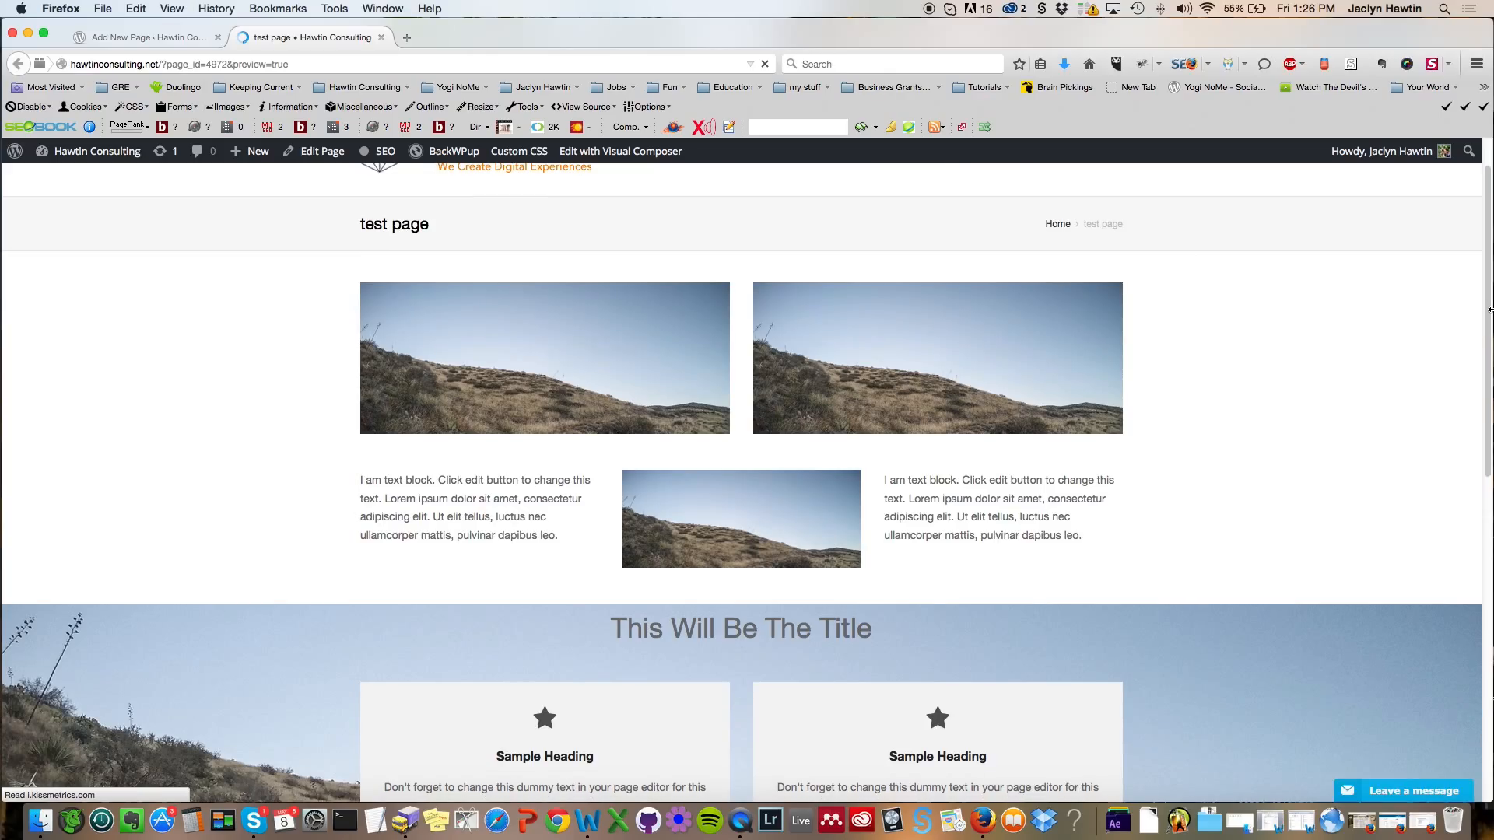
scroll(1489, 309, "down", 10)
scroll(1489, 309, "down", 2)
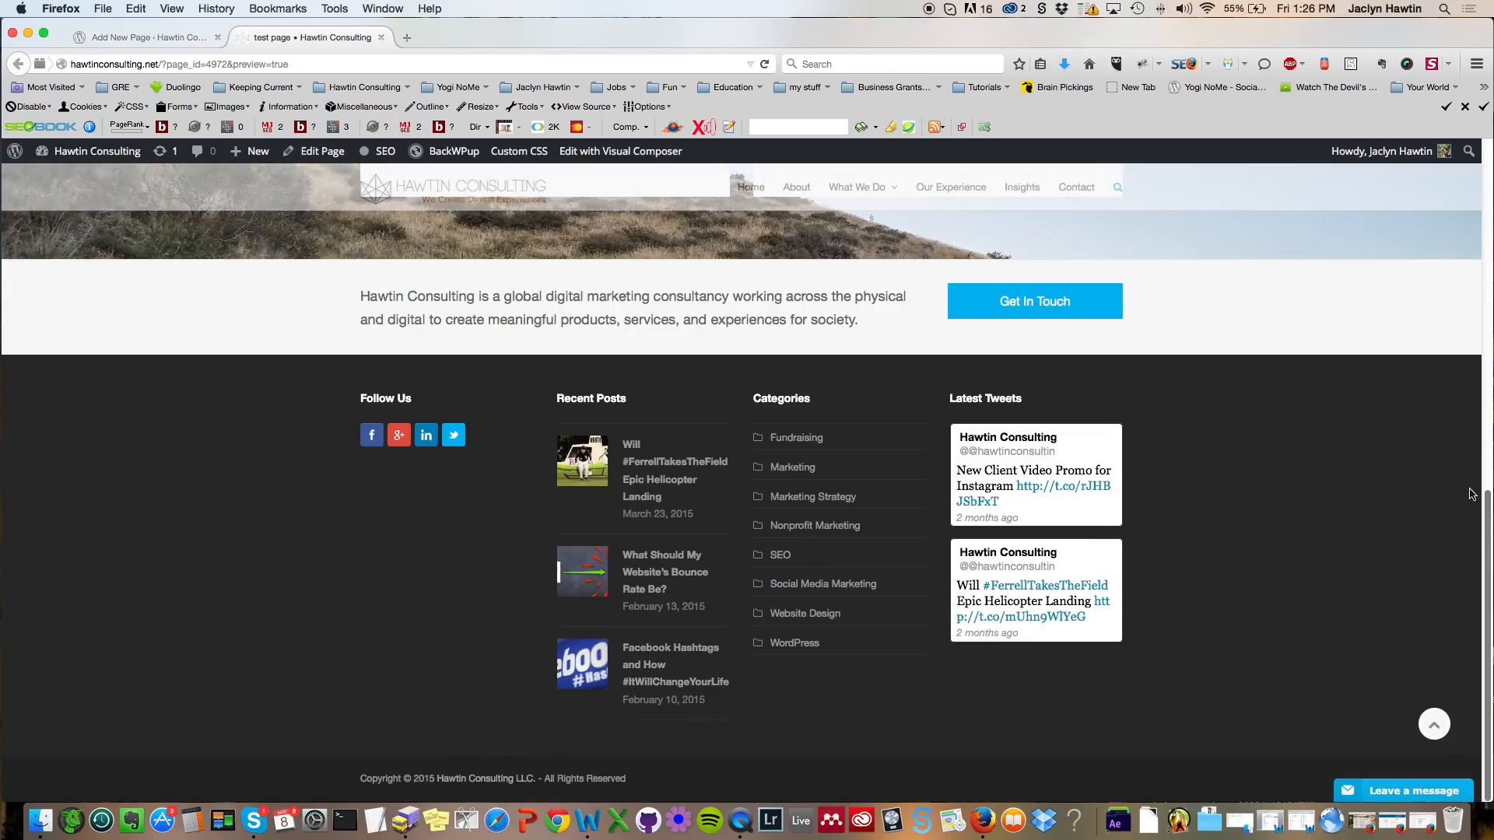
left_click_drag(1489, 511, 1489, 308)
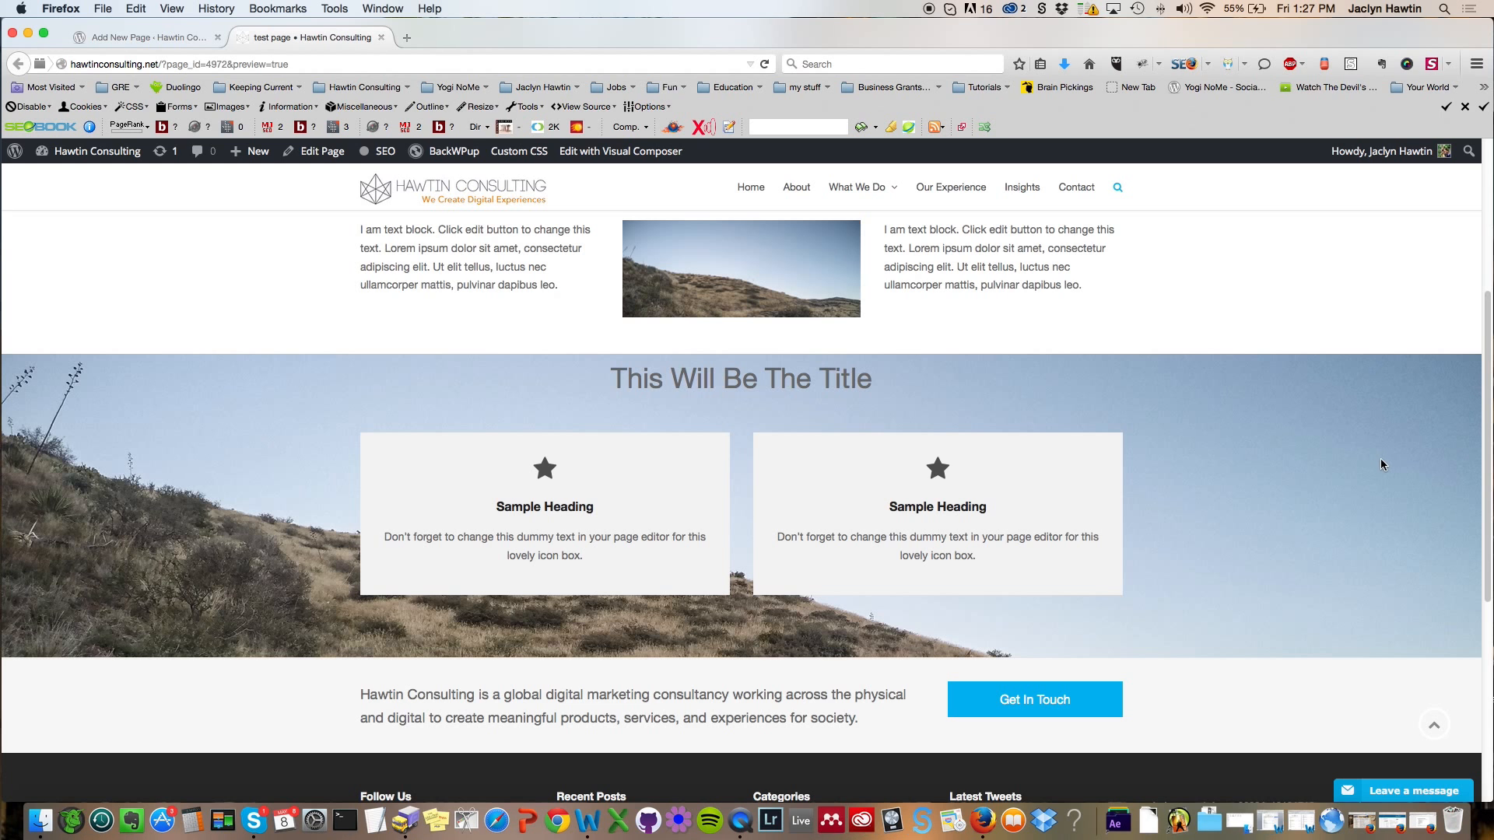
left_click_drag(1486, 417, 1487, 442)
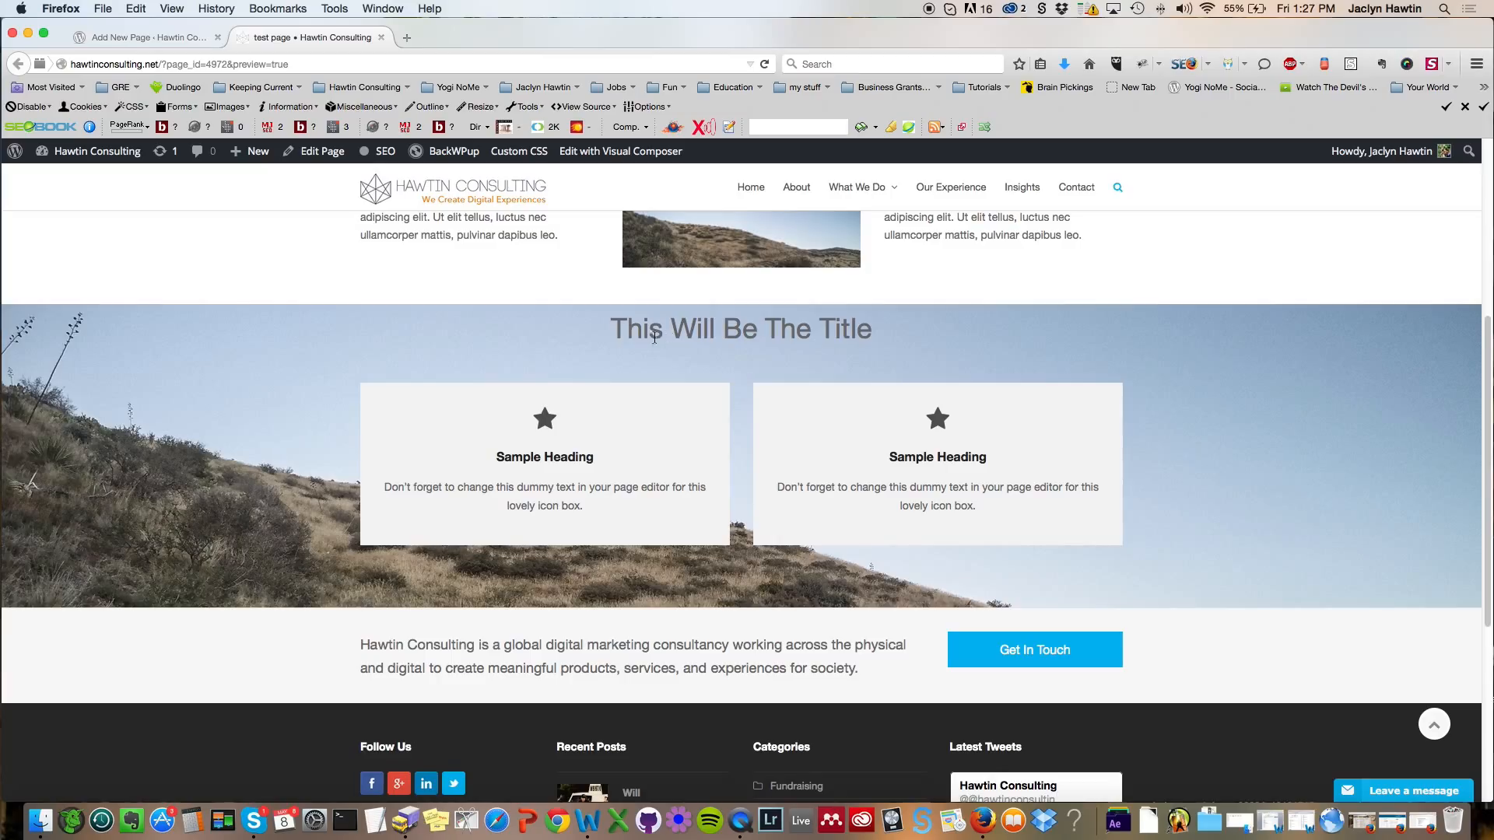
left_click_drag(636, 332, 1300, 350)
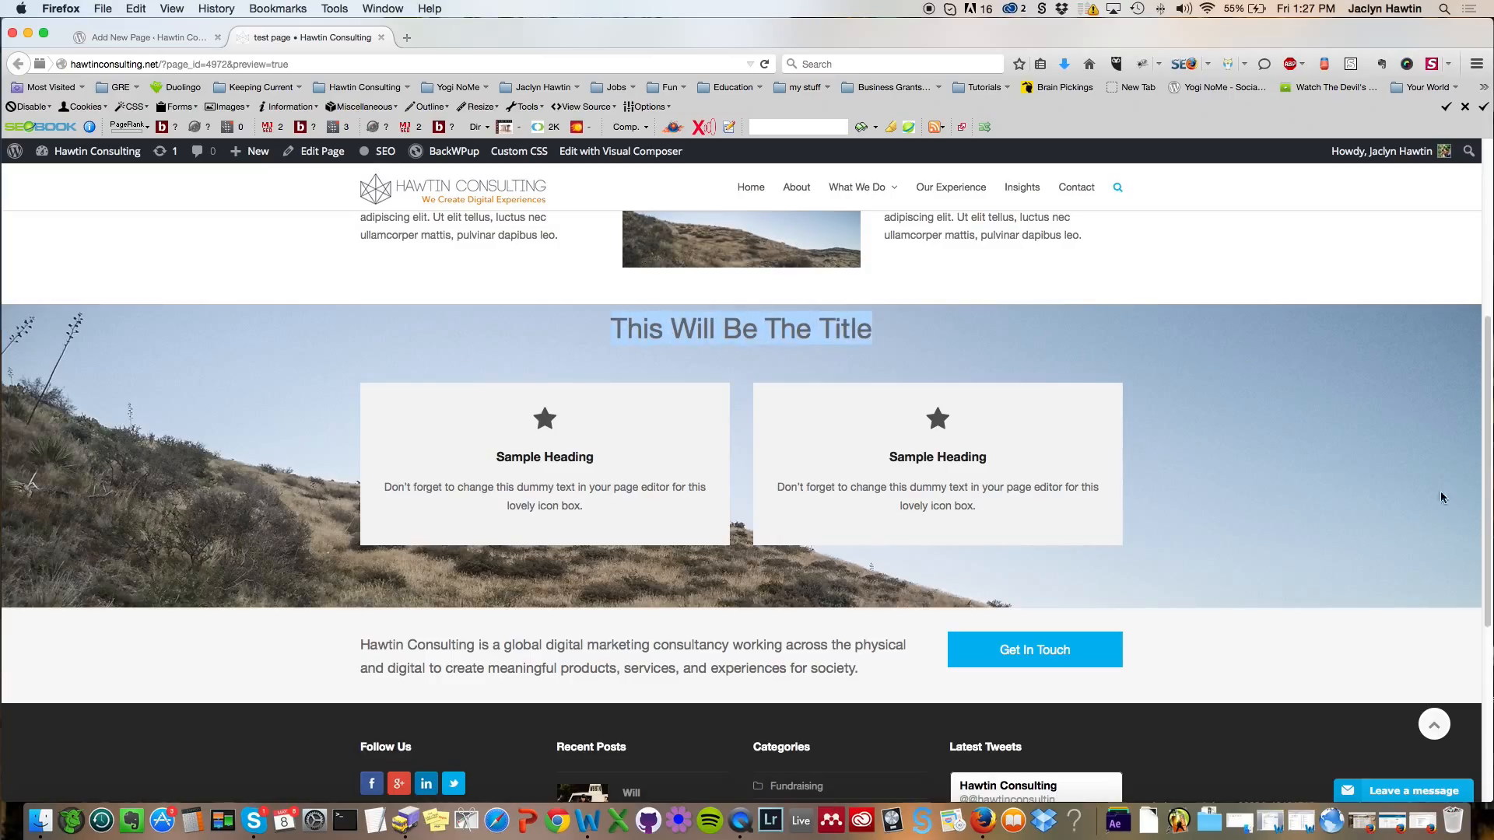
Step: Examine the title's position in the preview and compare it with the titled row in the editor
left_click(614, 328)
left_click_drag(615, 328, 919, 325)
left_click(734, 328)
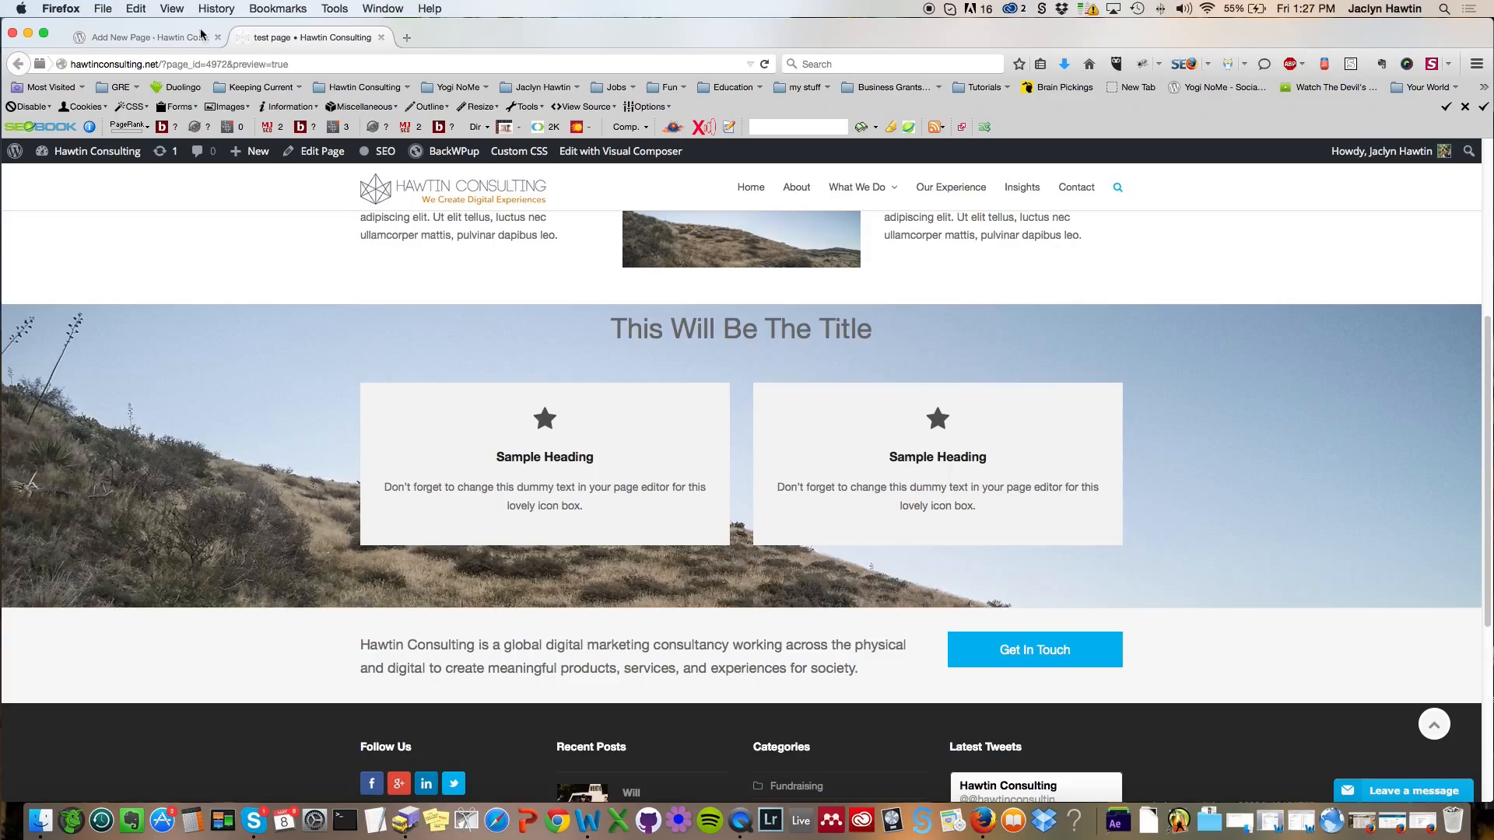
left_click(148, 38)
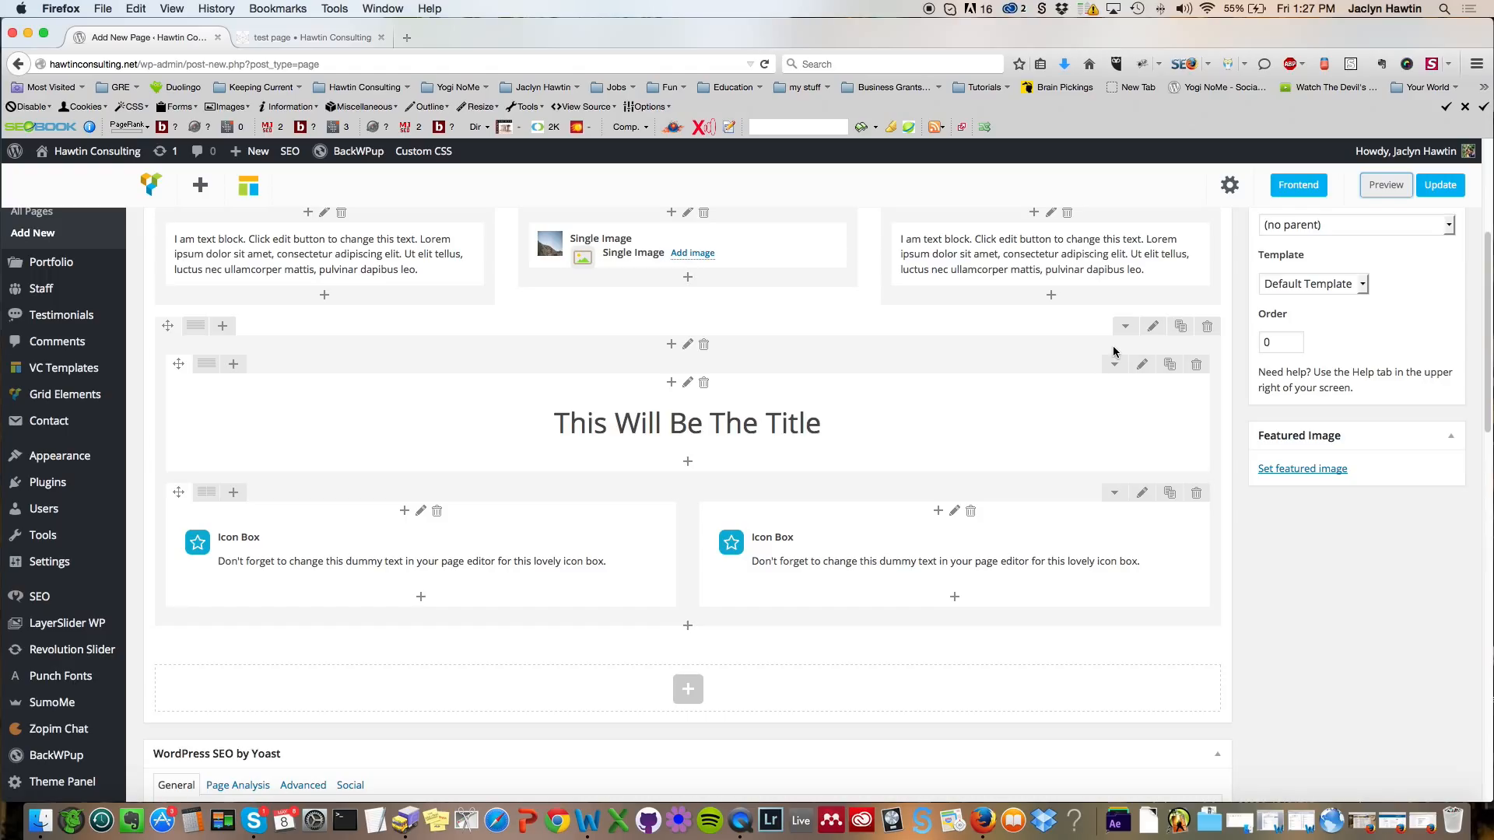
left_click(332, 38)
scroll(1389, 452, "up", 1)
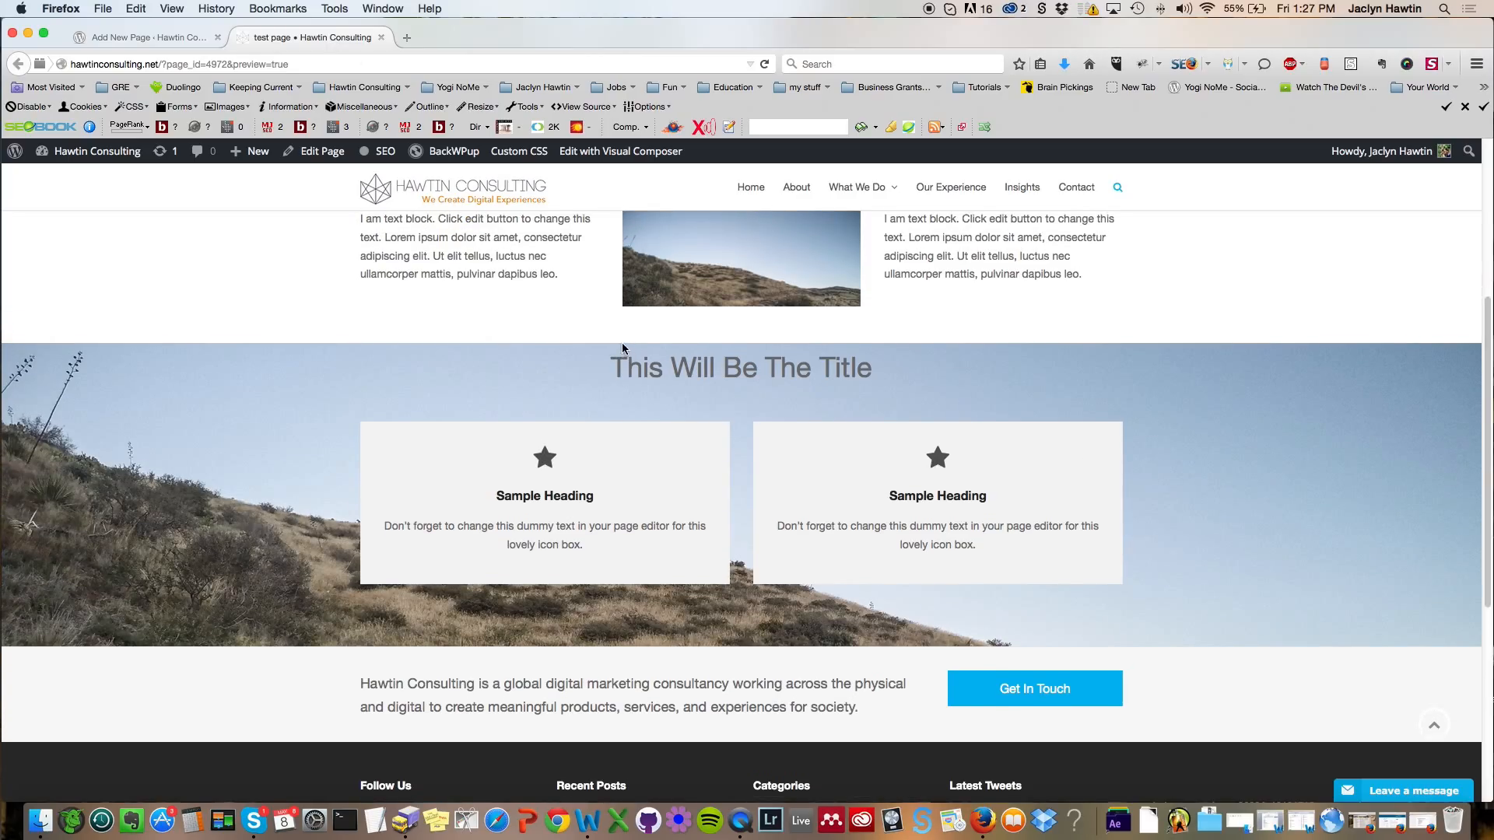
left_click_drag(617, 374, 910, 372)
left_click(910, 372)
left_click(167, 39)
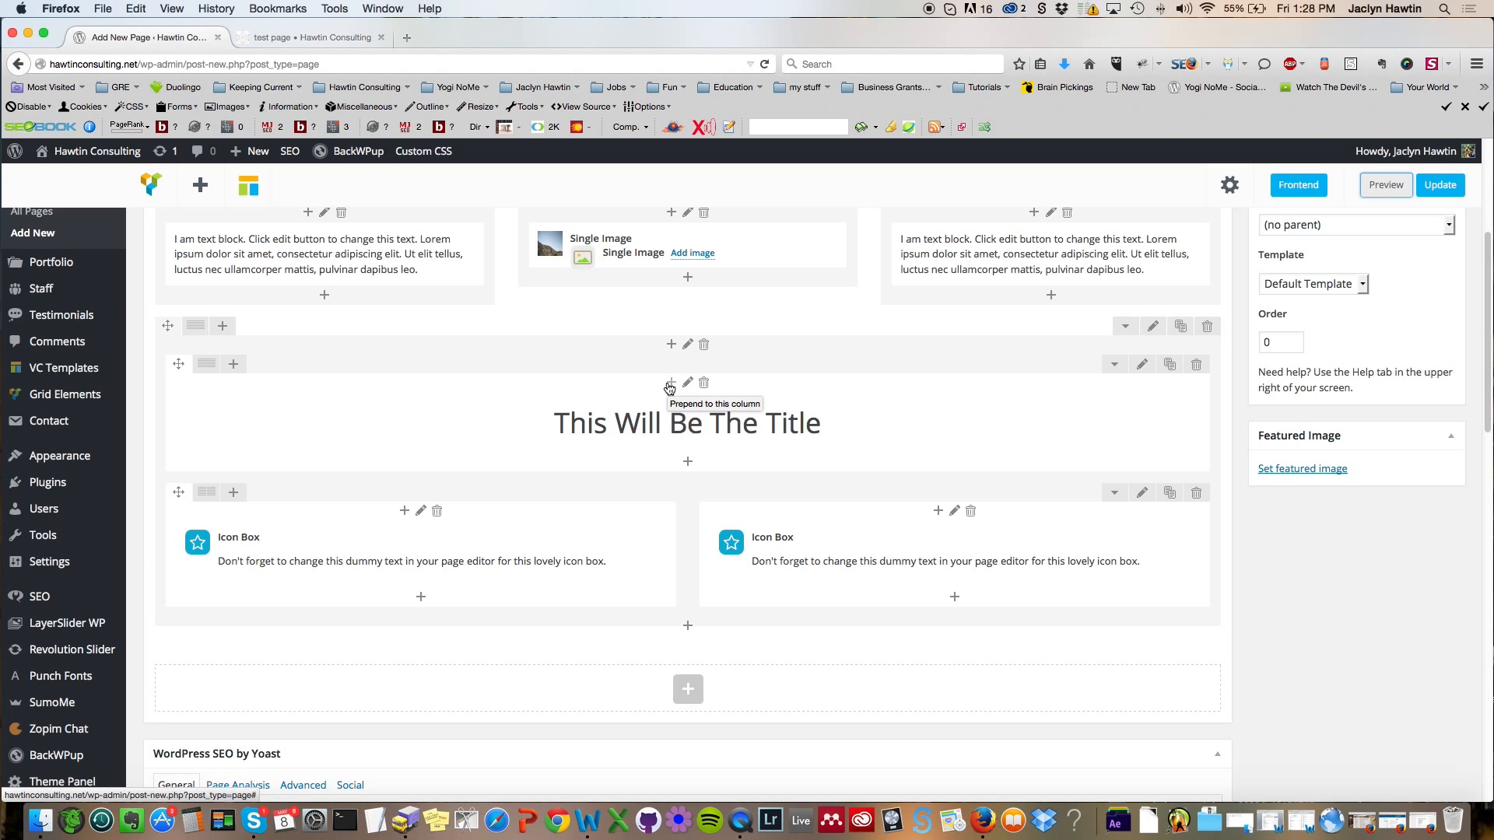
Step: Prepend a Spacing element above the title inside the titled row's column
left_click(670, 383)
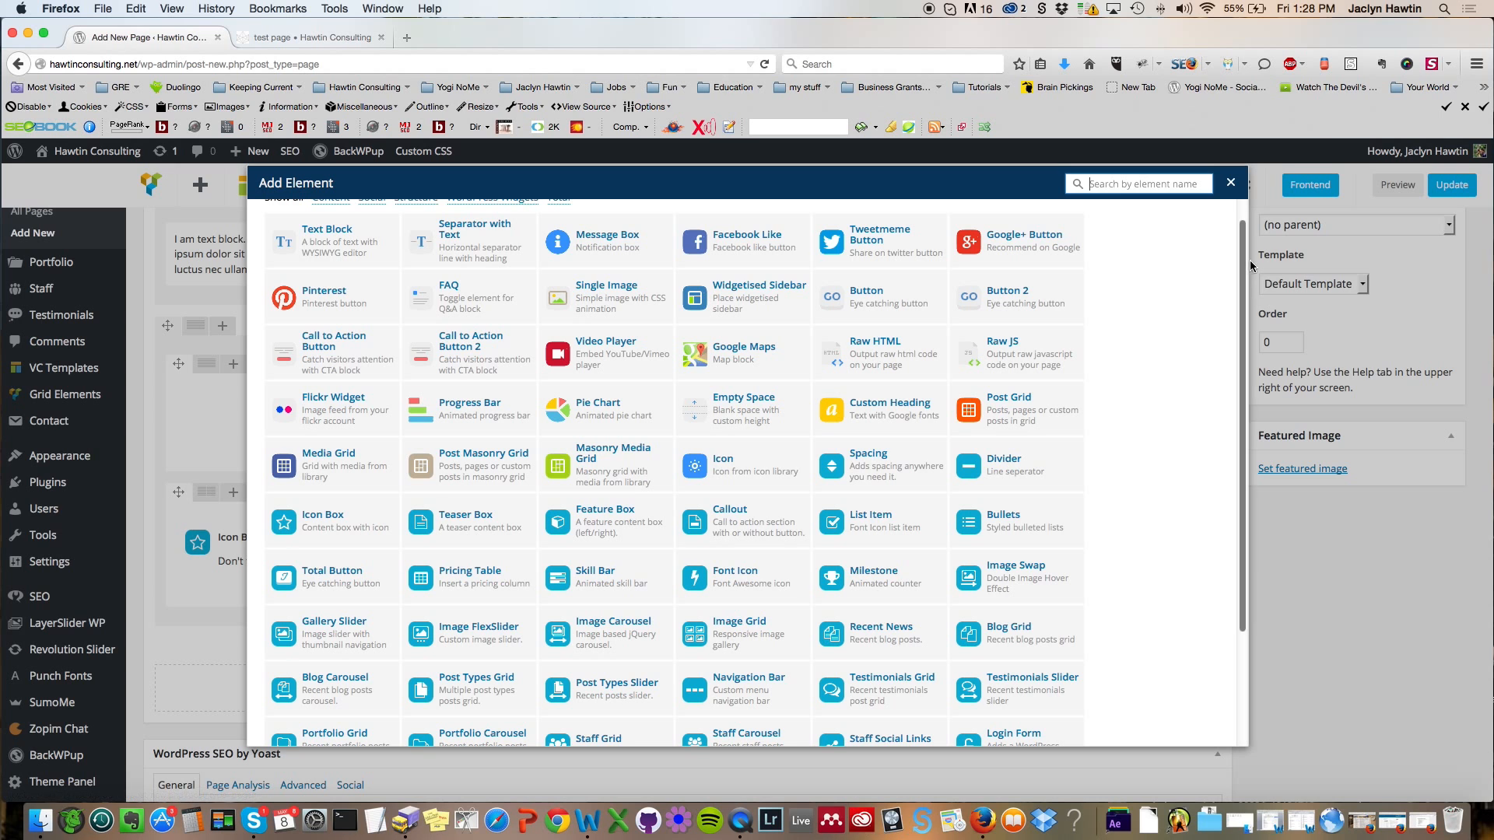
scroll(1247, 246, "up", 1)
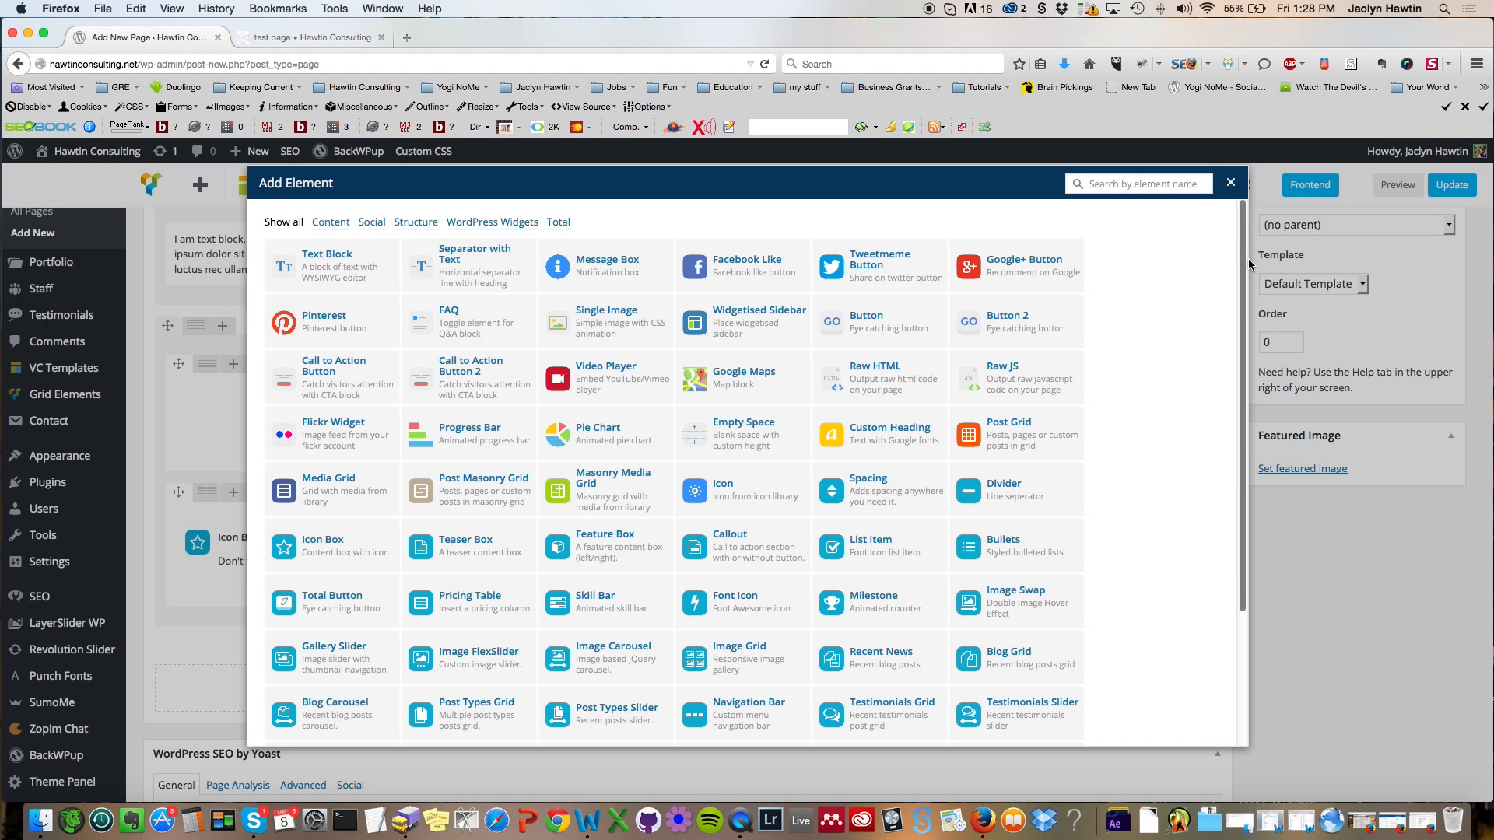
scroll(1248, 389, "down", 5)
scroll(1243, 472, "up", 1)
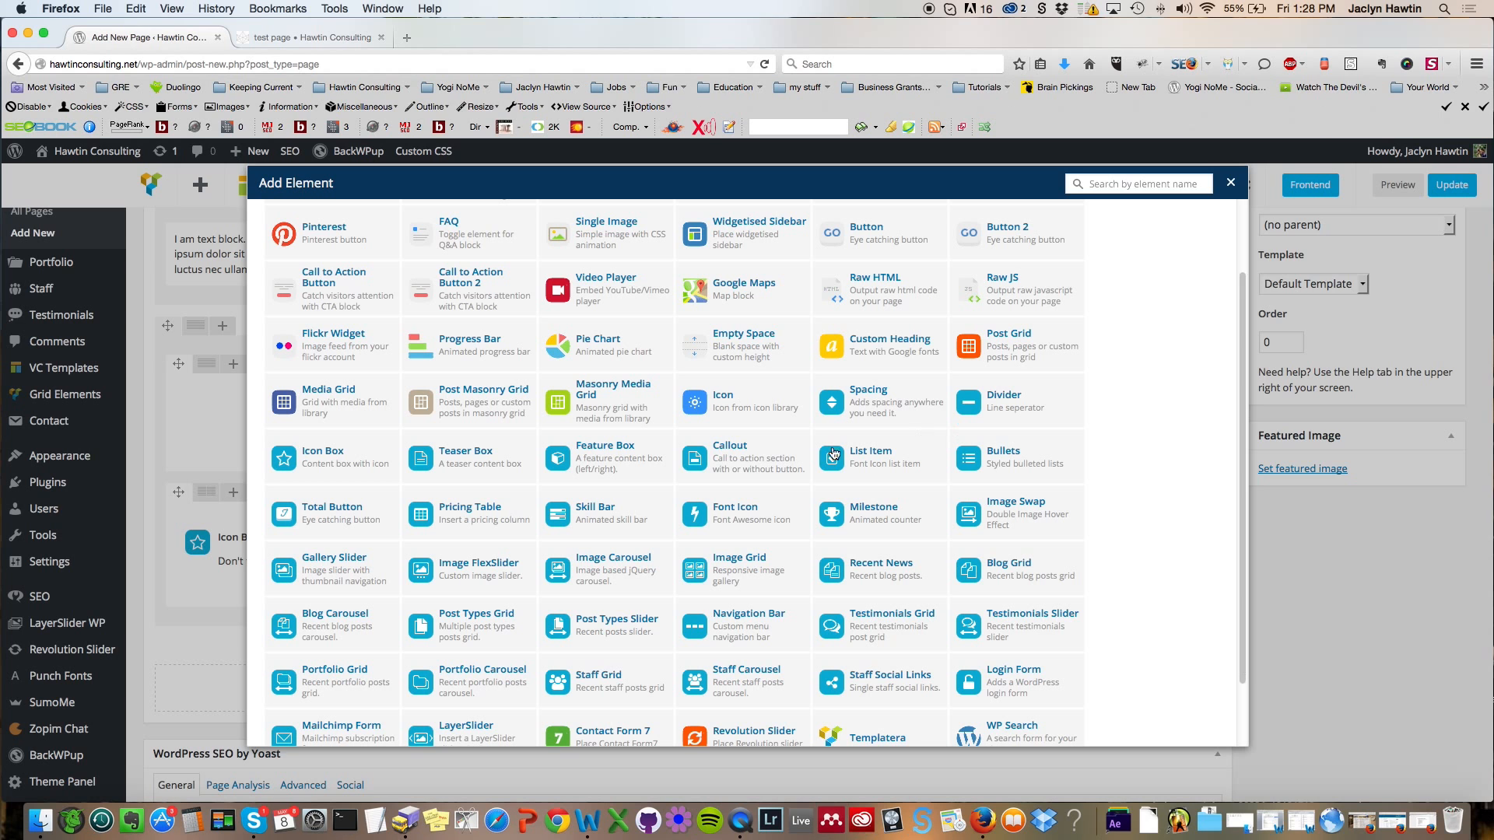
left_click(866, 402)
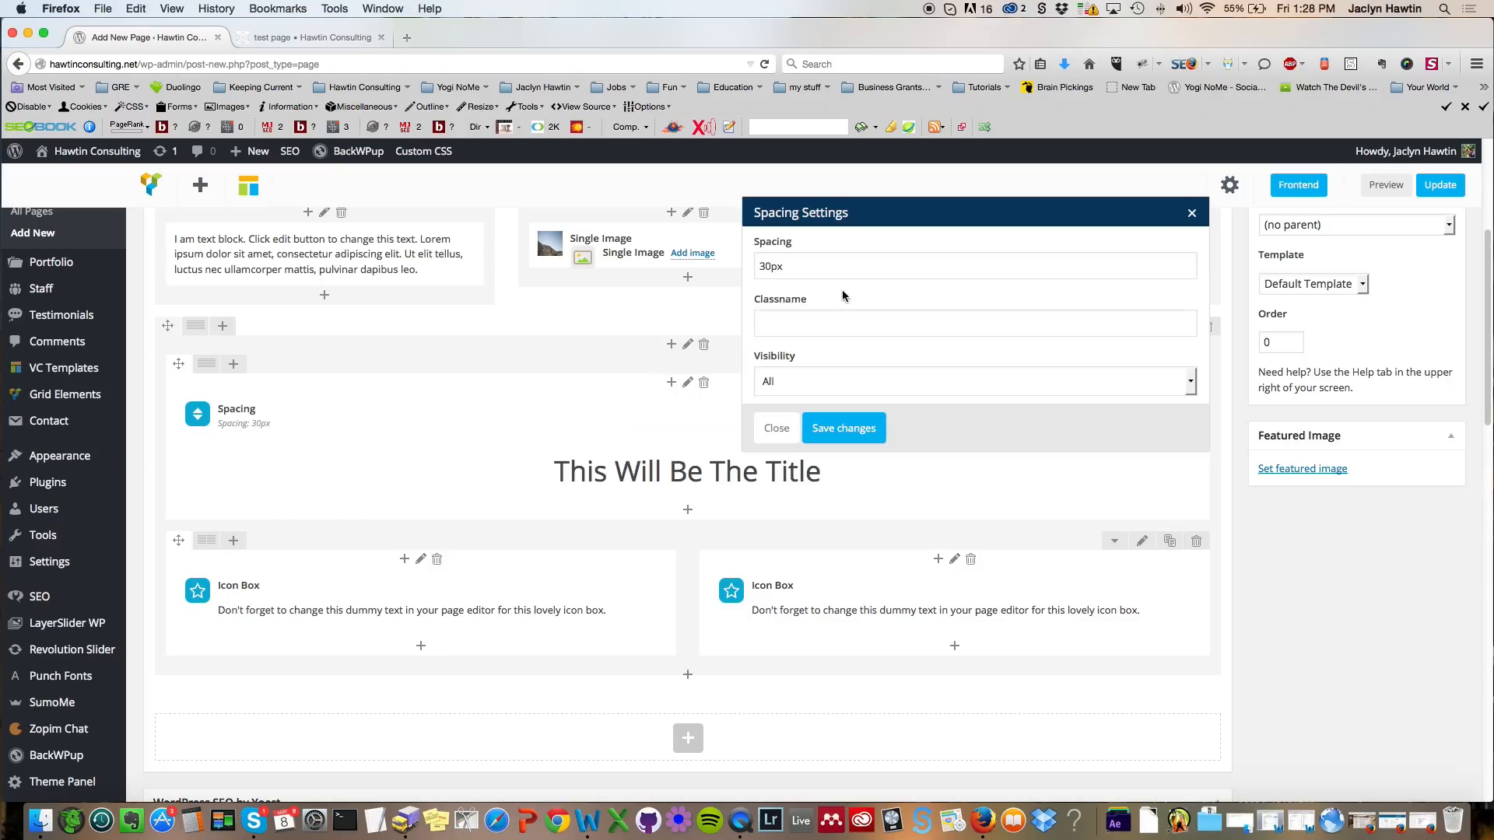
Step: Set the spacing to 30px and save the Spacing settings
left_click_drag(757, 268, 806, 268)
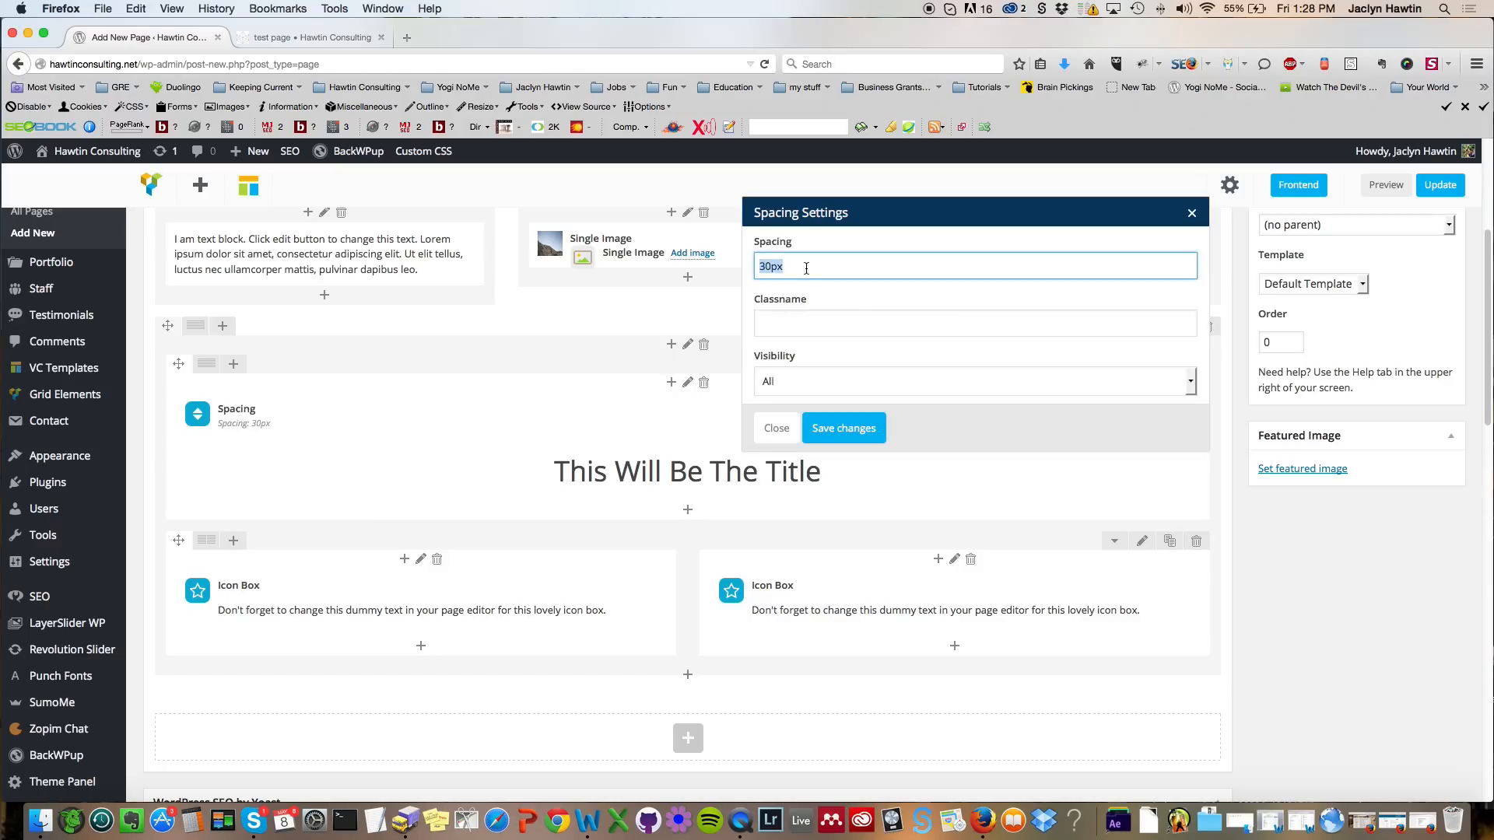
left_click(806, 268)
left_click_drag(773, 267, 755, 266)
type("50")
key("BackSpace")
key("BackSpace")
type("30")
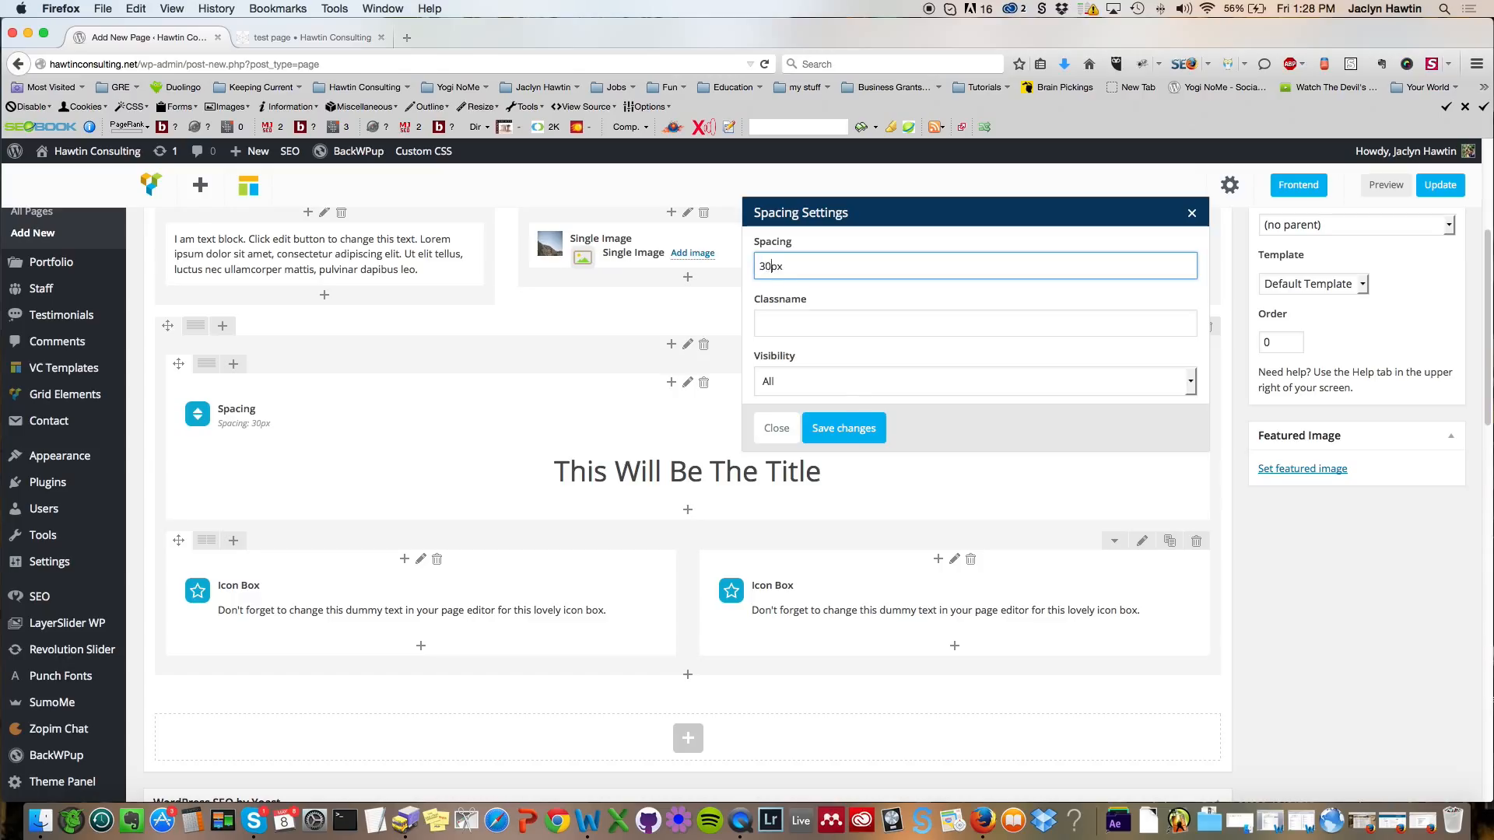
left_click(847, 429)
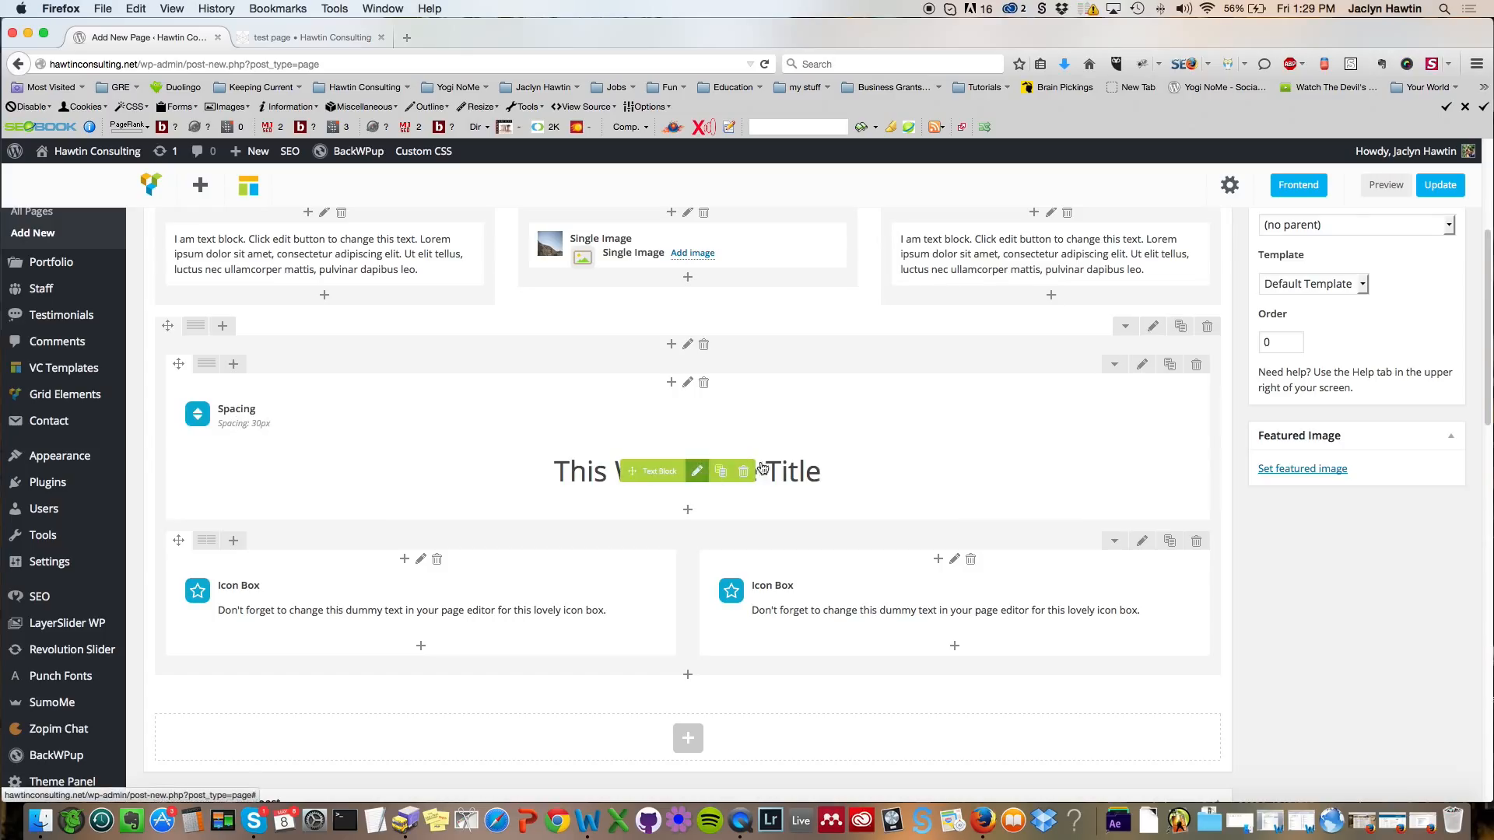
Step: Preview the page and scroll through the titled row with the added spacing and icon boxes
left_click(1385, 186)
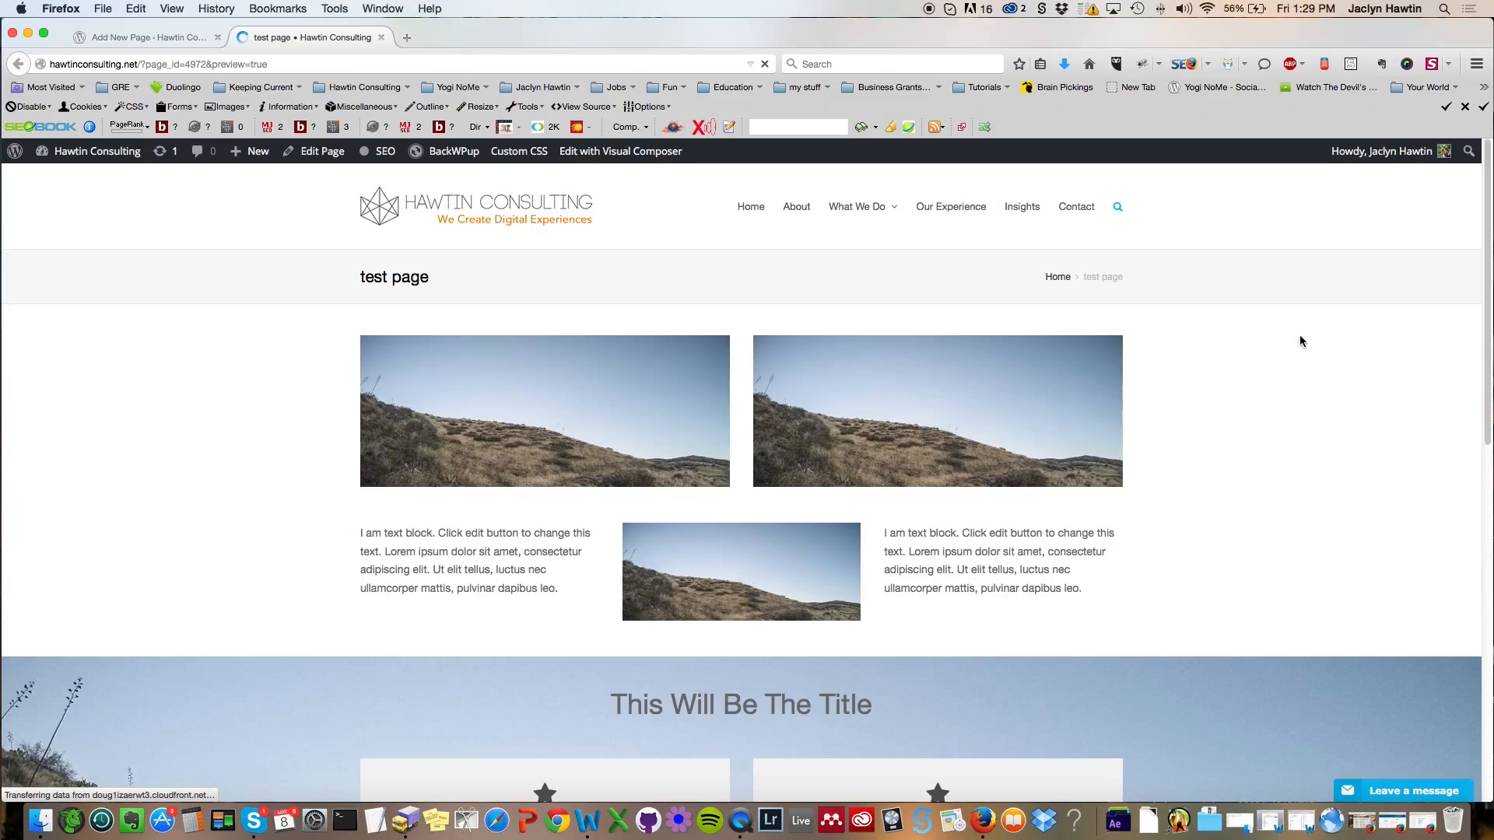
scroll(1488, 268, "down", 7)
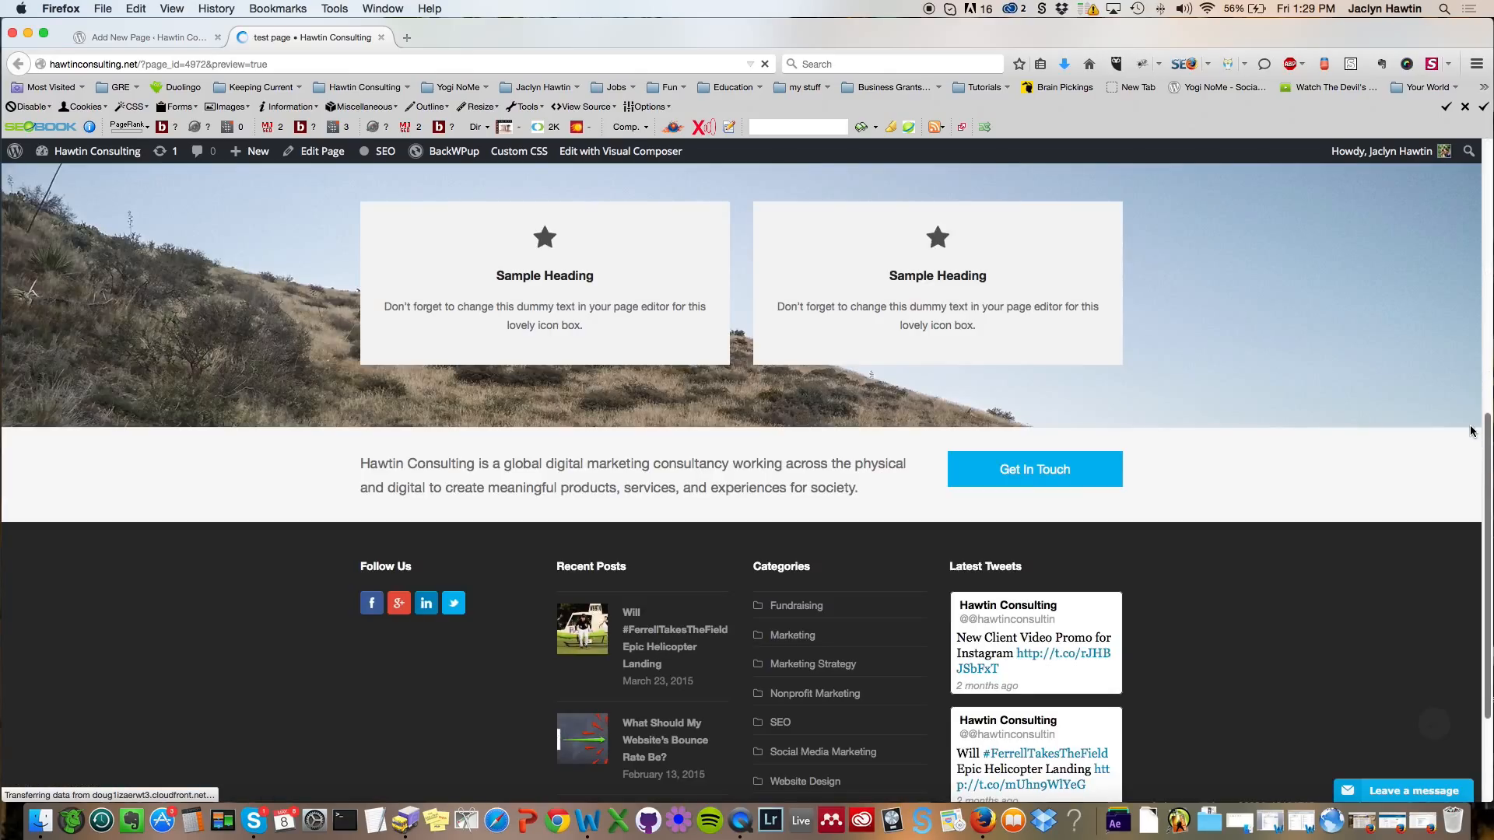
scroll(1482, 432, "down", 2)
scroll(1486, 509, "up", 8)
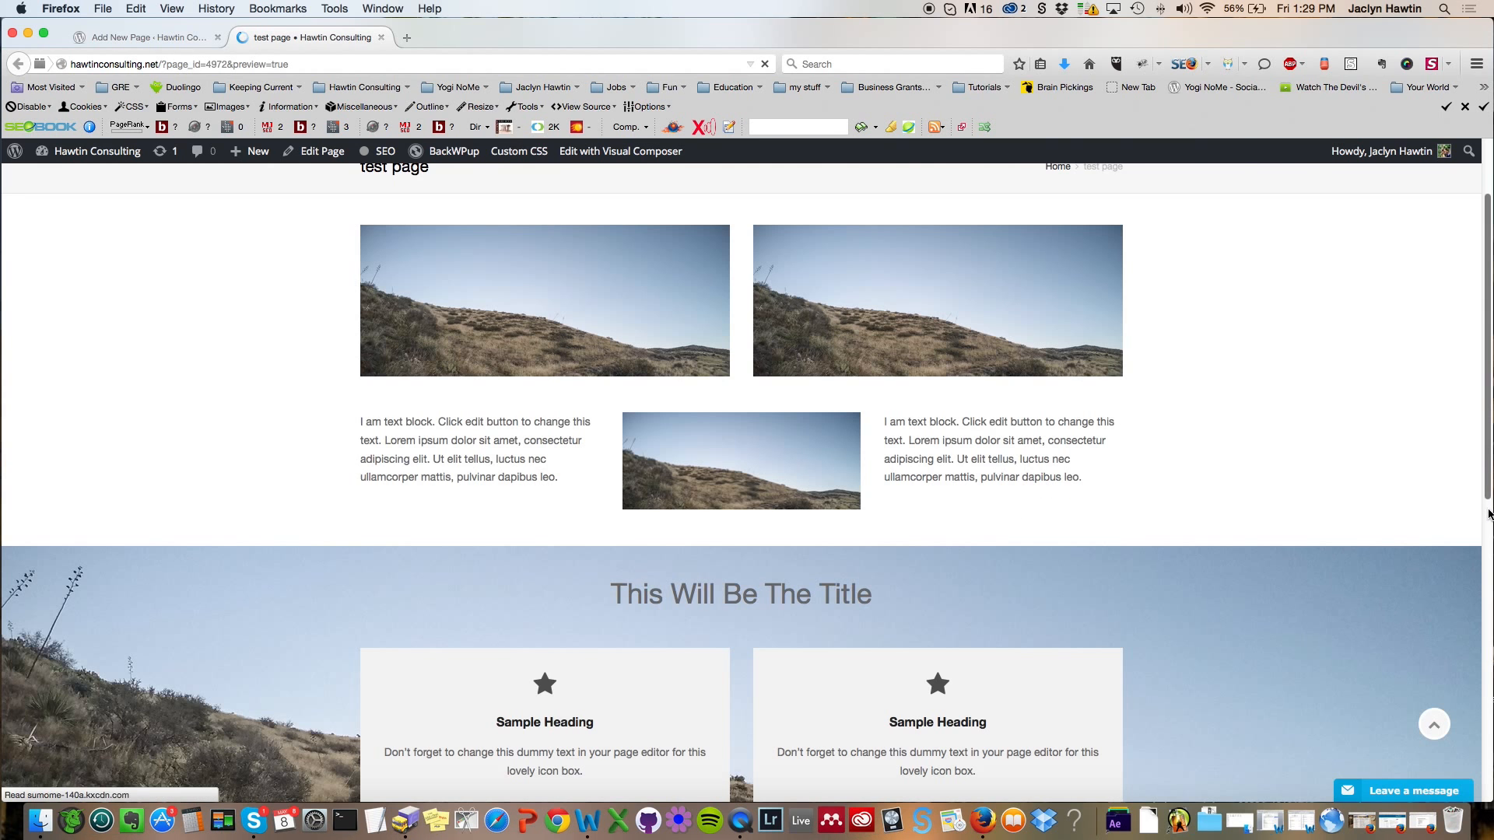
scroll(1485, 483, "down", 1)
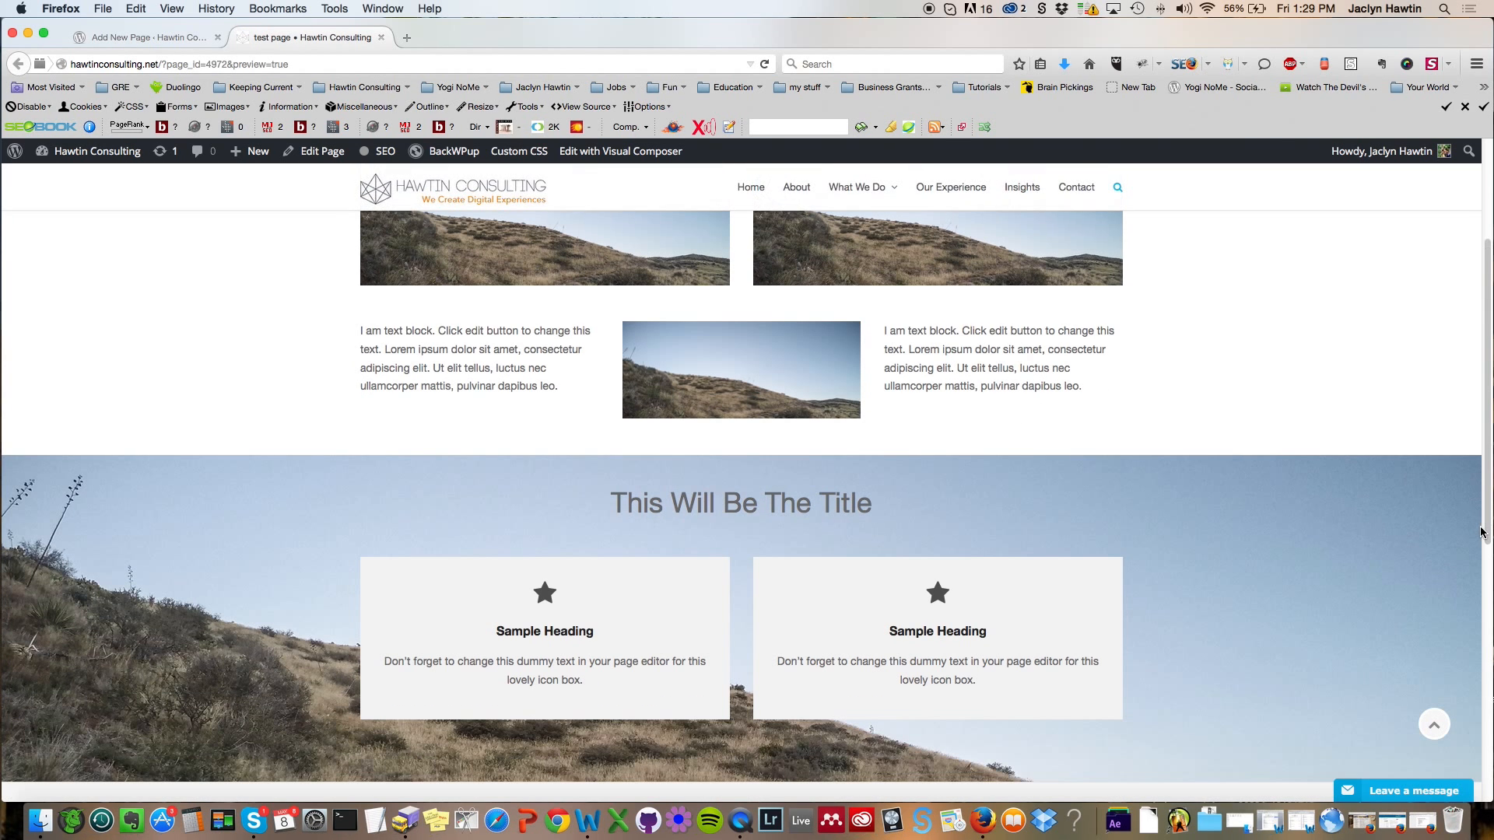
scroll(833, 379, "down", 2)
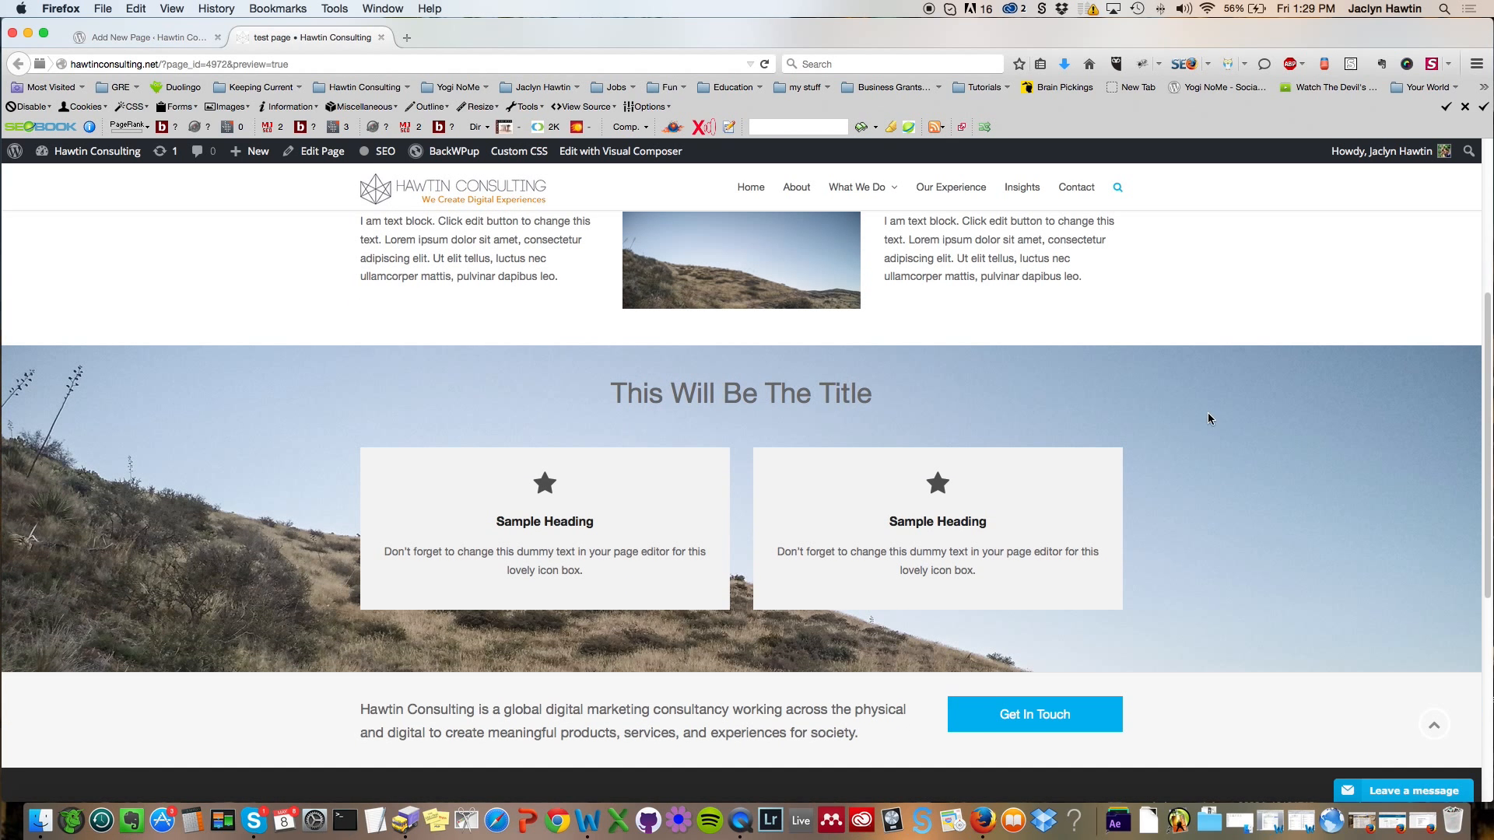
scroll(1213, 414, "down", 1)
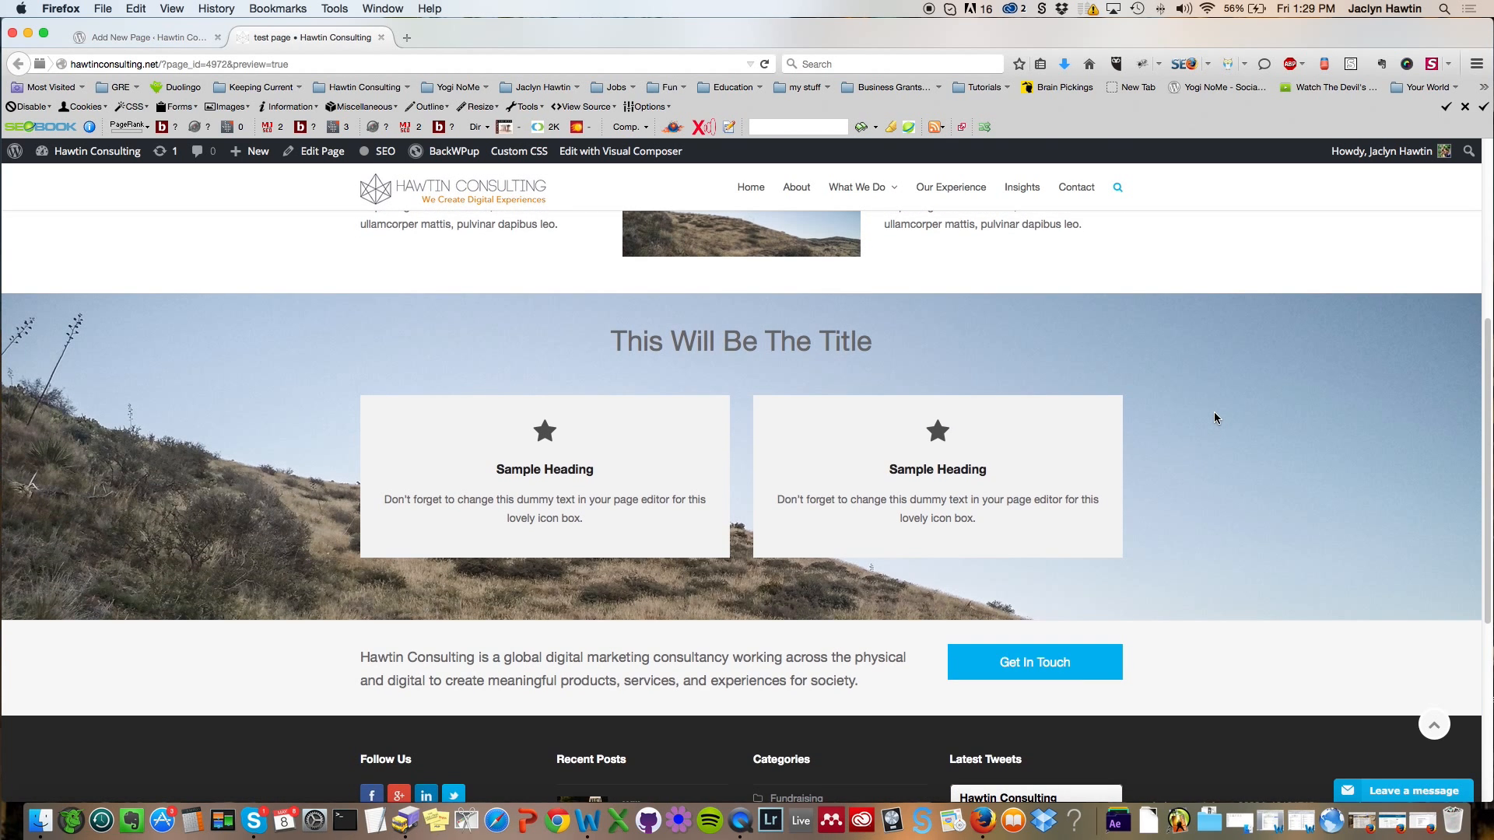
Step: Return to the page editor and open the page preview again
left_click(149, 38)
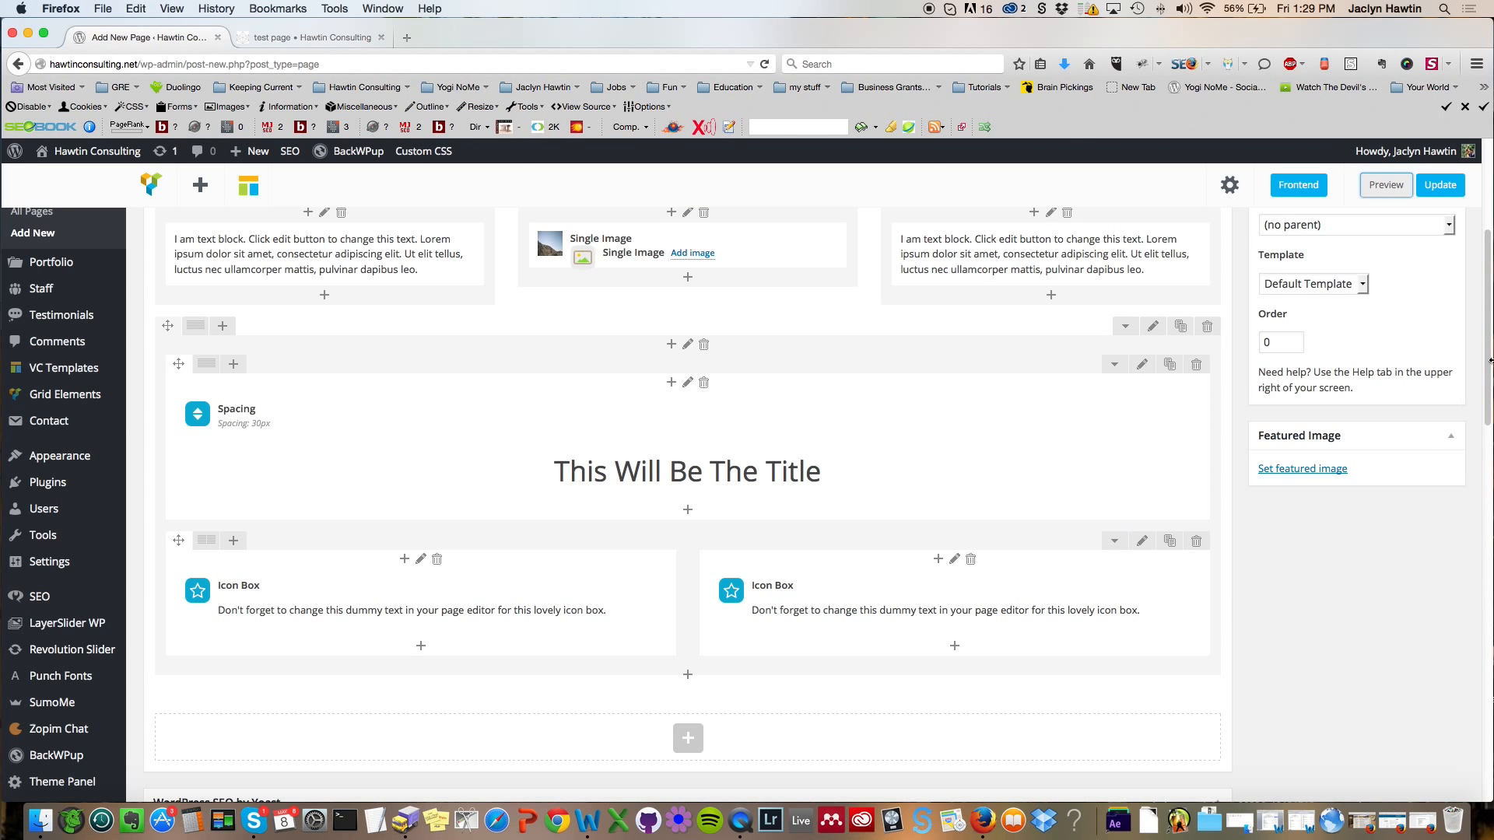
left_click_drag(1488, 342, 1488, 237)
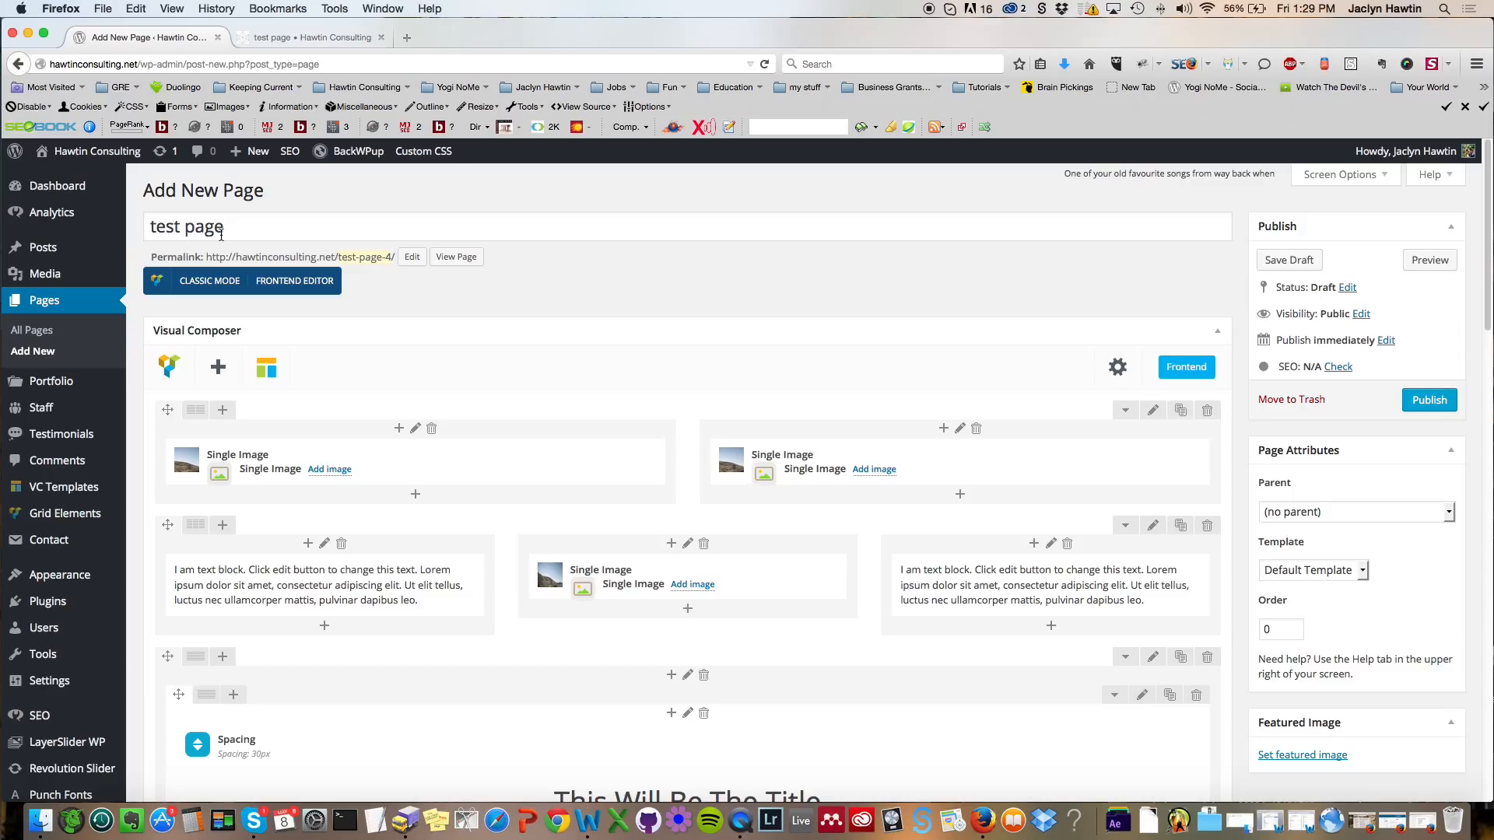
left_click(1430, 259)
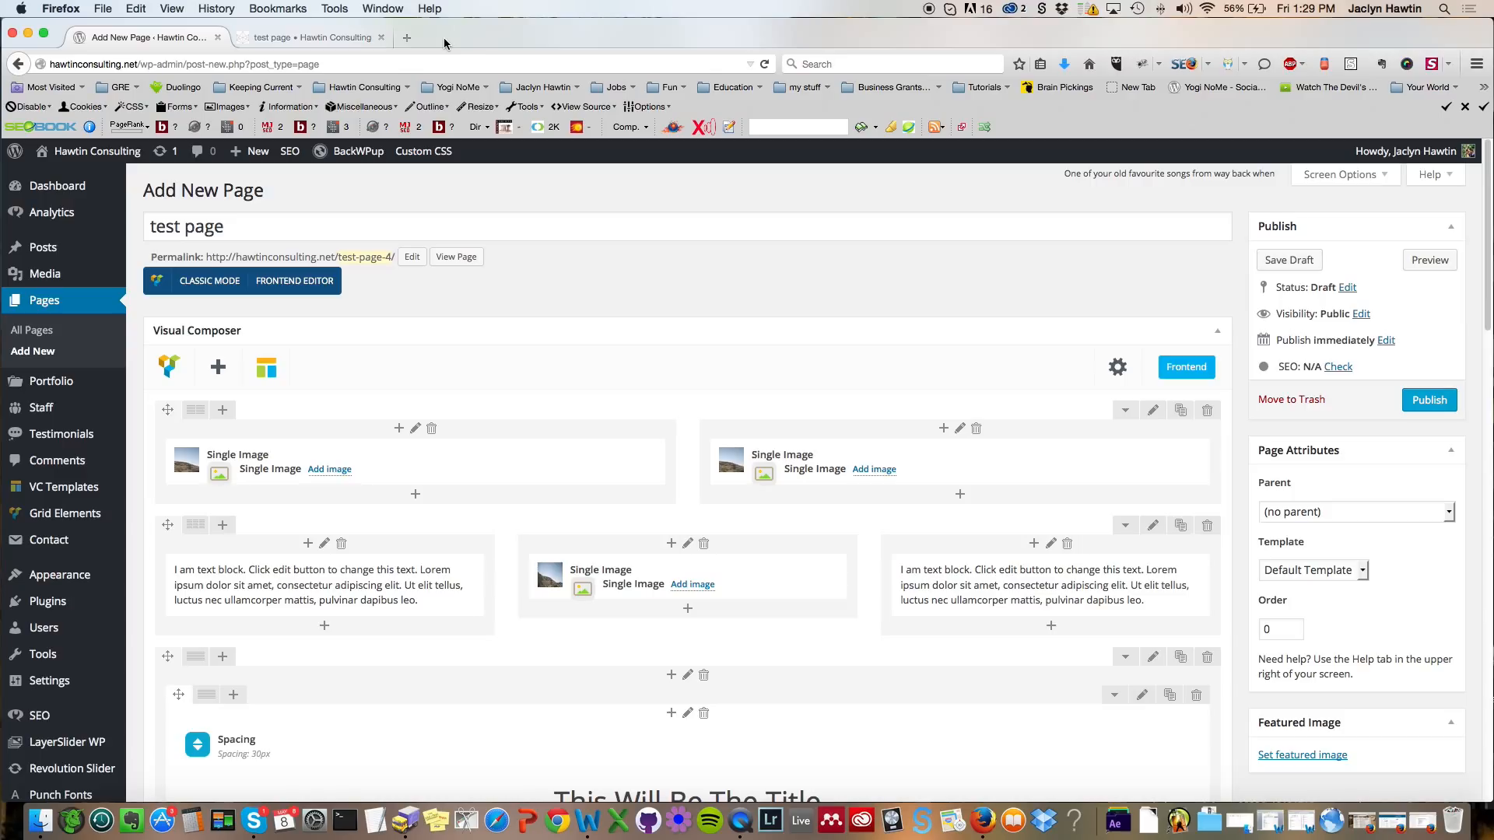